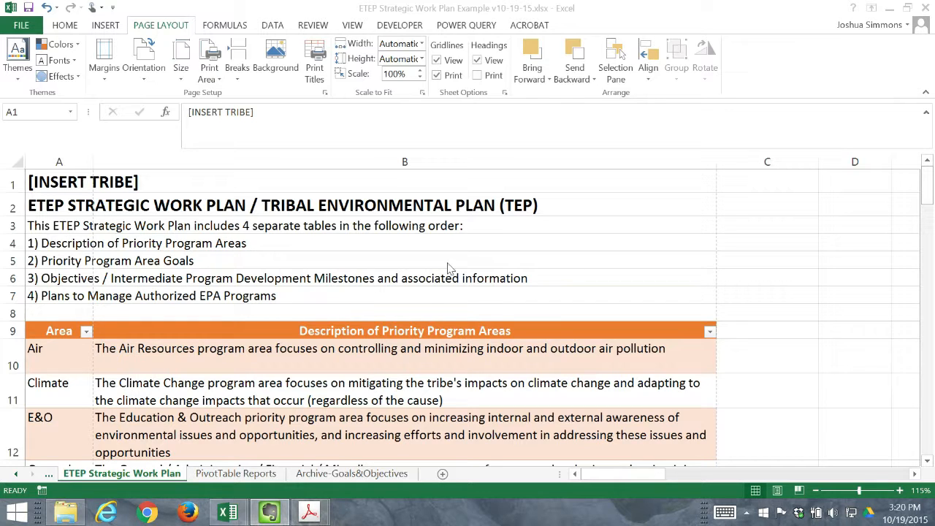
left_click(427, 290)
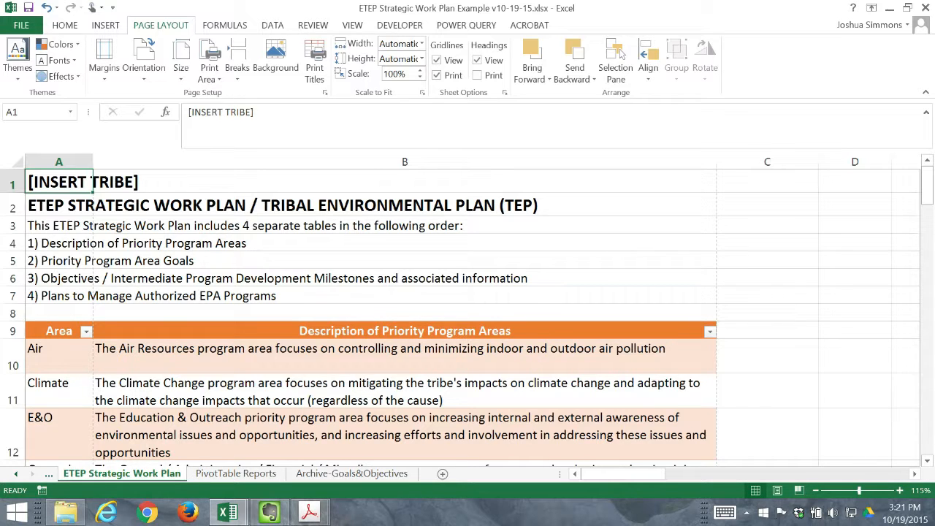
key("alt+Tab")
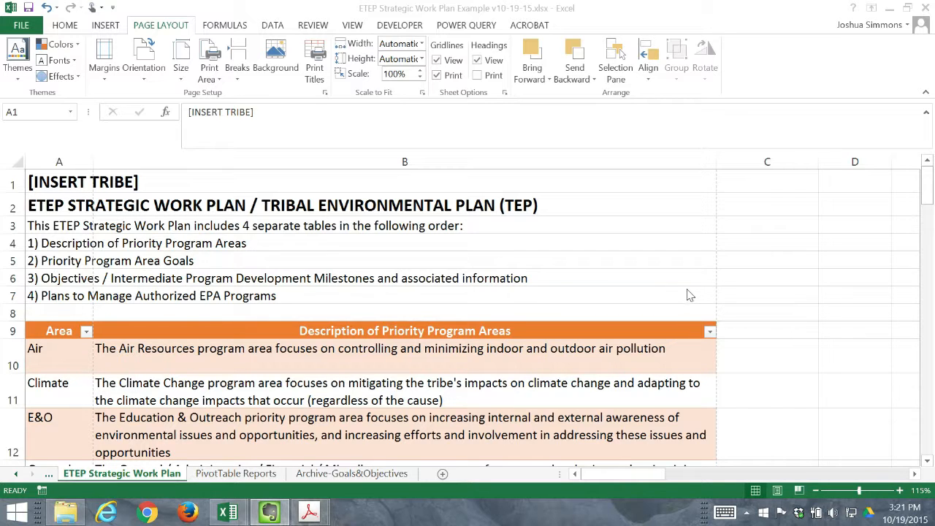
left_click(756, 274)
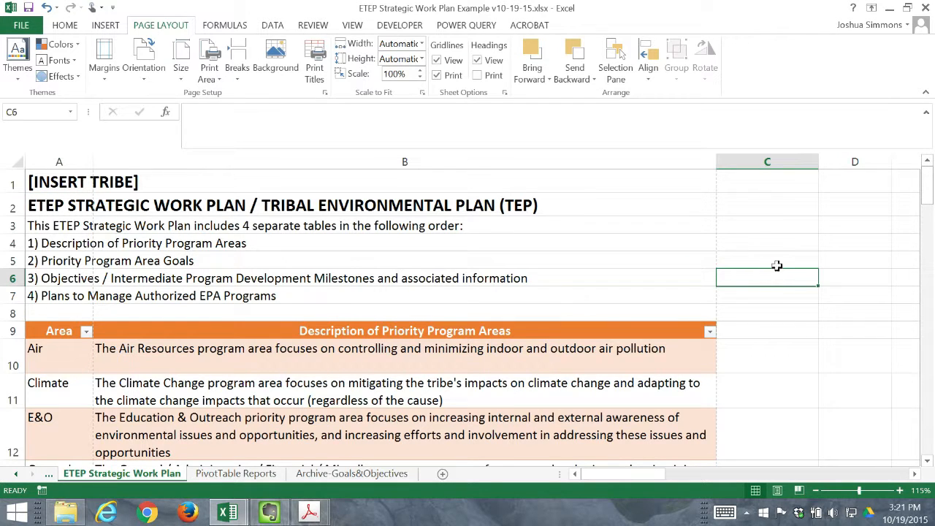
left_click(783, 254)
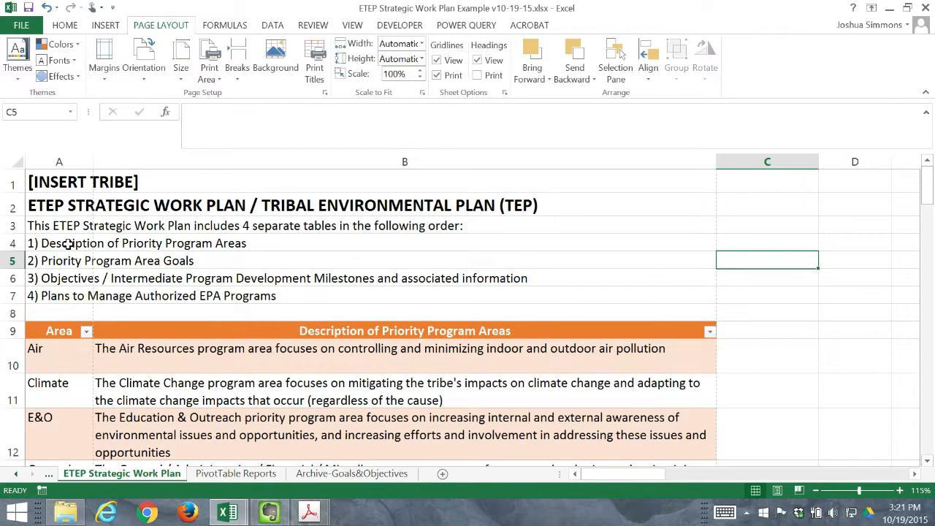
left_click(58, 189)
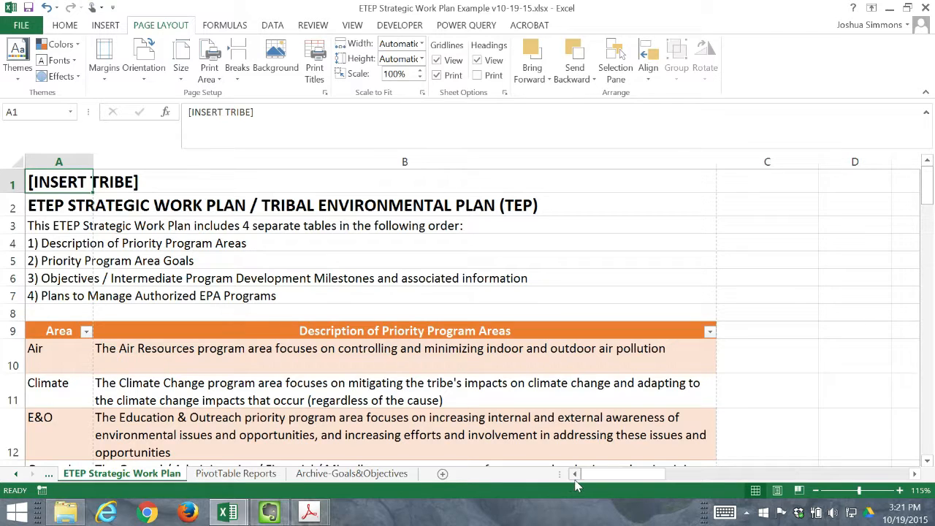
left_click(16, 474)
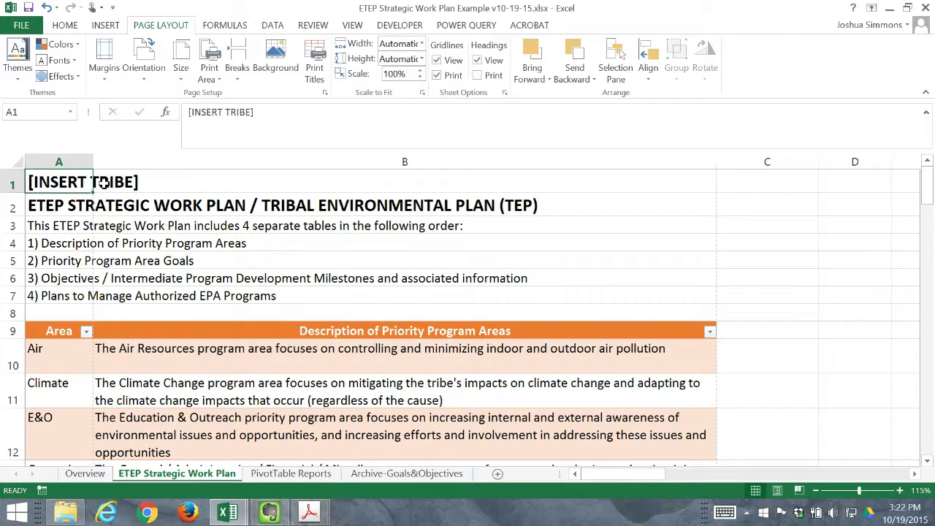
right_click(3, 180)
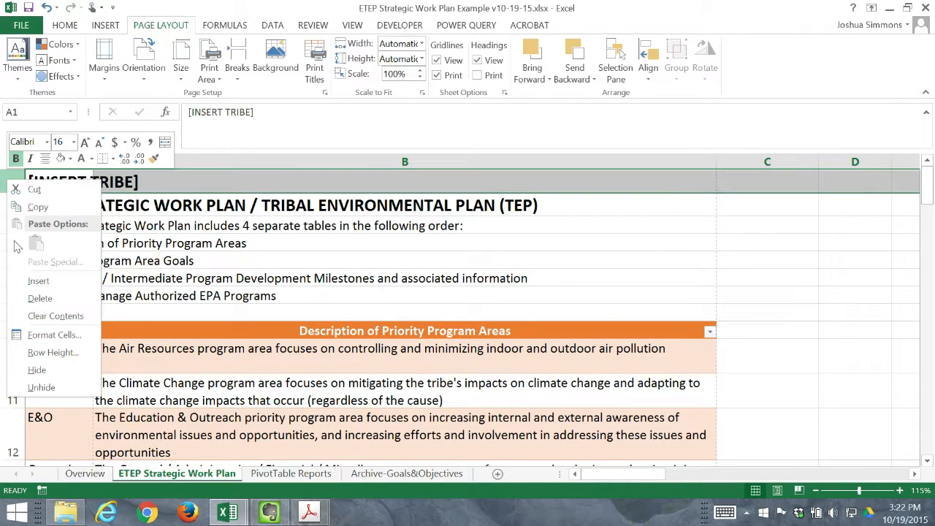
left_click(6, 183)
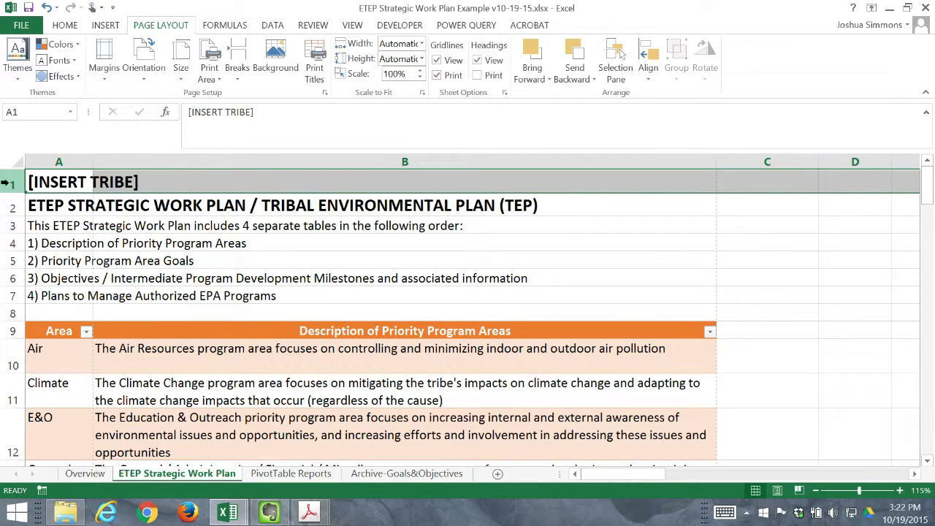
left_click(9, 224)
scroll(13, 220, "down", 1)
scroll(13, 219, "up", 1)
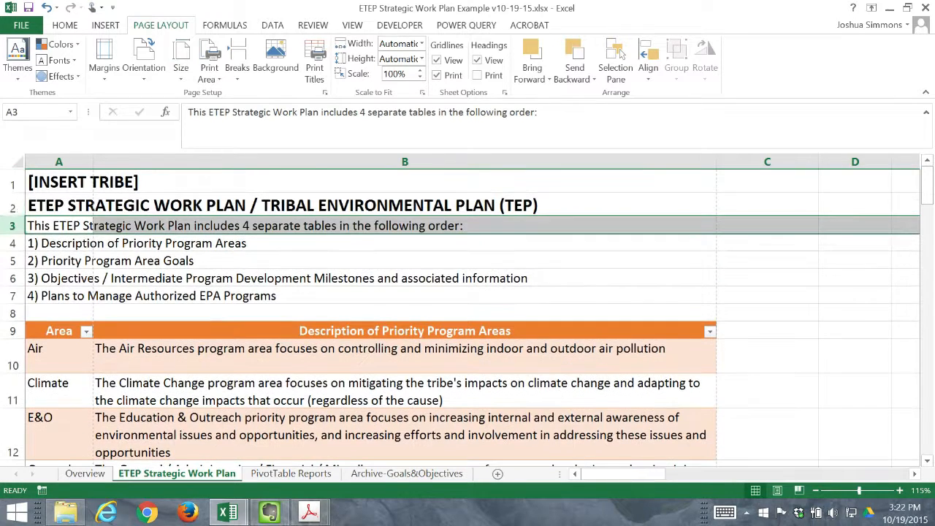
left_click(9, 295, "shift")
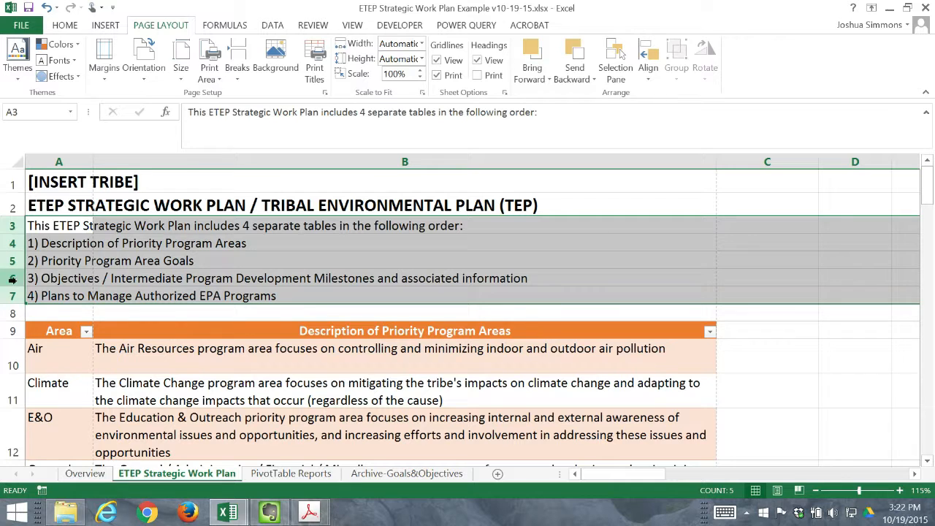
right_click(14, 296)
left_click(299, 233)
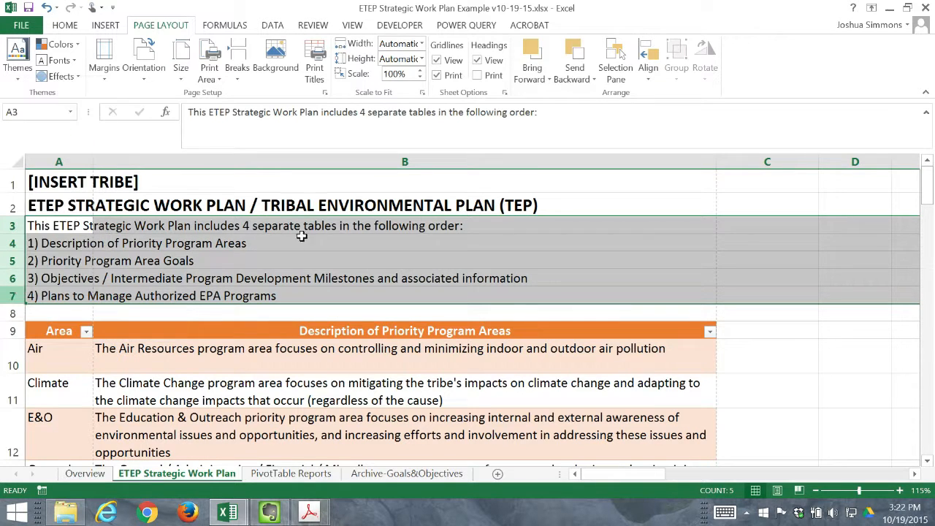
Hide rows 3 to 7, which hold the introductory list of the four tables, on the ETEP Strategic Work Plan sheet.
left_click(15, 225)
left_click(5, 295, "shift")
left_click(7, 226)
left_click(5, 292, "shift")
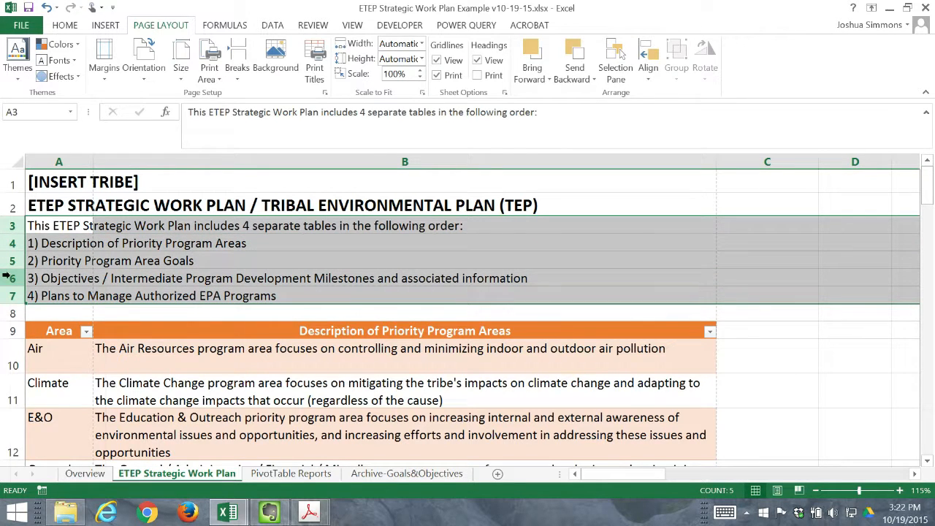
right_click(9, 277)
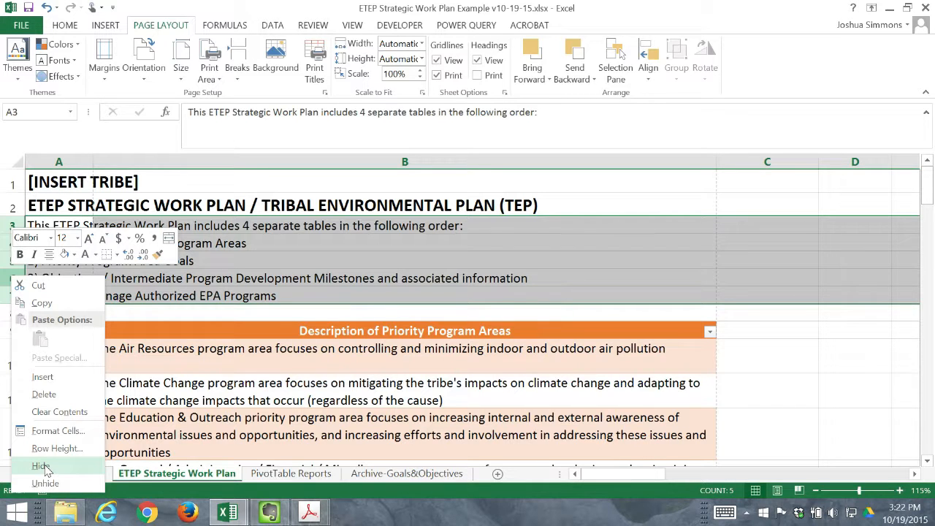
left_click(44, 468)
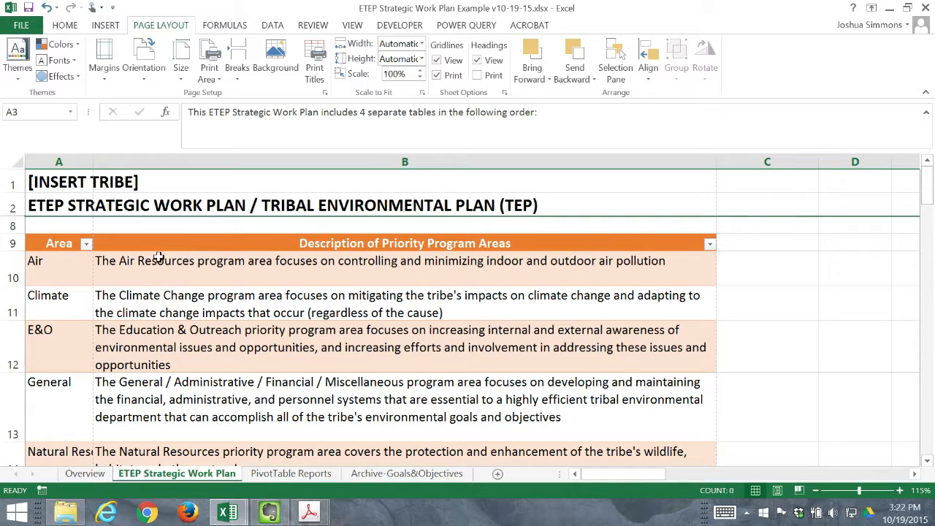
Filter the Description of Priority Program Areas table by Area to show only Climate.
left_click(73, 244)
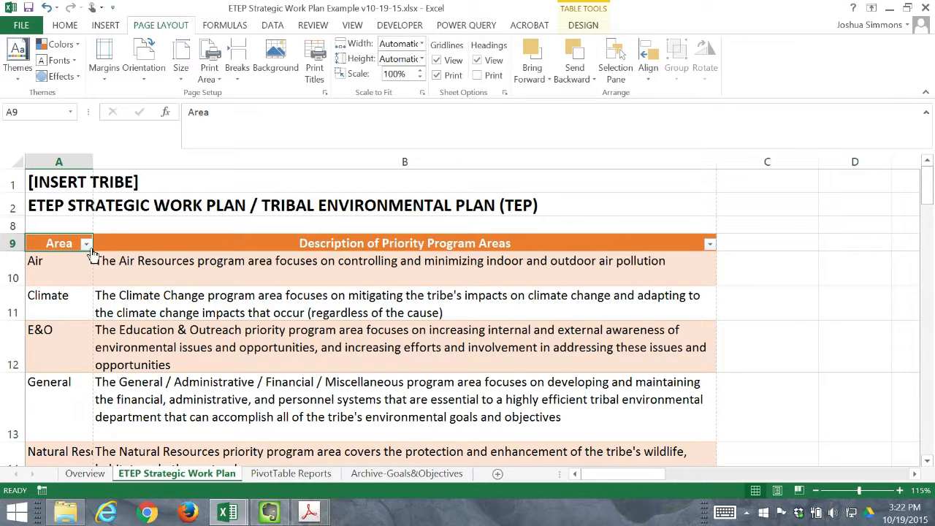
left_click(72, 309)
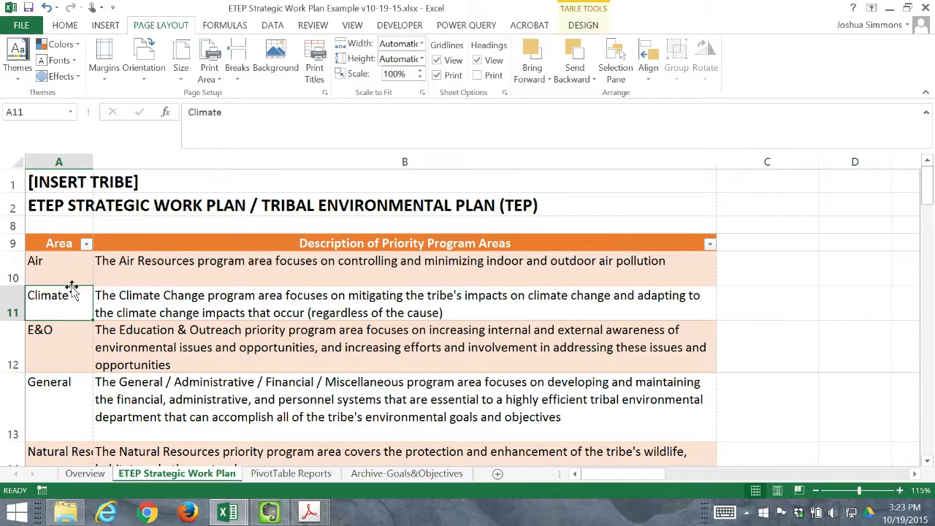
left_click(85, 244)
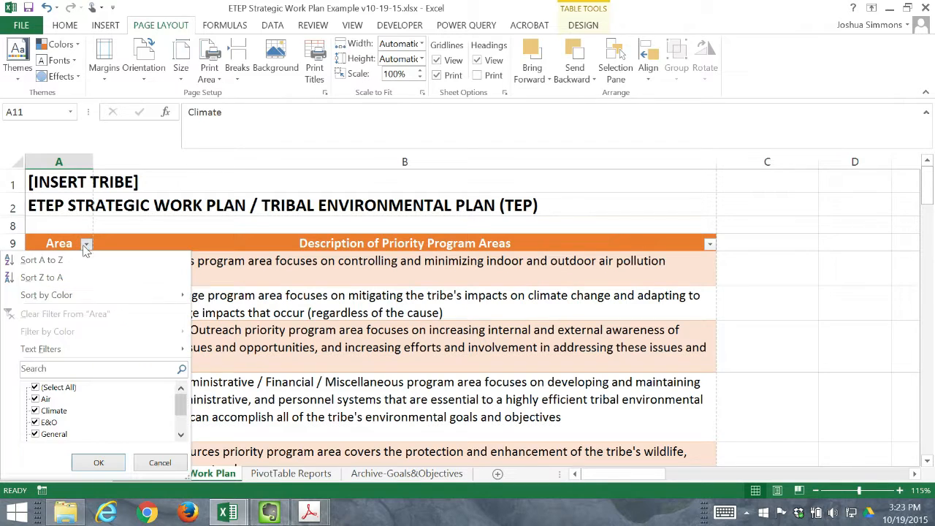
left_click(50, 387)
left_click(51, 411)
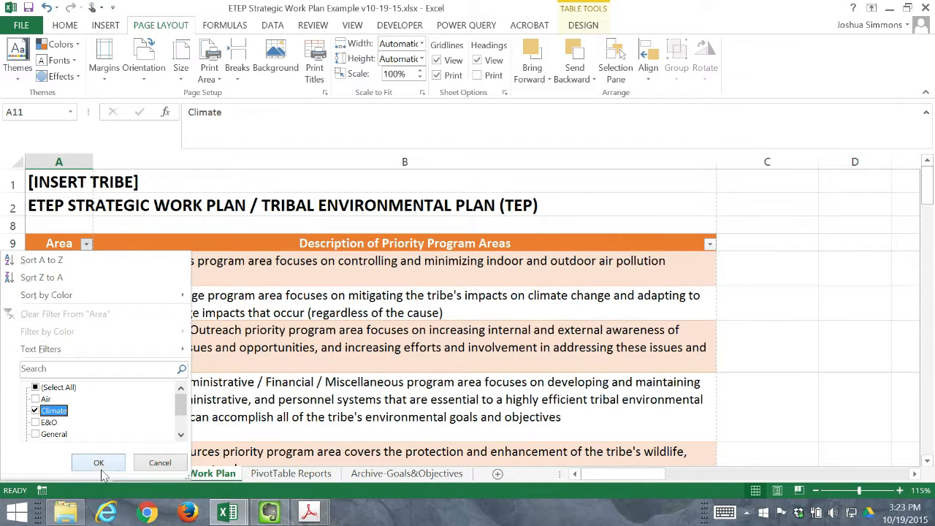
left_click(100, 463)
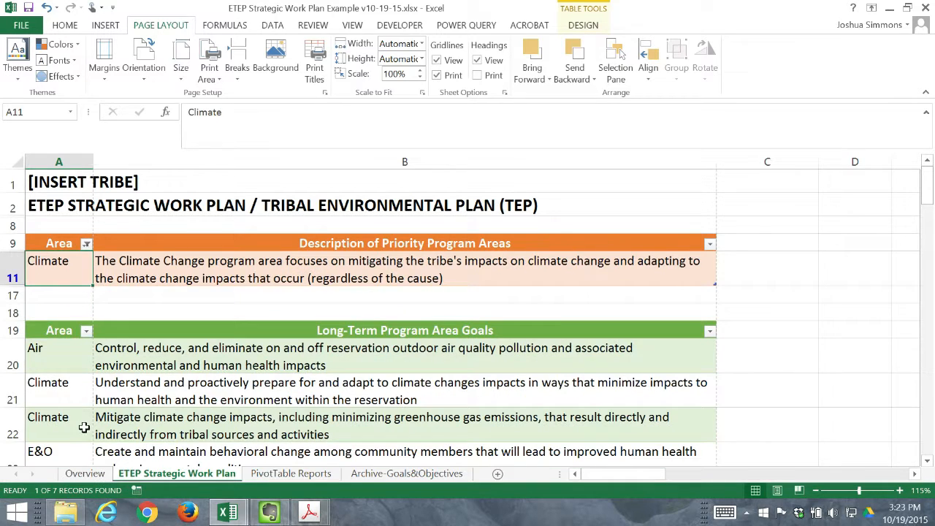
Filter the Long-Term Program Area Goals table by Area to show only Climate.
left_click(86, 330)
left_click(54, 231)
left_click(54, 255)
left_click(97, 308)
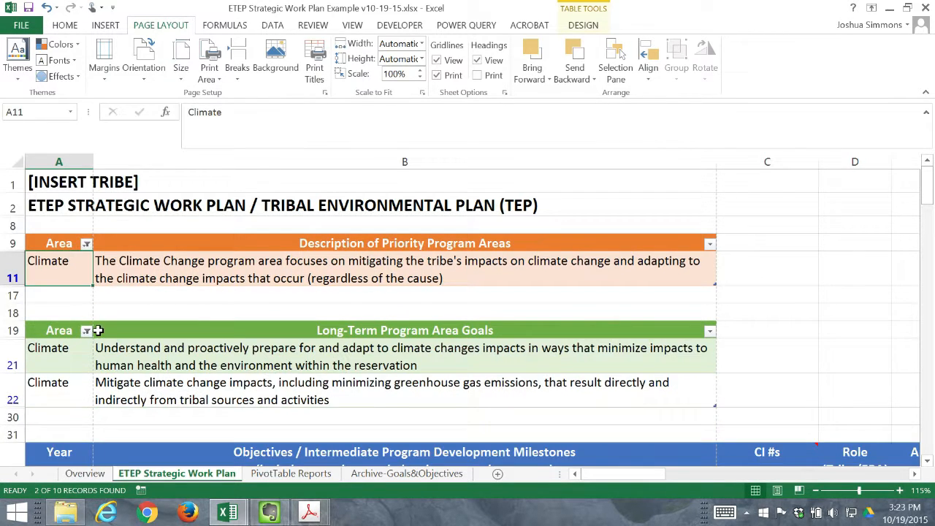
Filter the Objectives / Intermediate Program Development Milestones table by its Area column to show only Climate.
scroll(95, 365, "down", 2)
left_click_drag(650, 475, 672, 477)
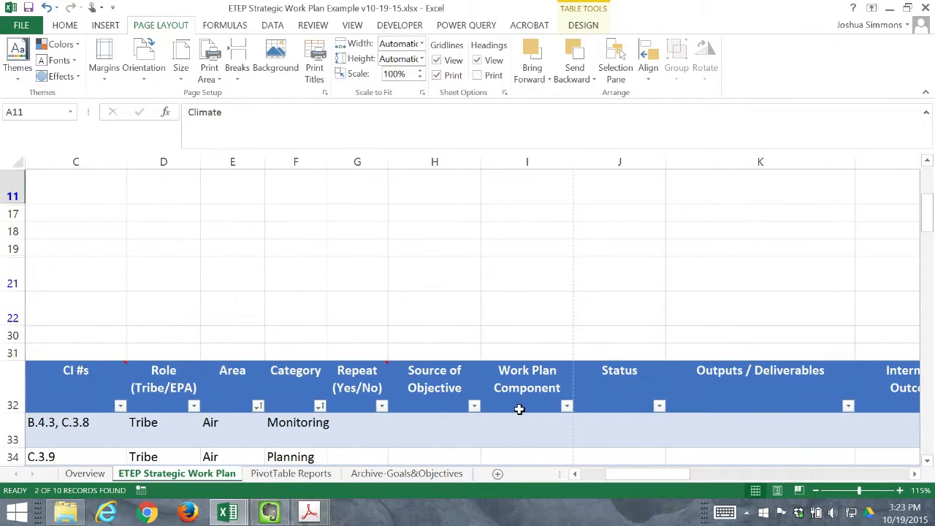
left_click(257, 405)
left_click(115, 307)
left_click(111, 330)
left_click(176, 382)
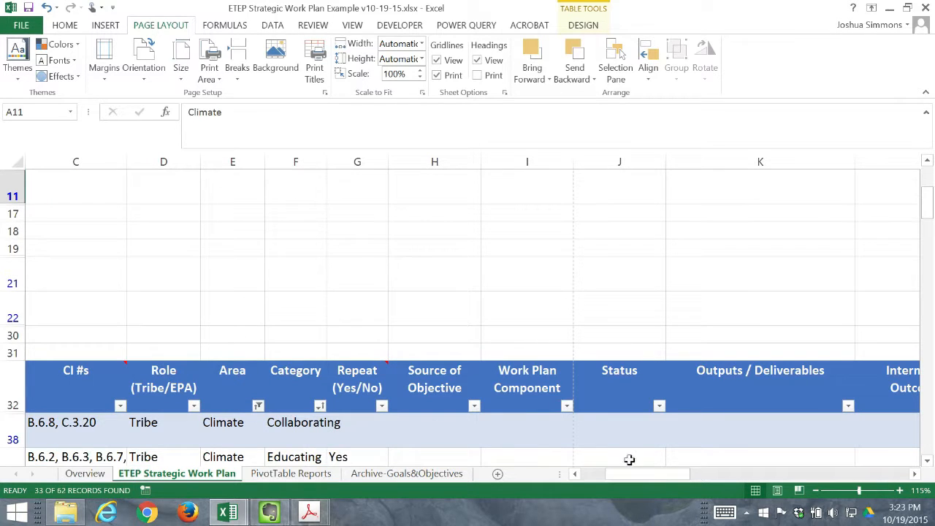
Filter the Plans to Manage Authorized EPA Programs table below the objectives by Area to show only Climate.
left_click_drag(645, 475, 622, 475)
left_click(197, 352)
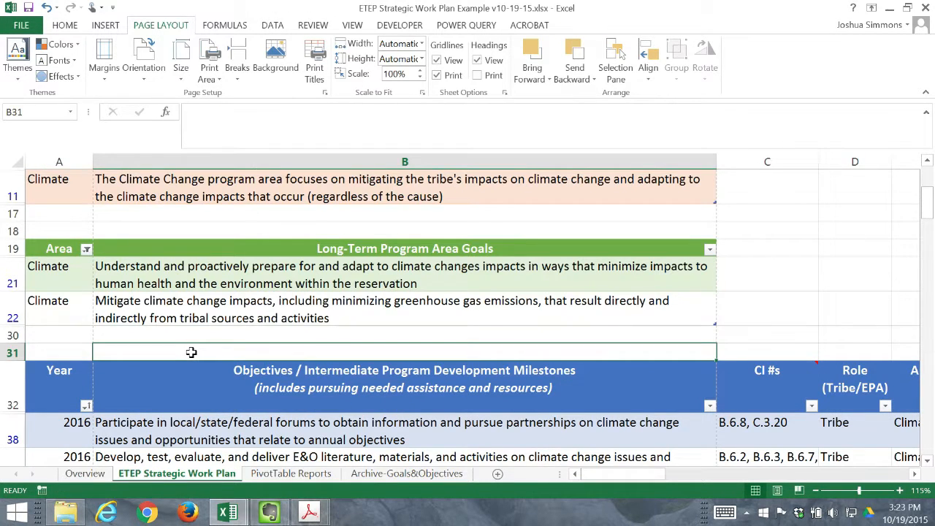
key("Down")
key("ctrl+Down")
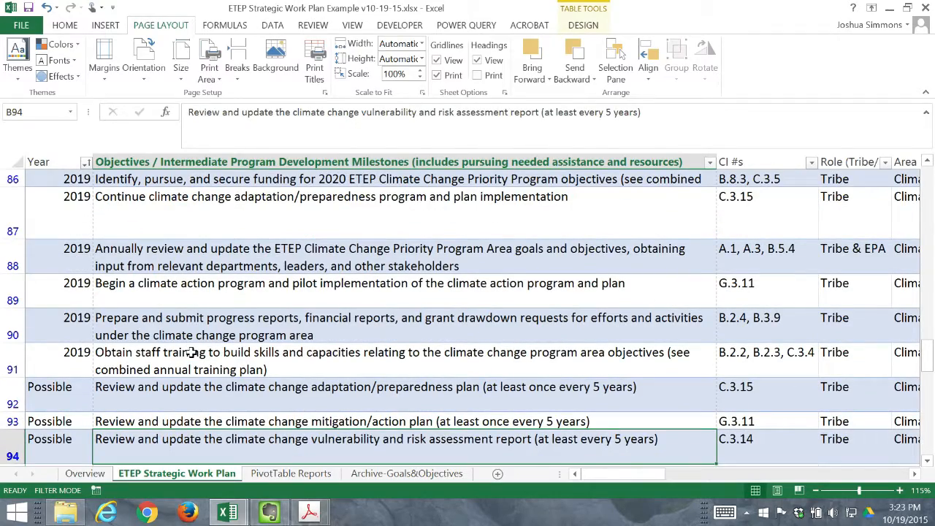
key("Left")
key("Down")
key("Down")
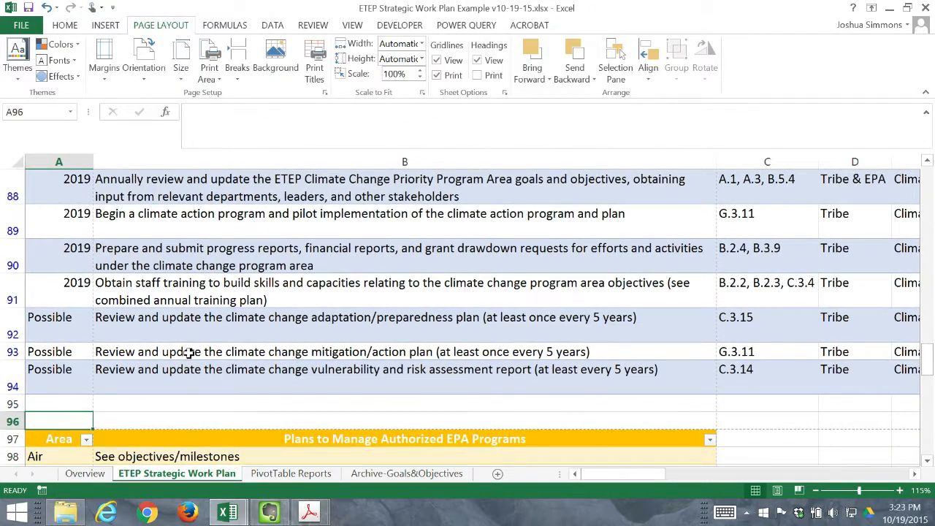
scroll(189, 353, "down", 1)
left_click(85, 335)
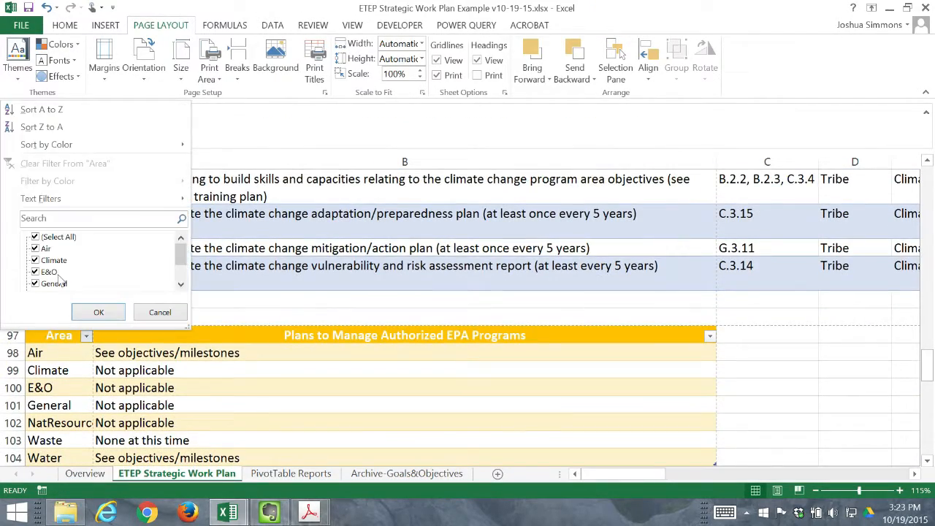
left_click(35, 237)
left_click(44, 260)
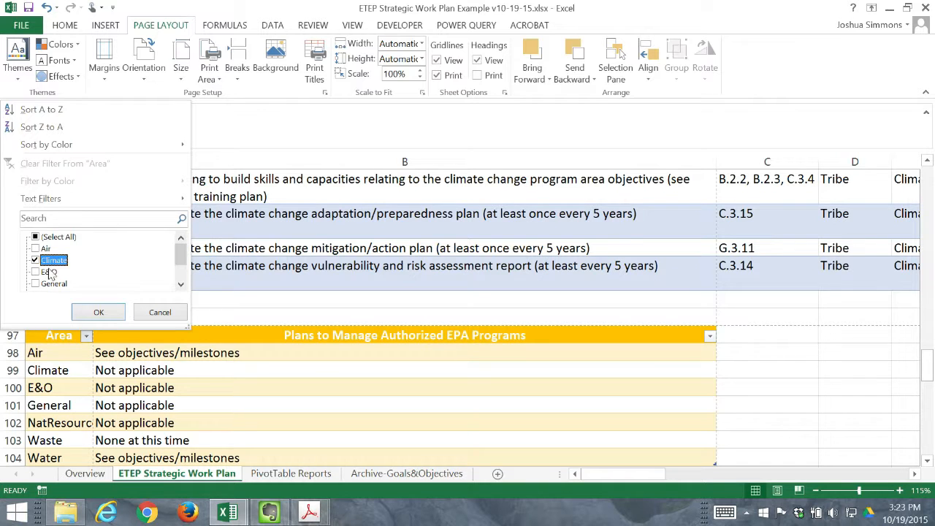
left_click(97, 313)
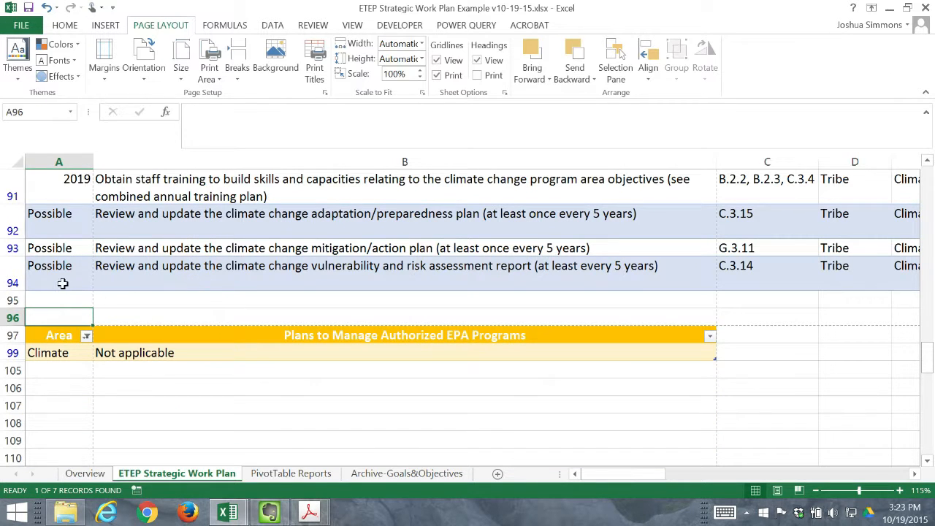
Return to cell A1 of the work plan and enlarge the worksheet view to 130%.
scroll(72, 269, "up", 1)
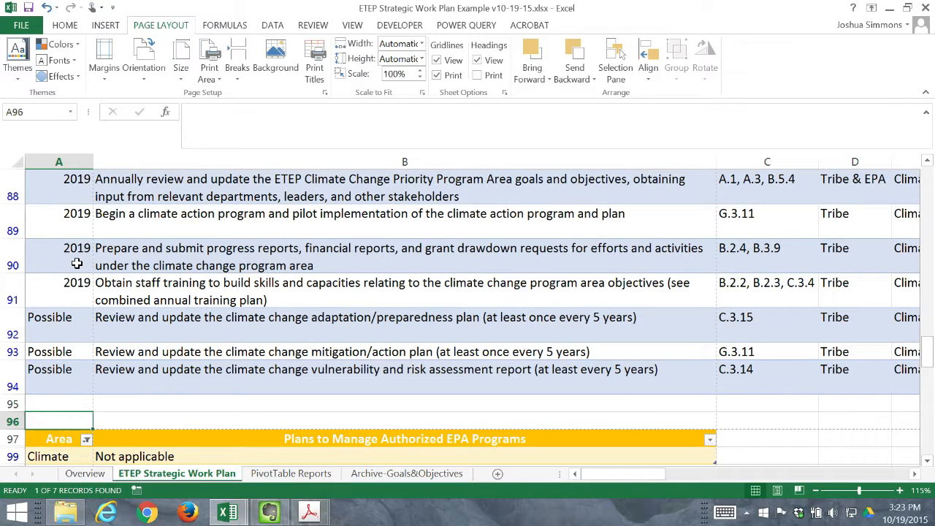
key("ctrl+Home")
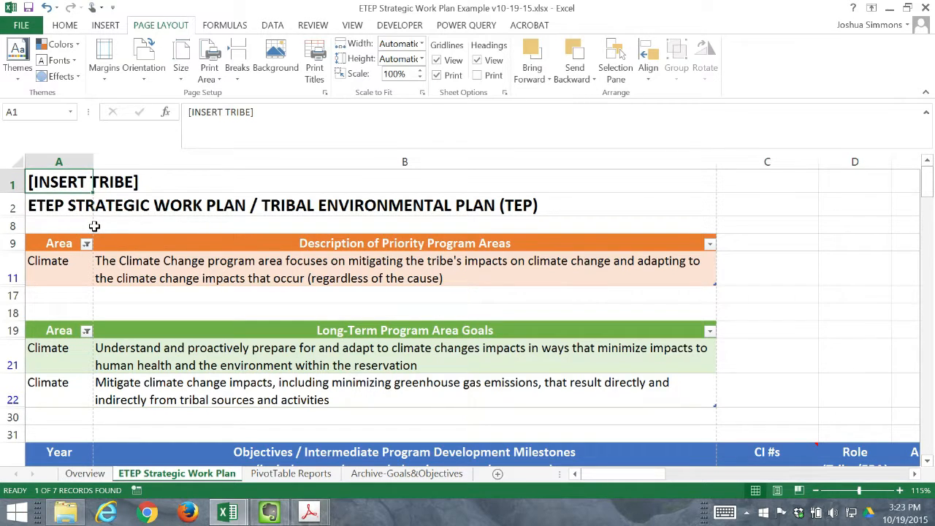
scroll(82, 227, "up", 1, "ctrl")
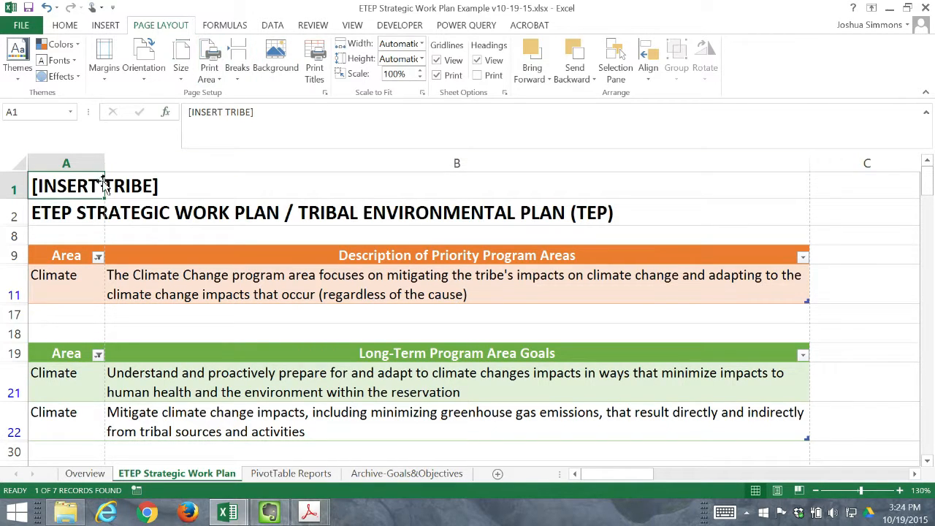
Switch gridline printing and on-screen gridlines off and back on for the work plan sheet.
left_click(438, 76)
left_click(294, 332)
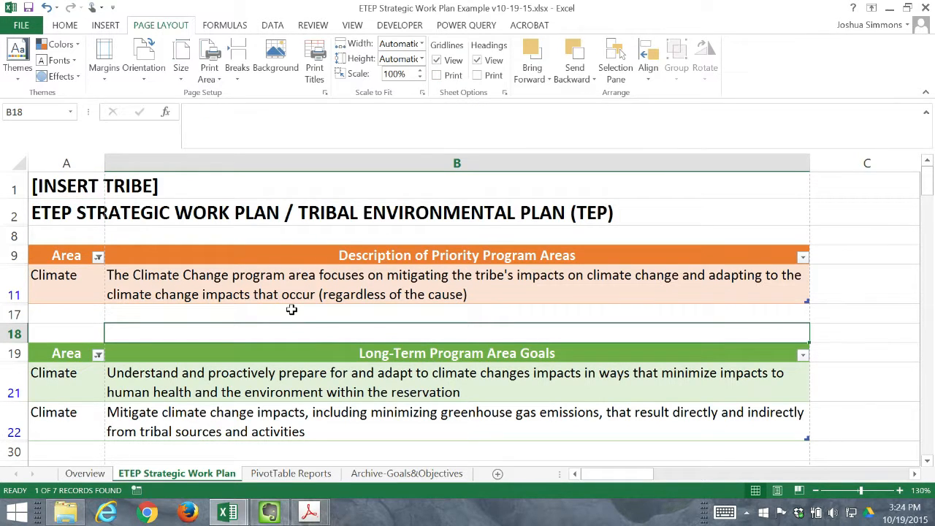
left_click(438, 61)
left_click(438, 61)
left_click(441, 77)
left_click(60, 195)
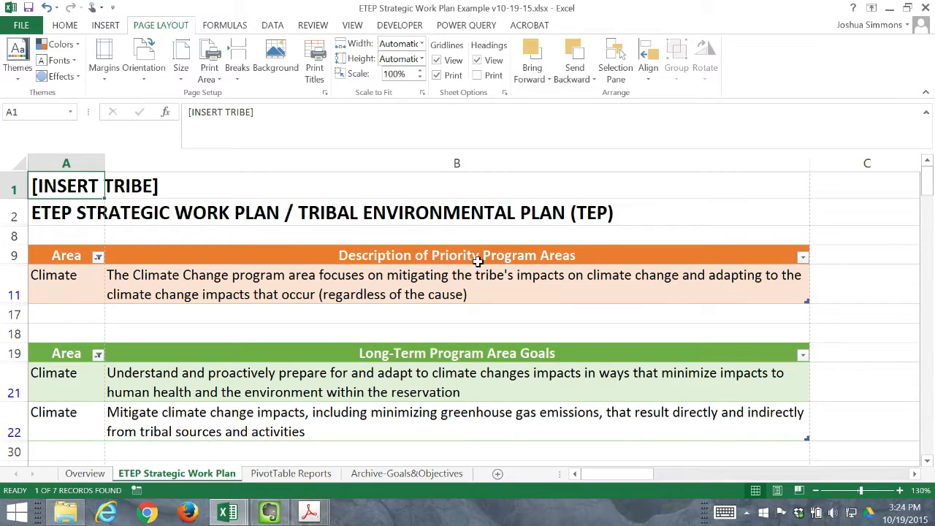
Go to the objectives and milestones table and select its Year header cell.
scroll(479, 261, "down", 1)
scroll(479, 262, "down", 3)
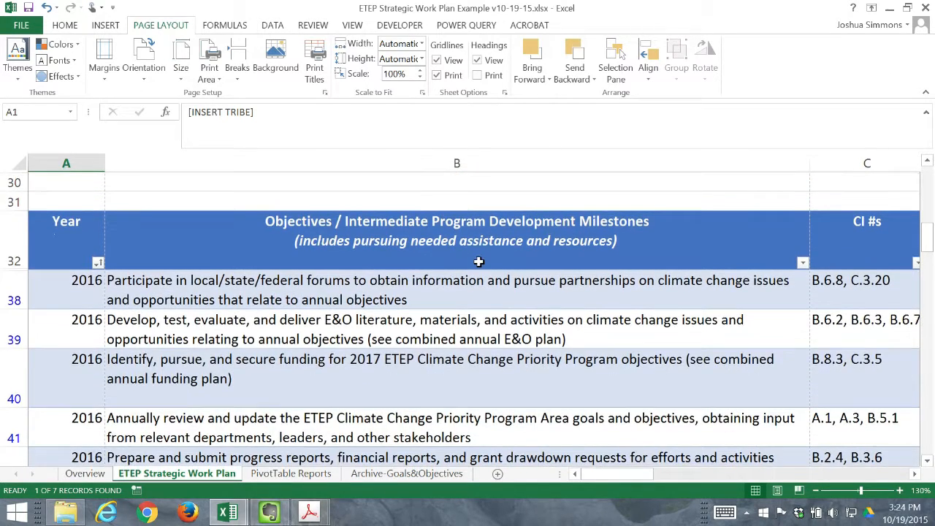
left_click(49, 250)
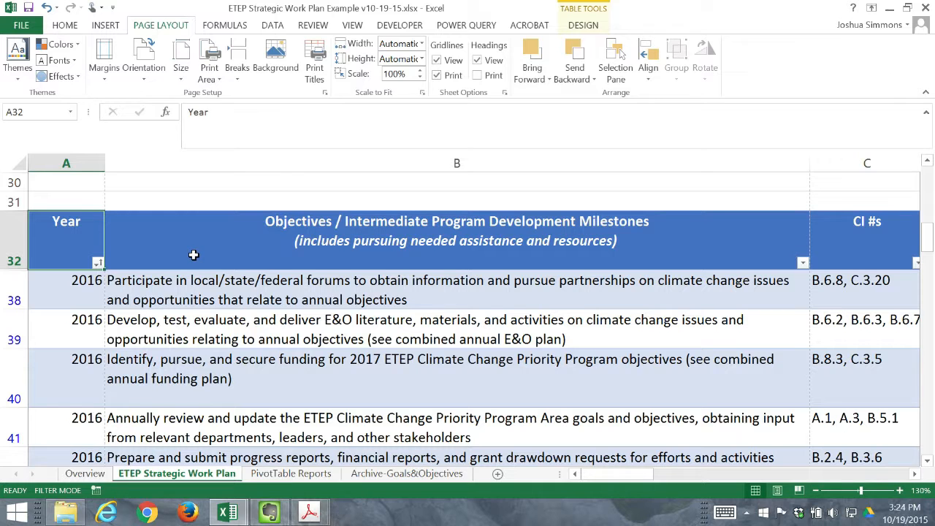
Examine the objectives table's columns from Year to Outputs / Deliverables and where the vertical page breaks divide them, ending at the sheet's first rows.
left_click(194, 255)
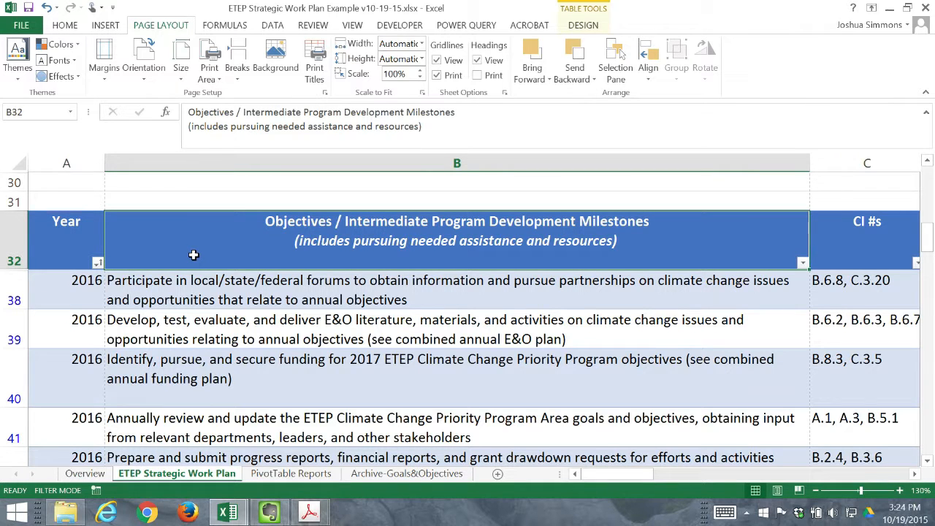
key("Left")
key("Right")
key("Right")
key("Right")
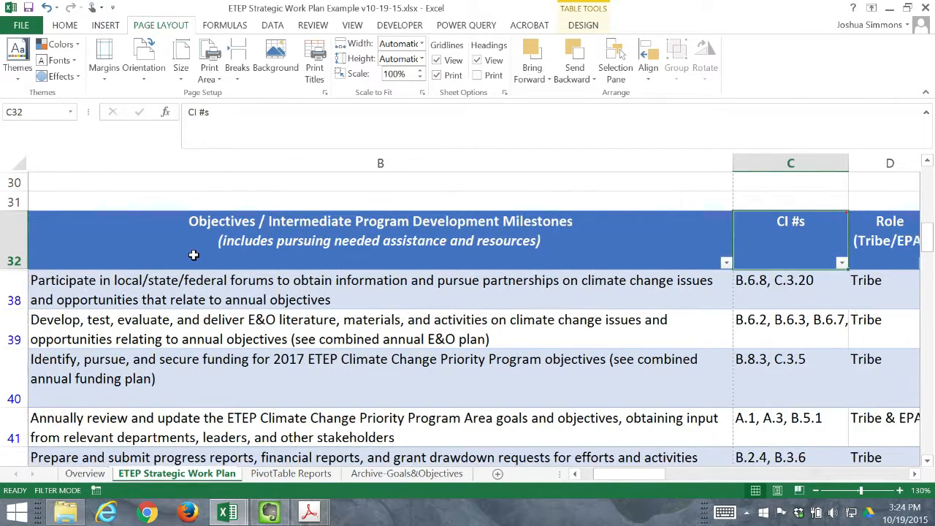
scroll(194, 254, "up", 1)
key("Right")
key("Left")
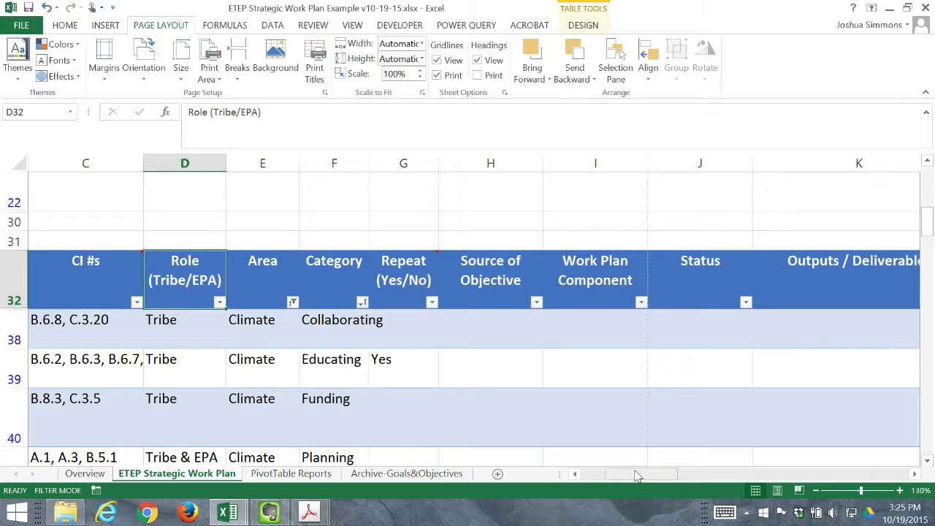
left_click_drag(636, 475, 625, 475)
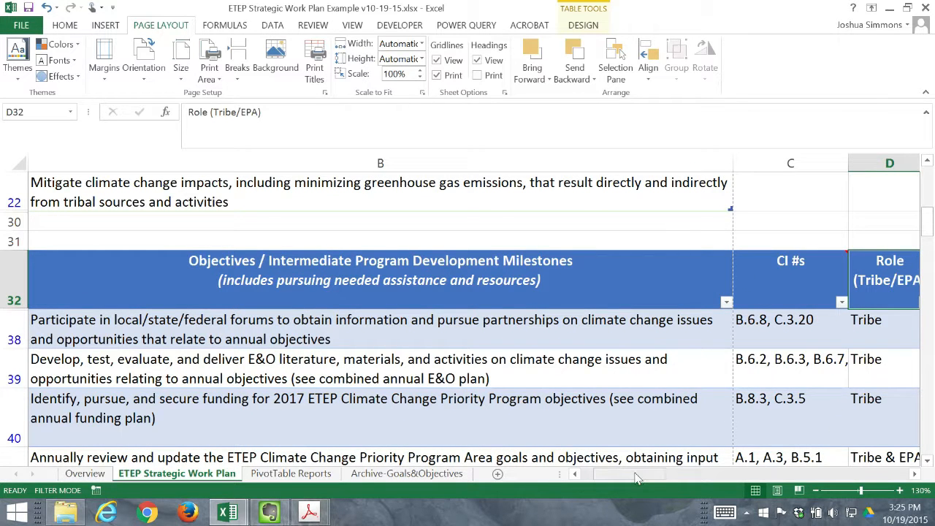
left_click_drag(634, 476, 645, 478)
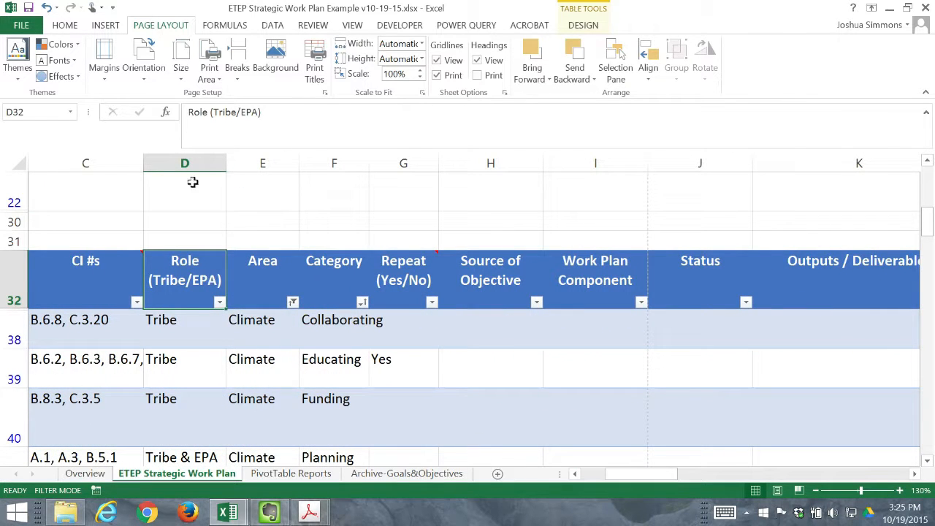
left_click_drag(647, 478, 607, 477)
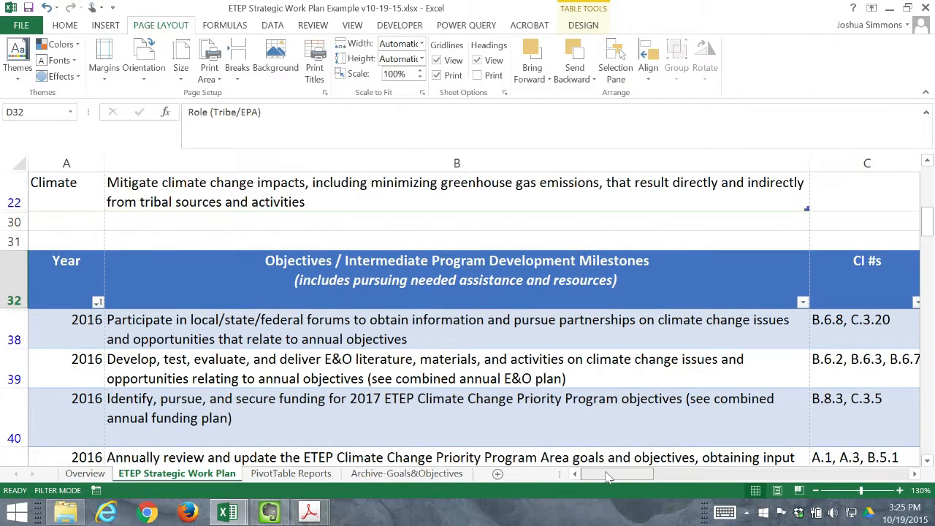
scroll(541, 442, "down", 4)
scroll(542, 441, "down", 2)
scroll(538, 442, "up", 10)
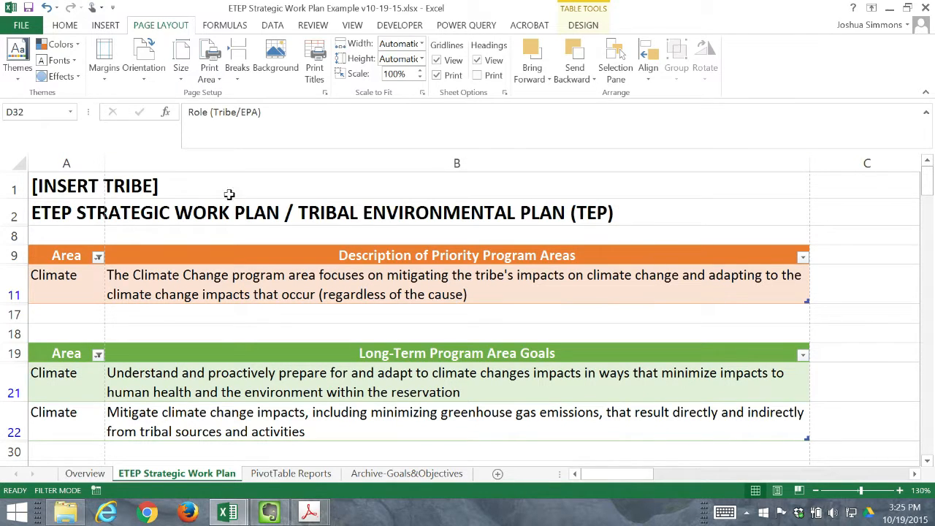
Set the work plan's page orientation to Landscape and check where the page breaks divide the objectives table.
left_click(146, 56)
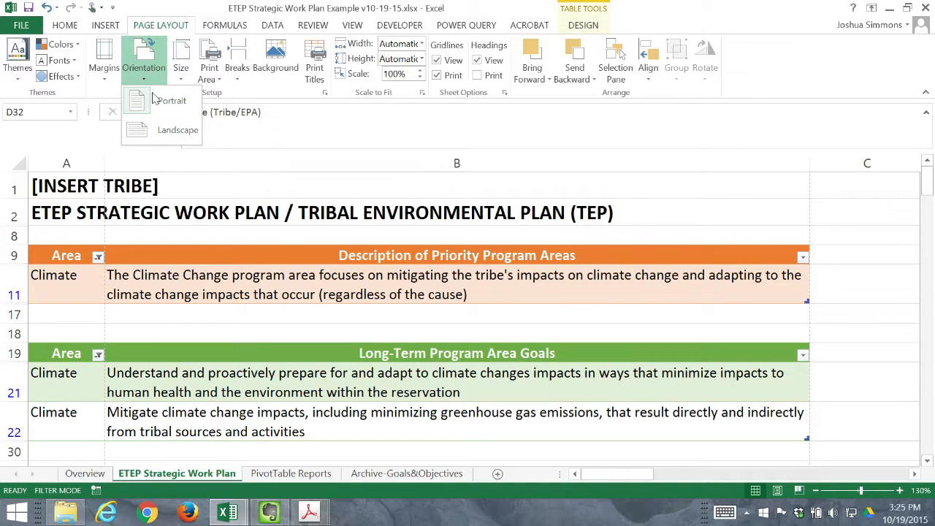
left_click(163, 130)
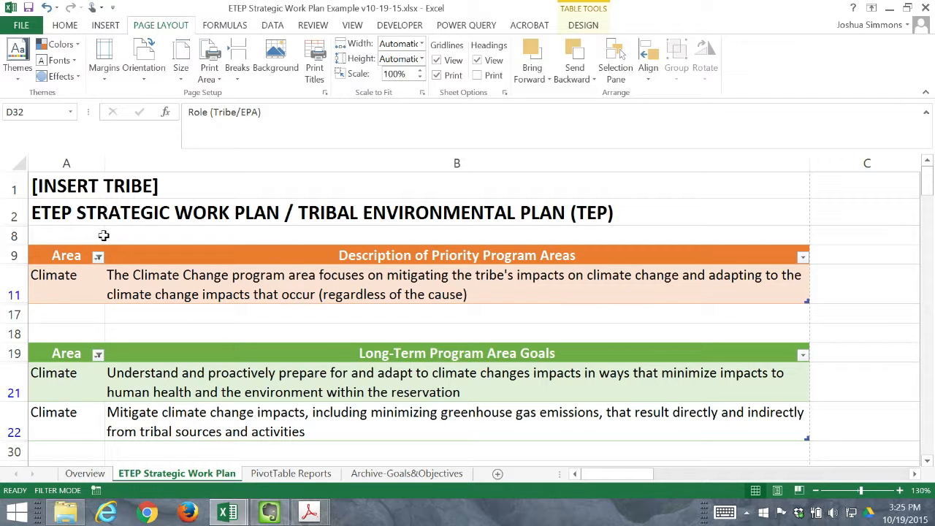
scroll(633, 299, "down", 2)
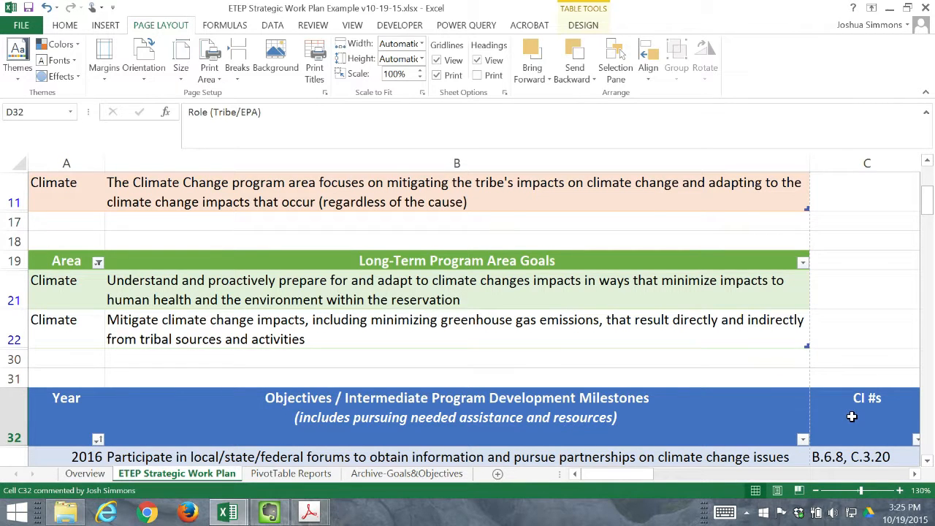
scroll(852, 416, "down", 1)
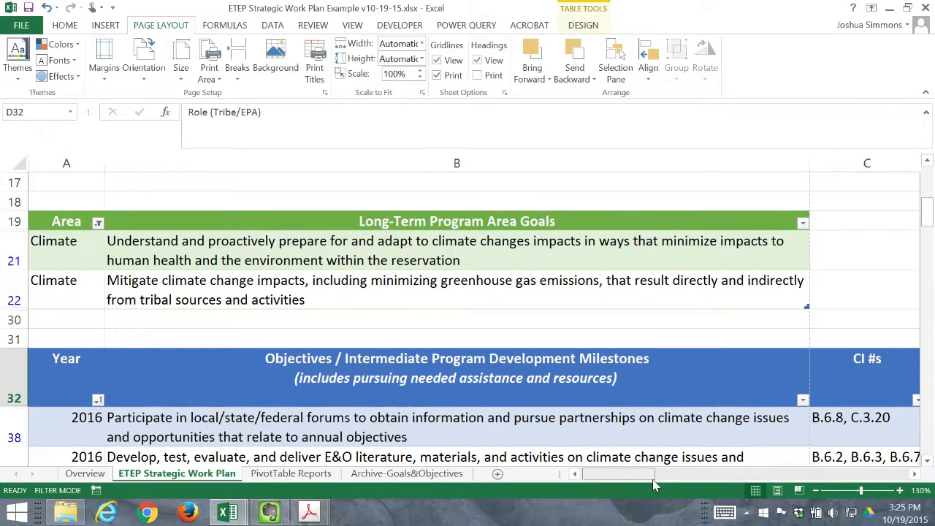
left_click(654, 479)
left_click_drag(660, 481, 654, 483)
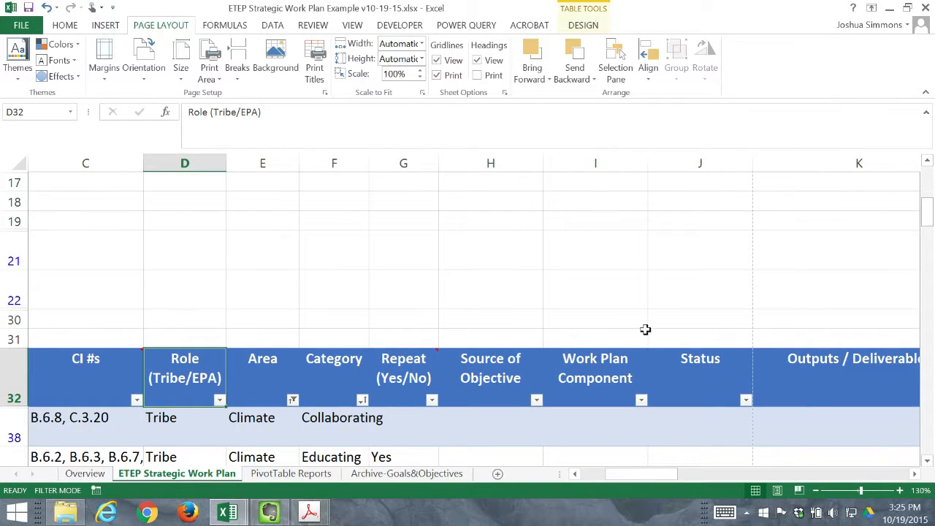
left_click(581, 476)
scroll(714, 392, "down", 1)
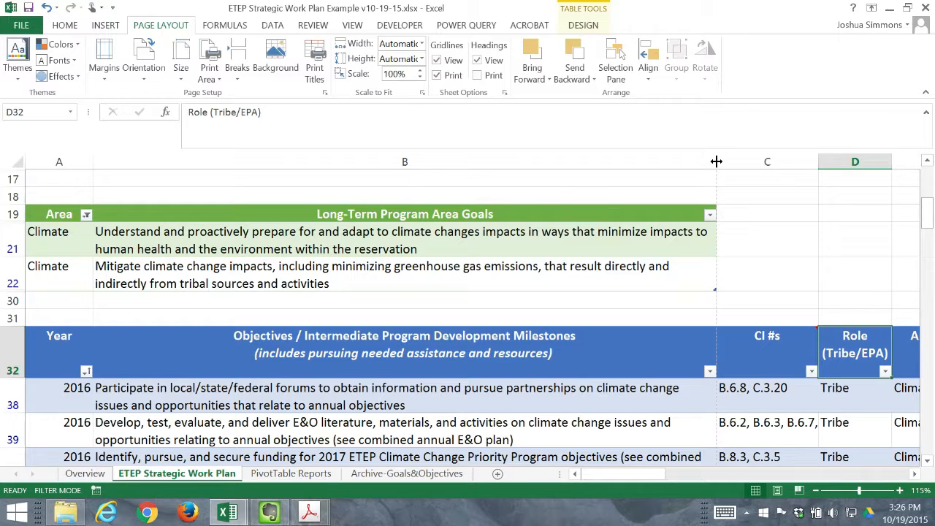
Narrow column B so the CI #s and Role (Tribe/EPA) columns fit before the first vertical page break.
left_click_drag(715, 161, 714, 160)
left_click(439, 155)
scroll(729, 201, "up", 2)
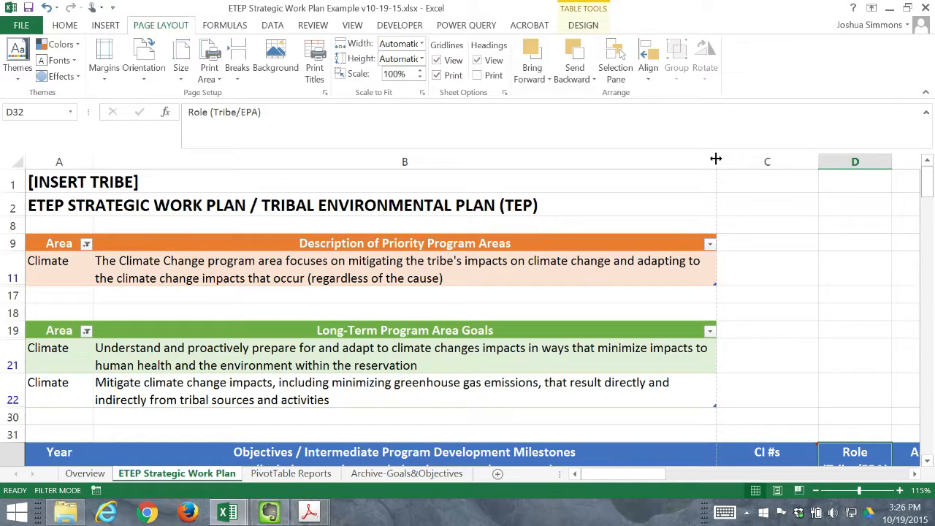
left_click_drag(716, 158, 597, 164)
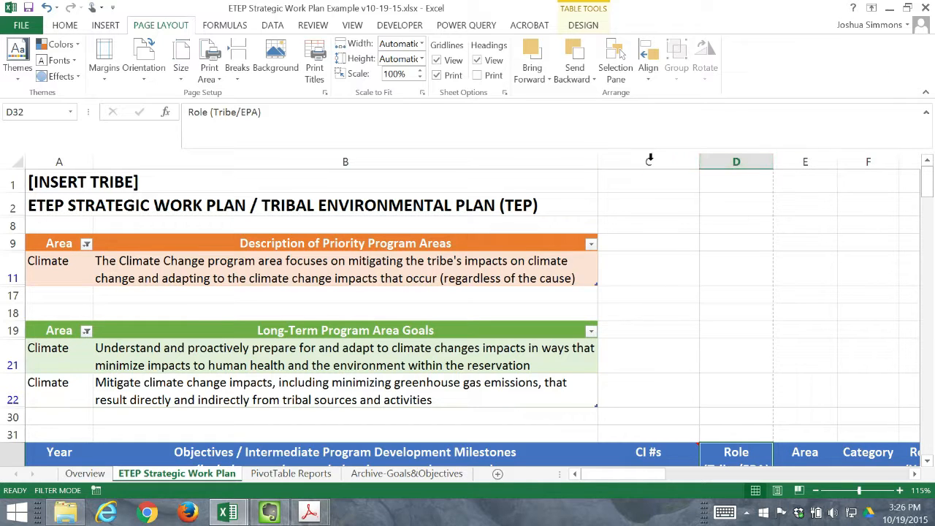
left_click_drag(595, 162, 599, 159)
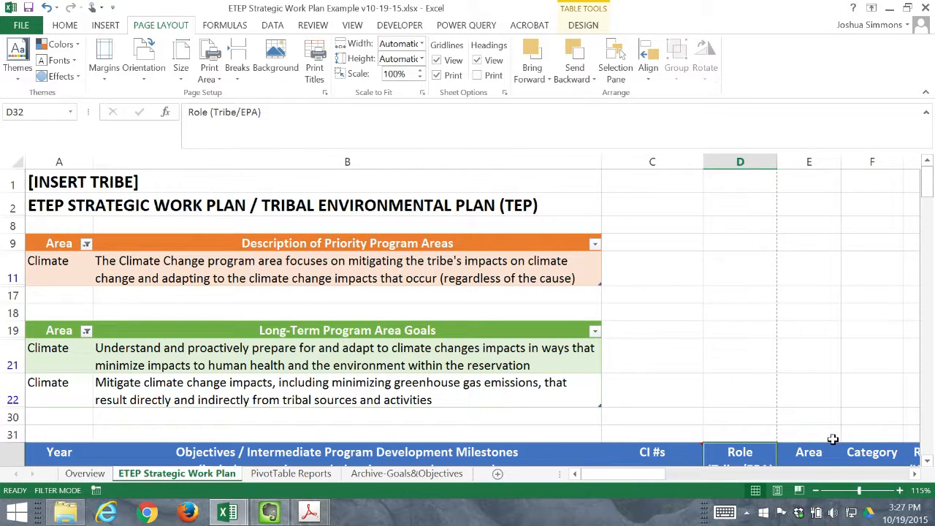
Examine the page break between the Role and Area columns of the objectives table and return to cell A1.
scroll(833, 441, "down", 1)
scroll(832, 441, "down", 1)
scroll(828, 434, "down", 1)
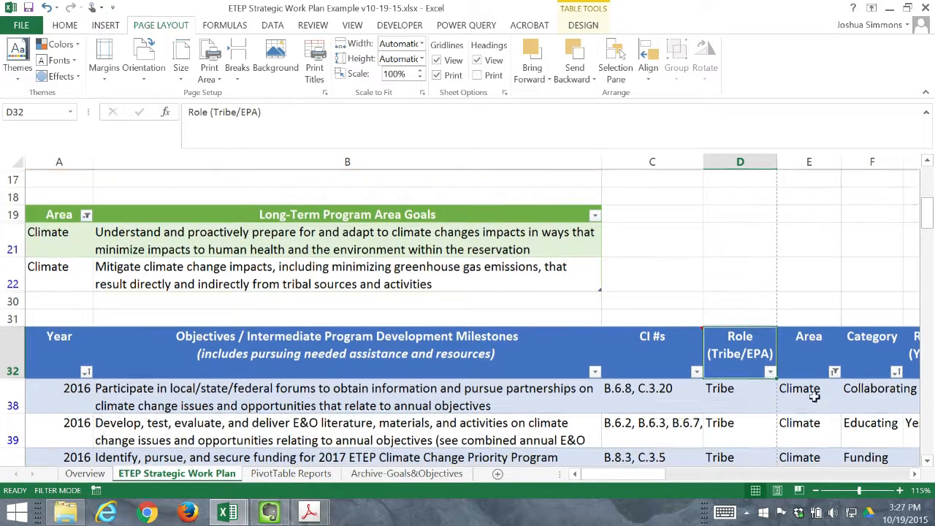
left_click(824, 352)
key("Up")
key("Up")
key("Up")
key("Up")
key("Up")
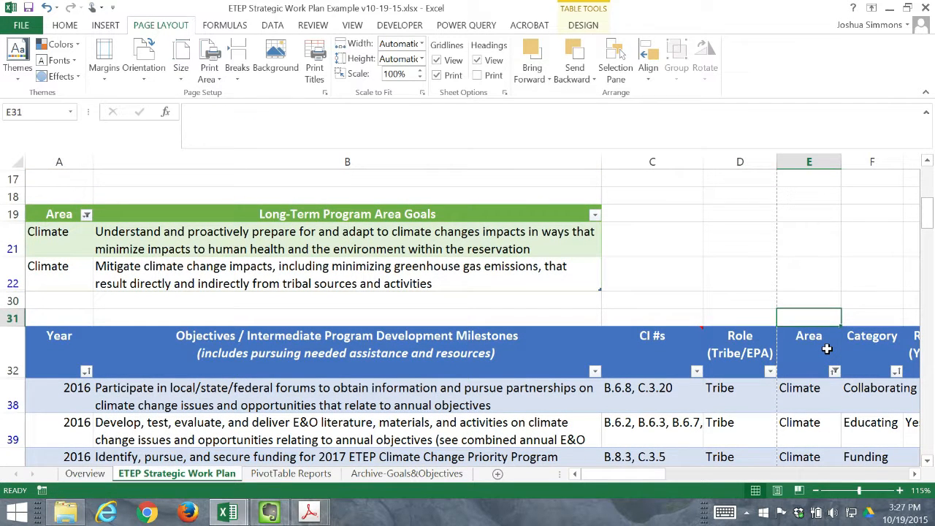
key("Left")
key("Down")
key("Down")
key("Down")
key("Down")
key("Down")
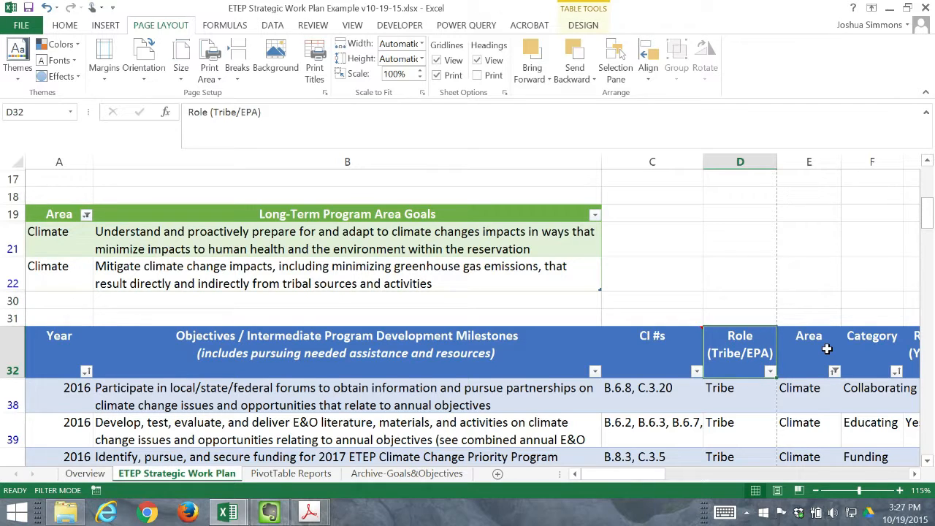
key("Right")
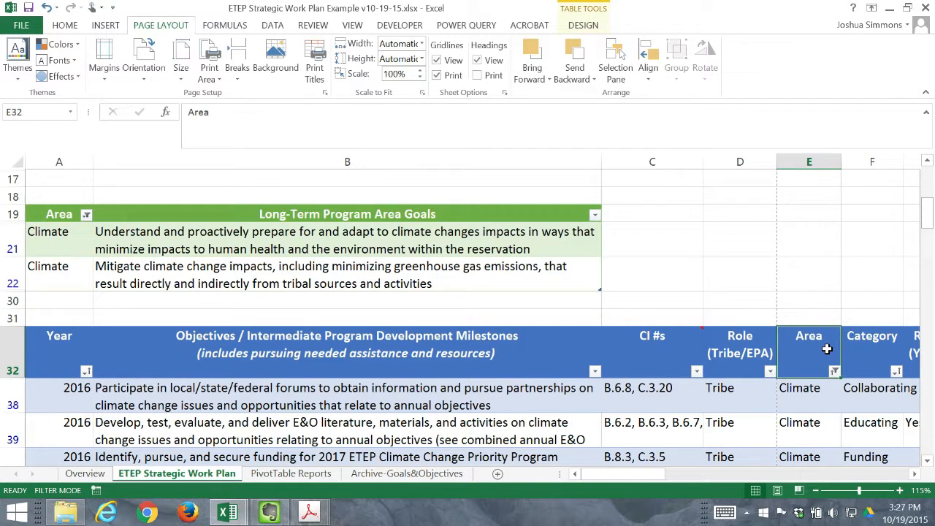
key("Right")
key("Left")
scroll(745, 338, "up", 2)
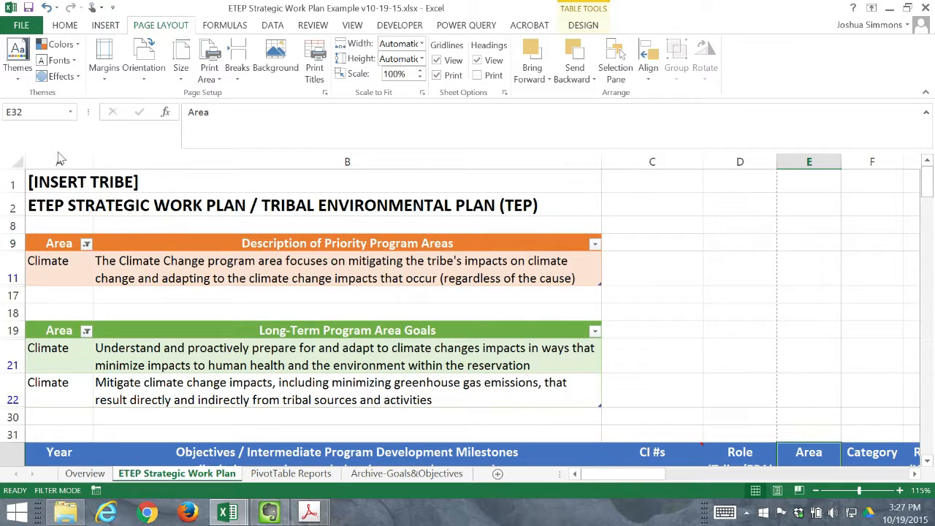
left_click(48, 178)
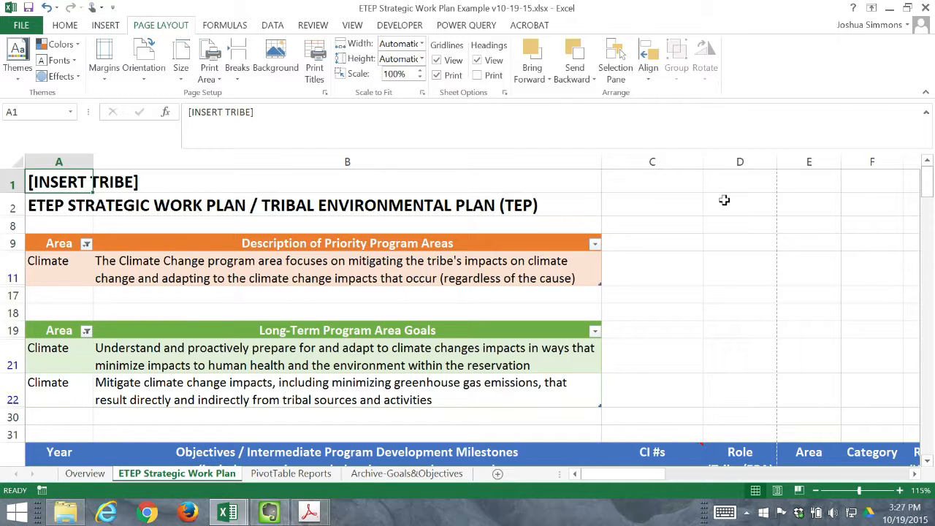
Reduce the height of row 39 in the objectives table to fit only one line of its text.
scroll(266, 284, "down", 2)
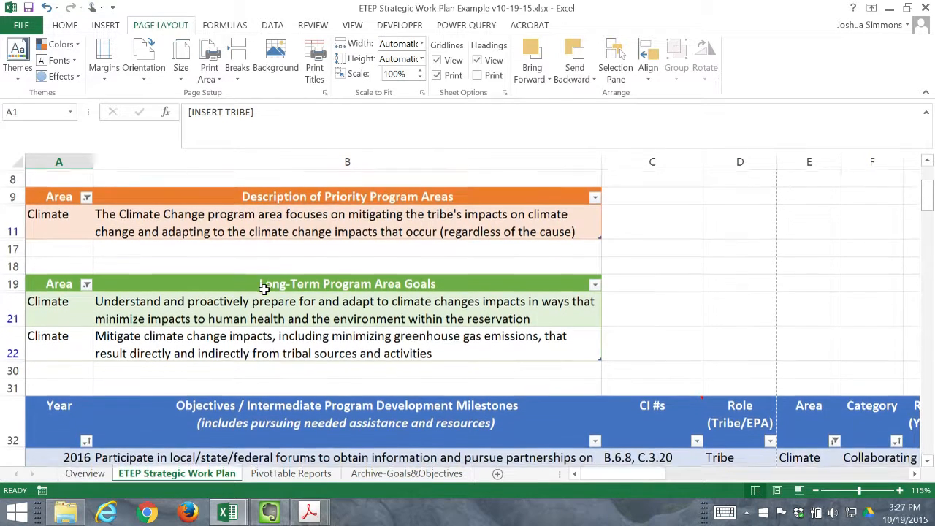
scroll(15, 409, "down", 1)
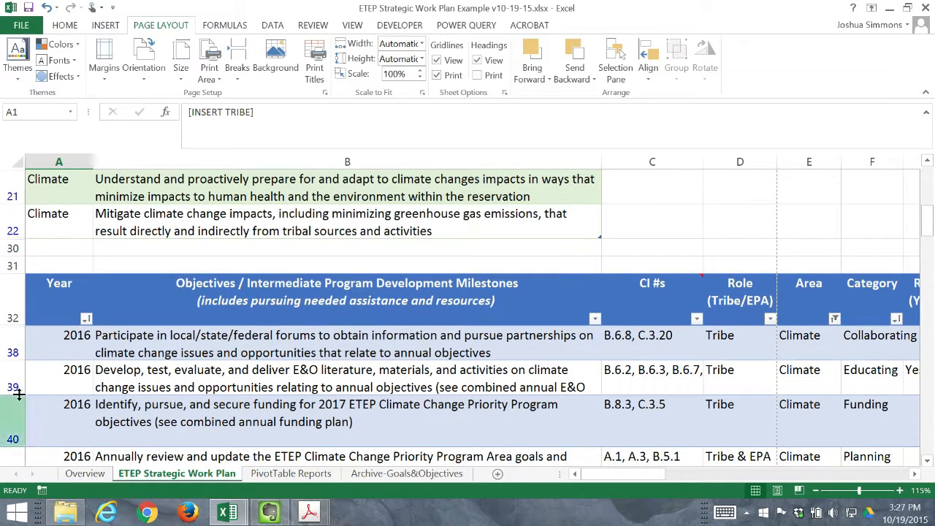
left_click_drag(14, 394, 17, 378)
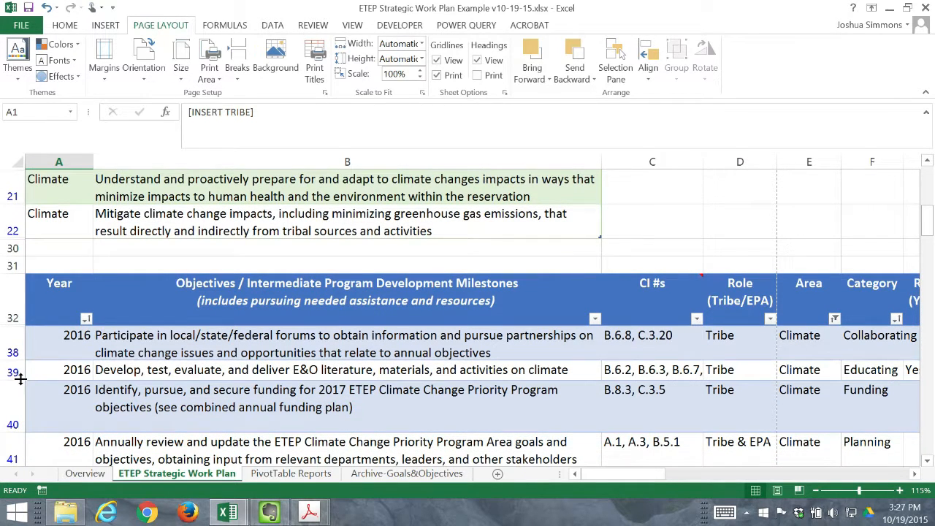
left_click(245, 374)
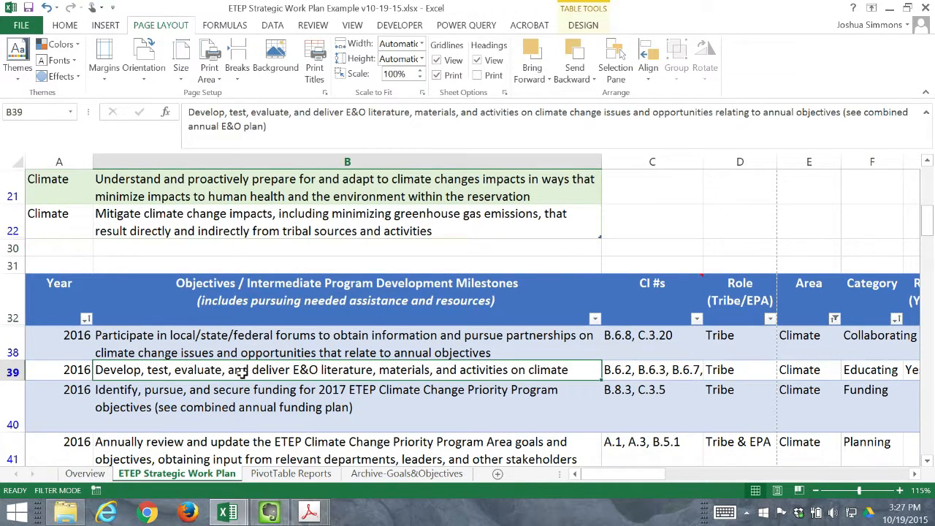
key("Left")
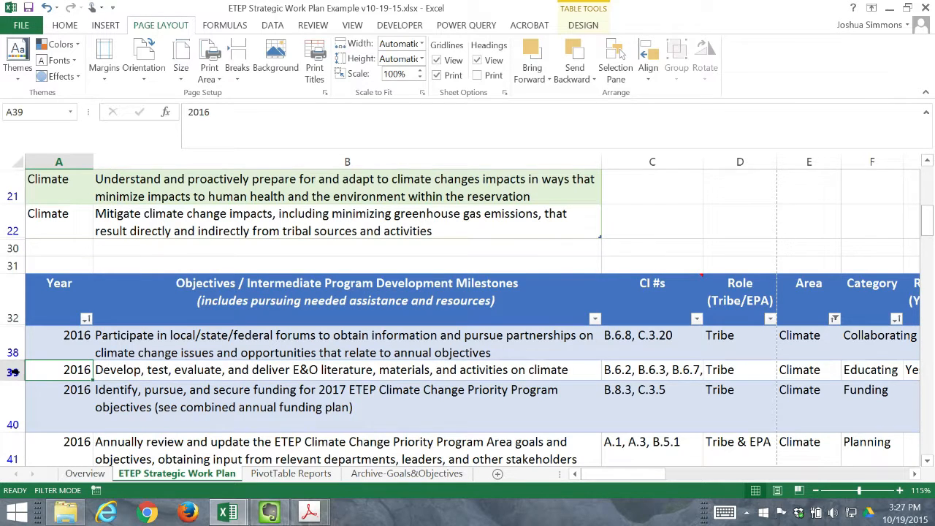
AutoFit row 39 to the full text of its objective and undo the row height changes.
left_click(16, 373)
left_click(168, 372)
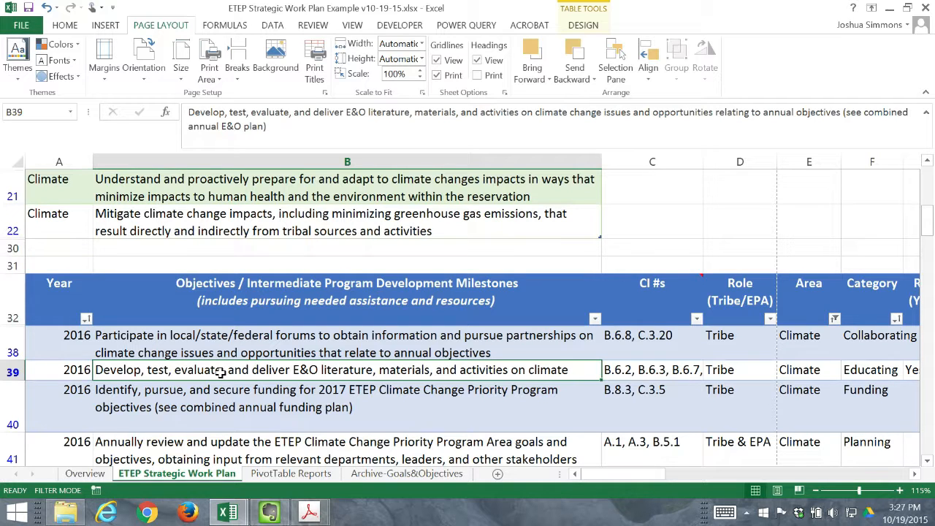
double_click(13, 378)
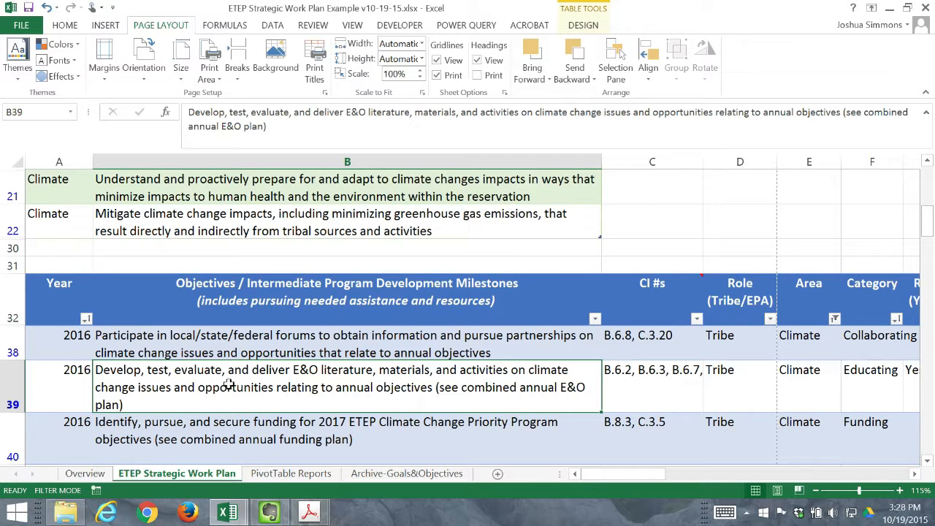
key("ctrl+z")
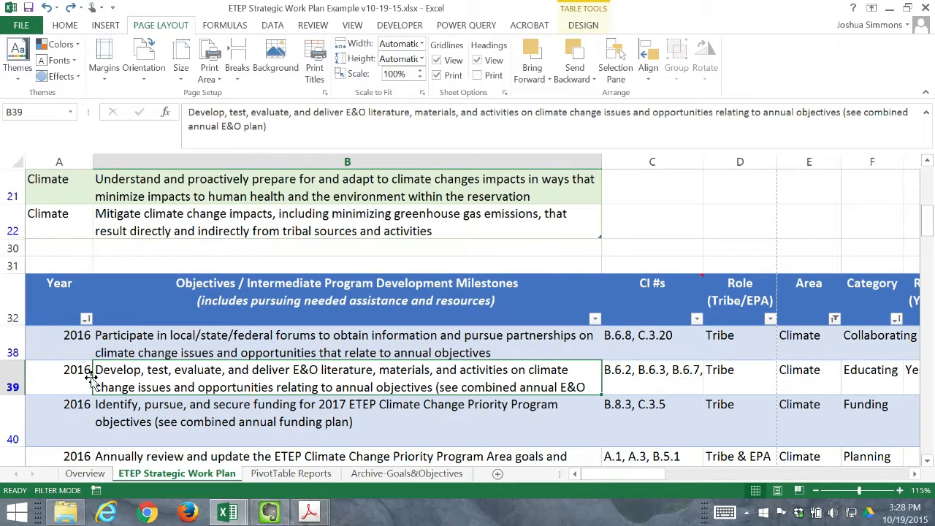
Launch Word 2013 and create a blank document.
left_click(27, 518)
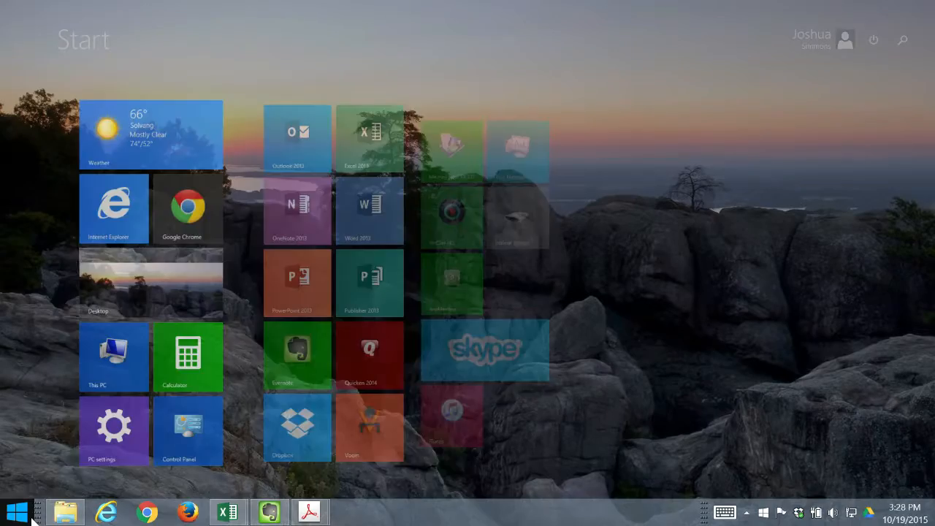
left_click(342, 200)
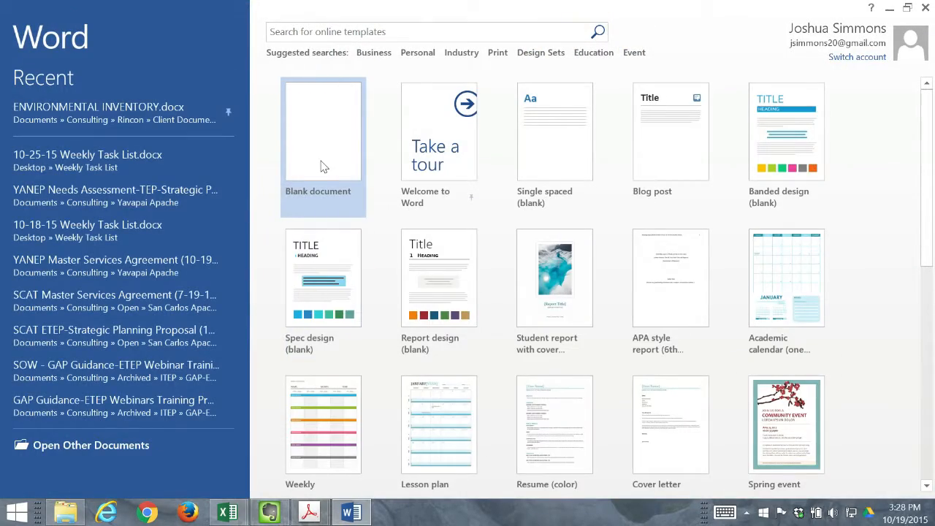
left_click(324, 167)
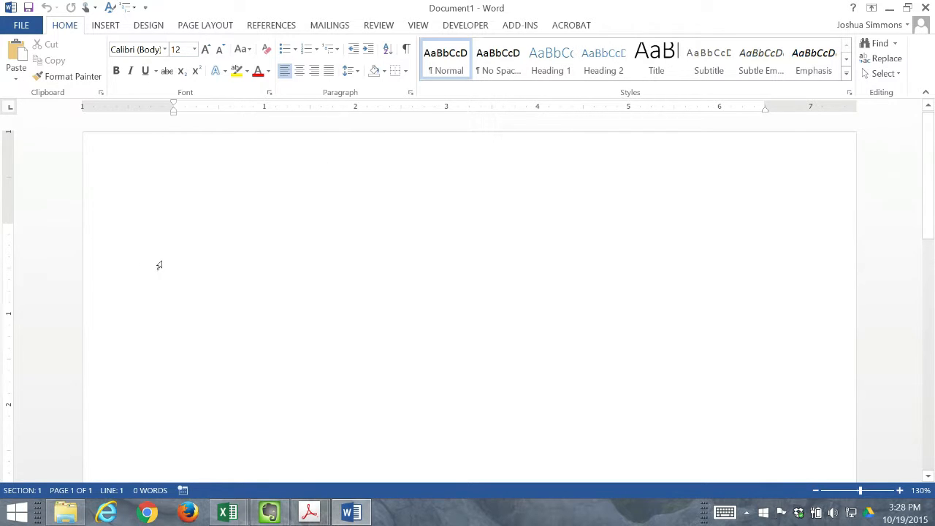
Set the blank document to landscape orientation with Moderate margins.
left_click(220, 29)
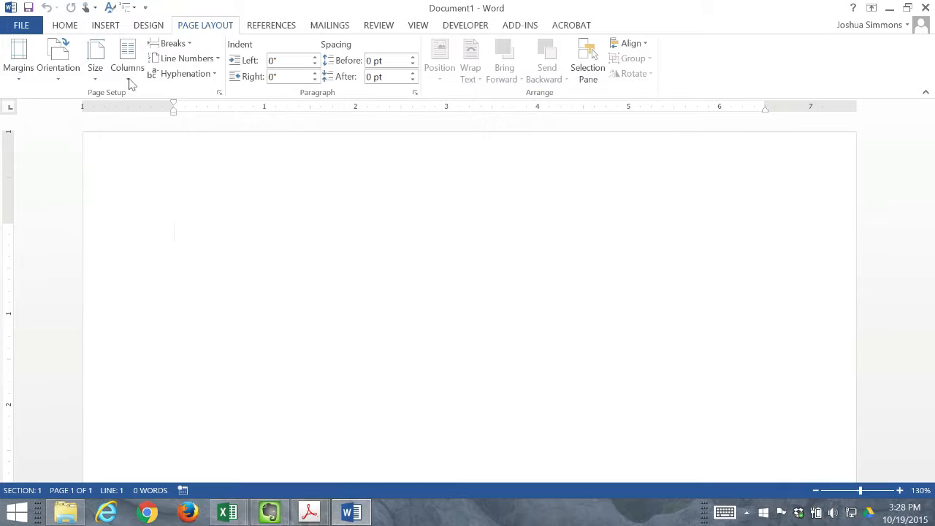
left_click(72, 70)
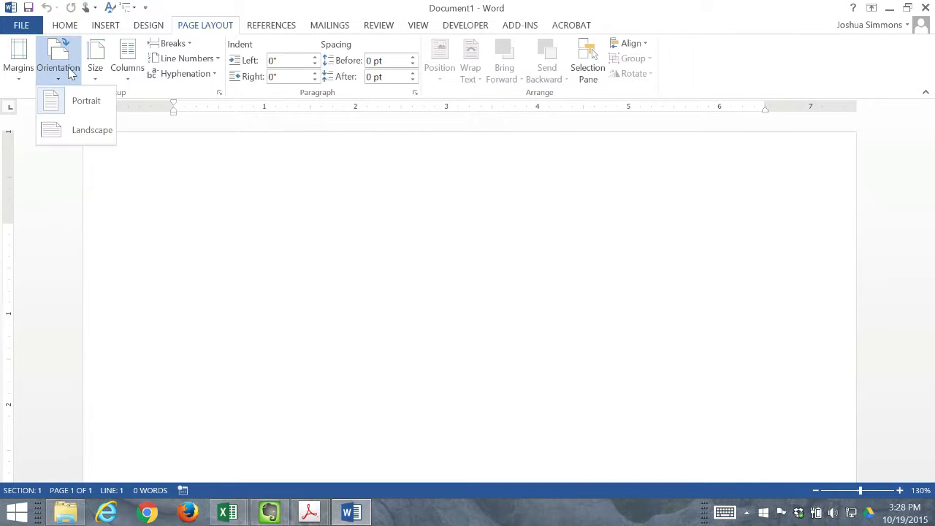
left_click(73, 131)
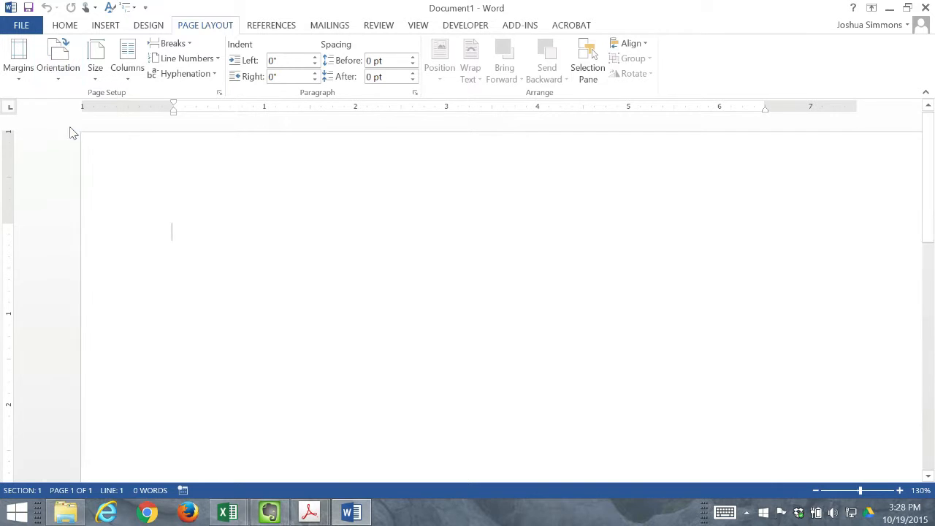
left_click_drag(512, 480, 464, 462)
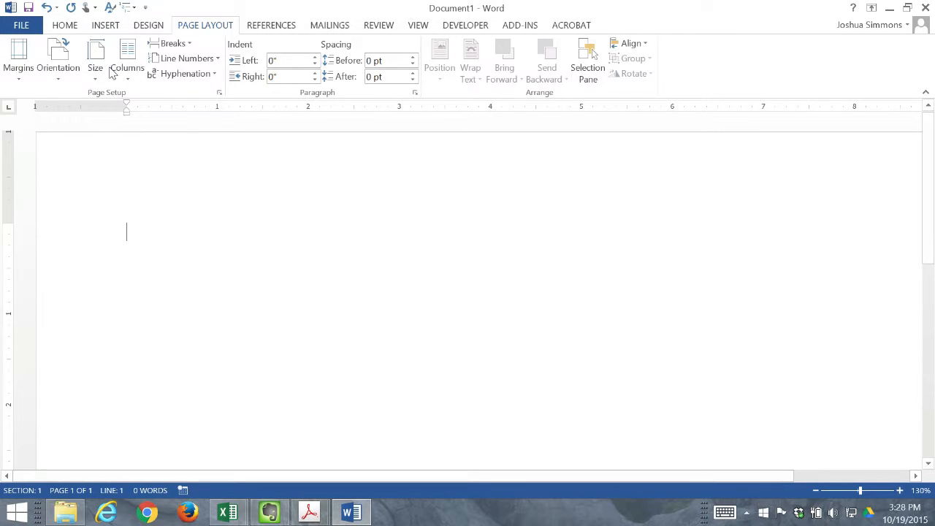
left_click(25, 79)
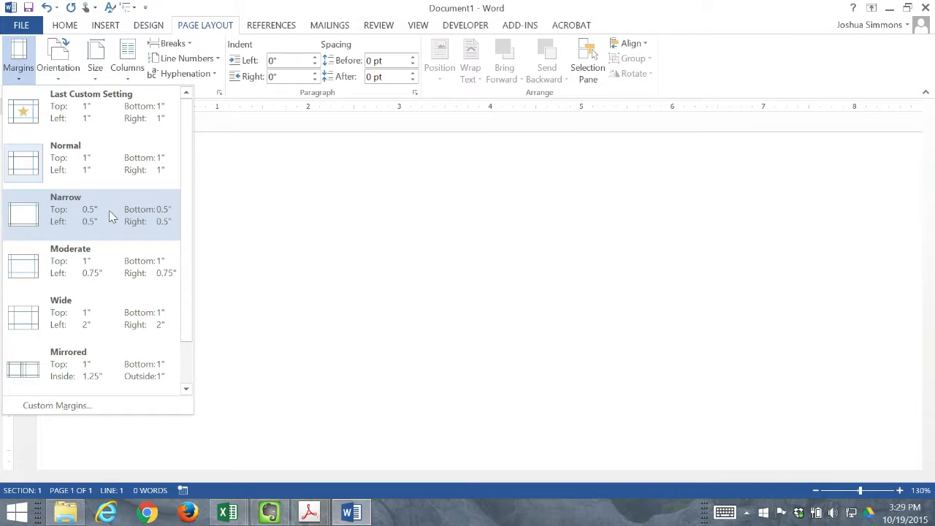
left_click(111, 271)
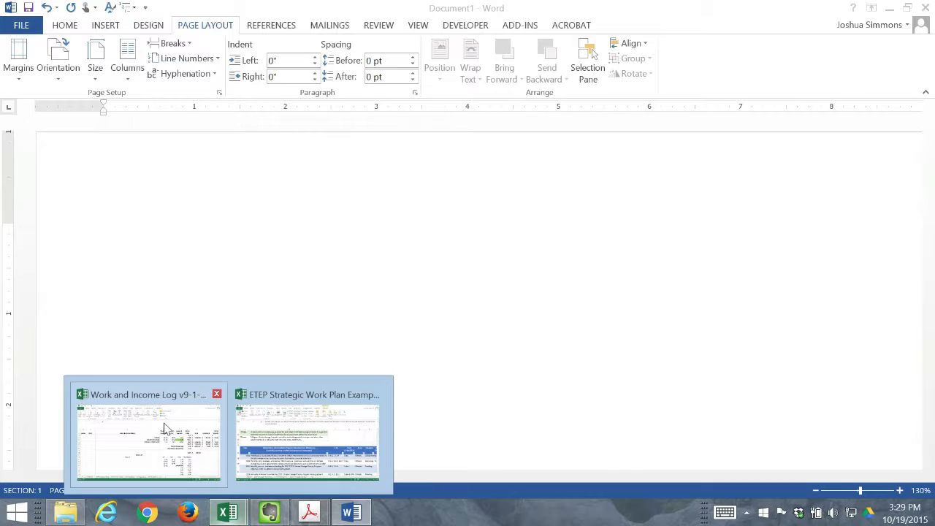
Switch to the ETEP Strategic Work Plan workbook in Excel and check its page margin presets.
left_click(167, 429)
mouse_move(248, 520)
left_click(311, 446)
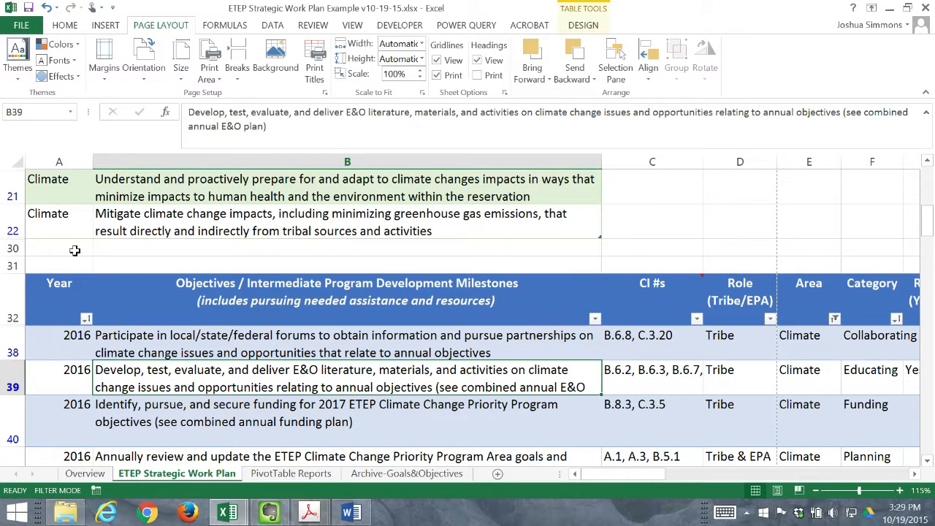
left_click(109, 64)
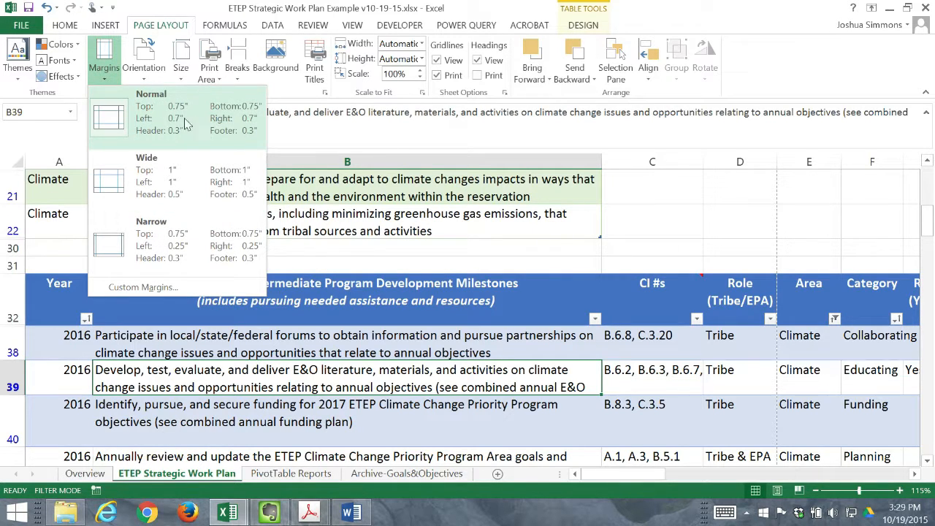
left_click(62, 347)
Select cells A1 through D1 at the beginning of the ETEP Strategic Work Plan sheet.
scroll(63, 346, "up", 3)
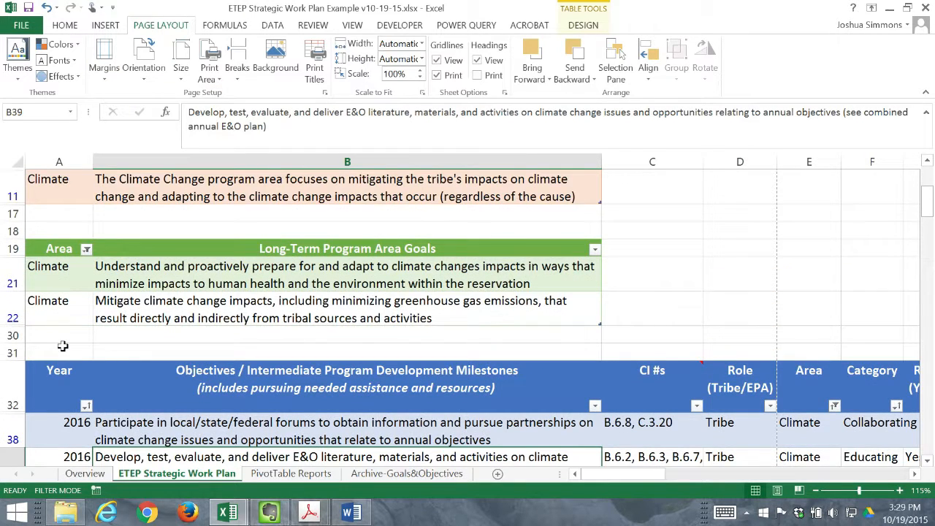
scroll(62, 346, "up", 5)
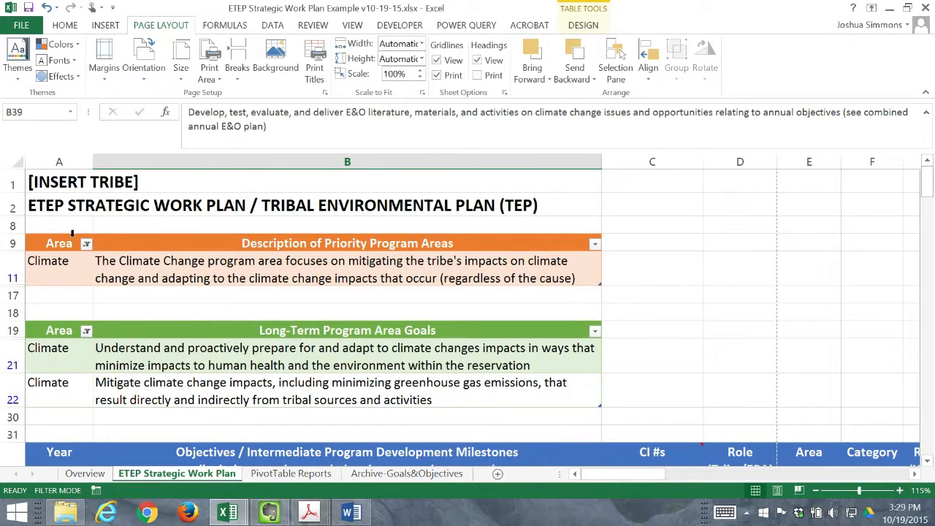
left_click(46, 182)
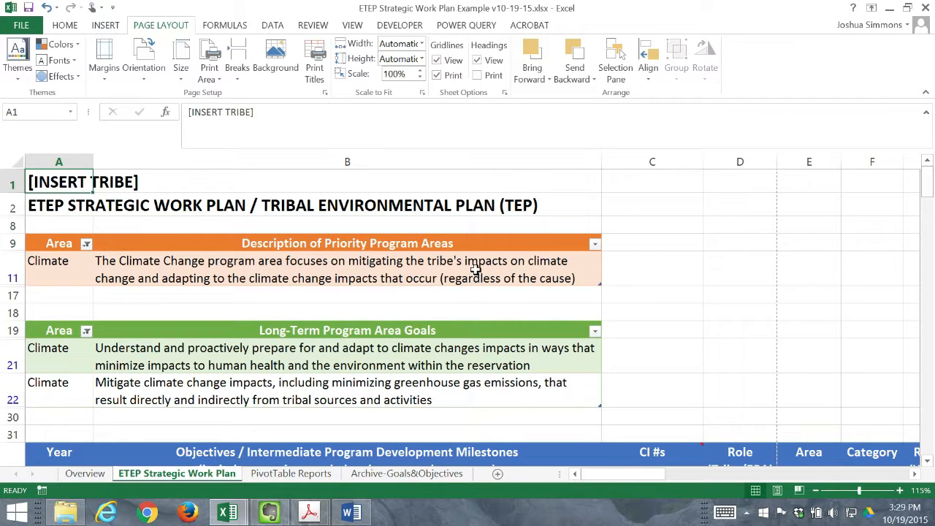
key("shift+Right")
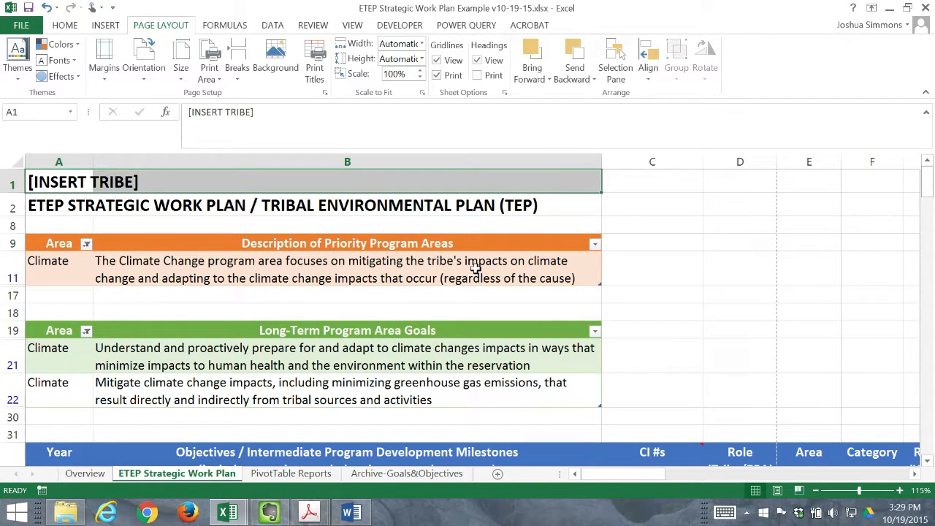
key("shift+Right")
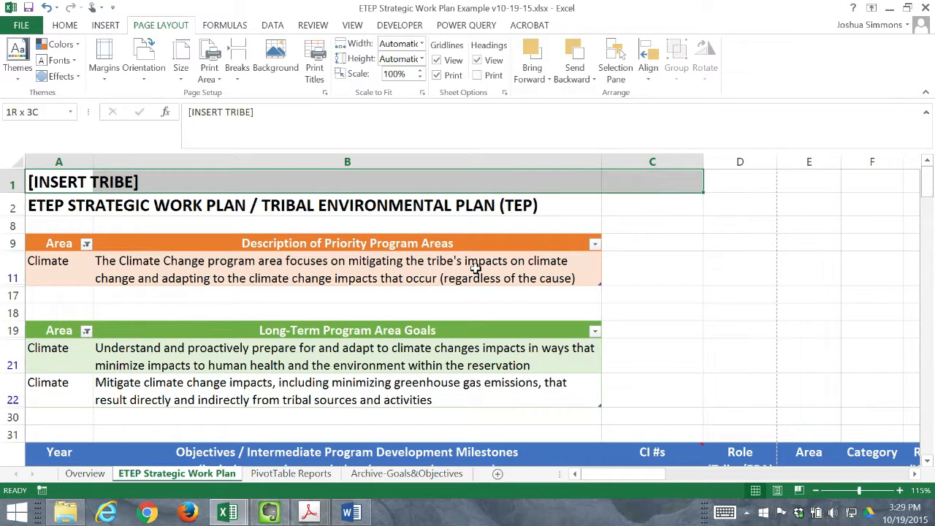
key("shift+Right")
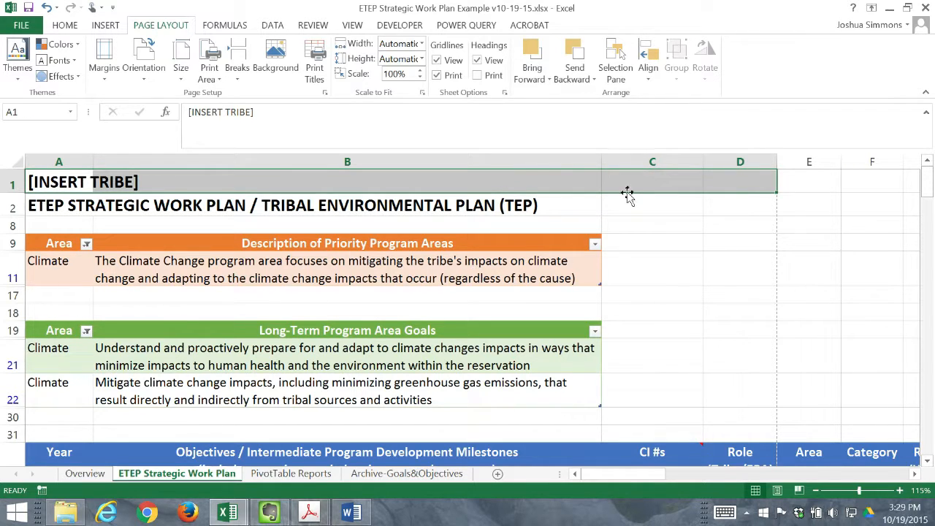
left_click(79, 187)
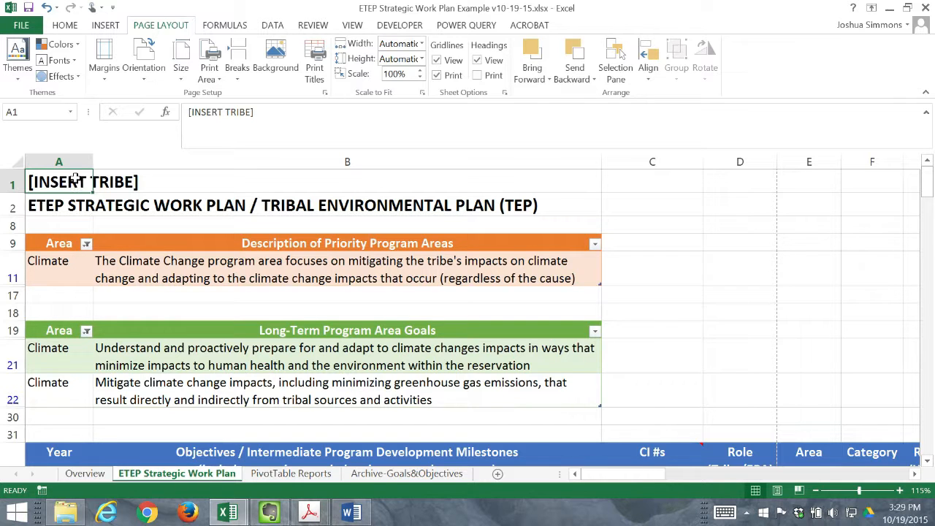
left_click(749, 179, "shift")
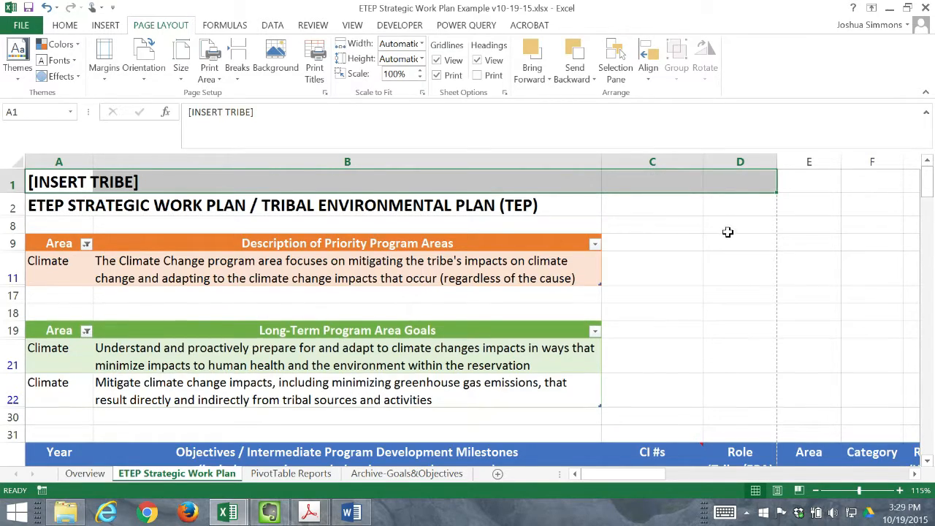
Extend the selection from A1 down to D99, through the end of the Plans to Manage Authorized EPA Programs table.
scroll(727, 231, "down", 15)
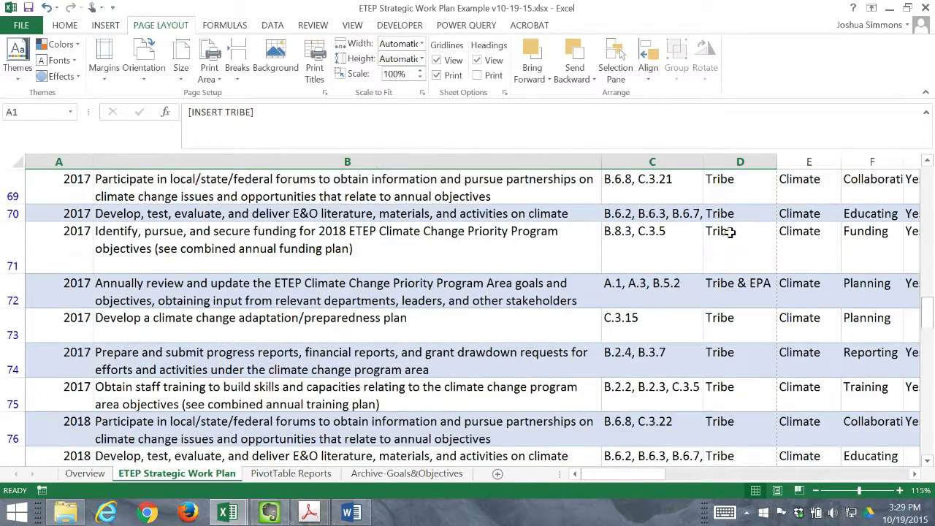
scroll(739, 223, "up", 15)
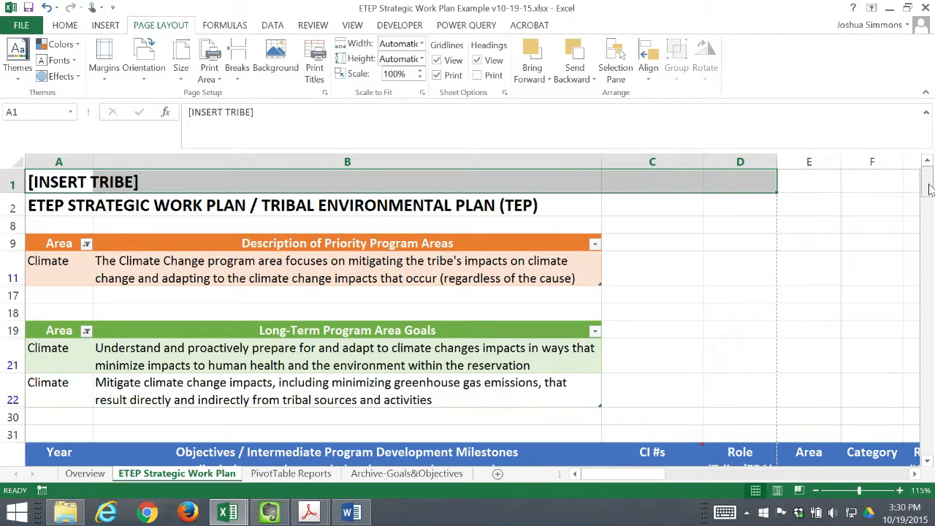
left_click(928, 462)
left_click(928, 462)
left_click(929, 463)
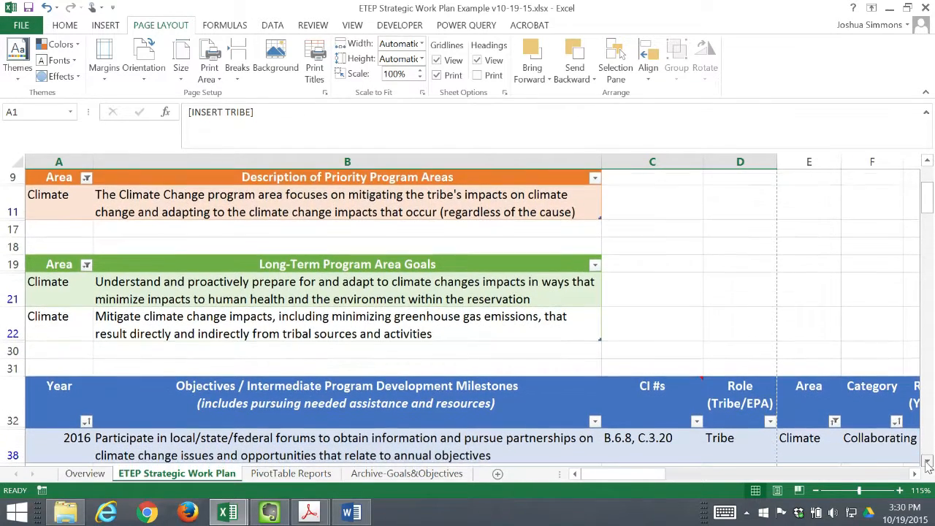
left_click(928, 463)
left_click_drag(930, 204, 929, 183)
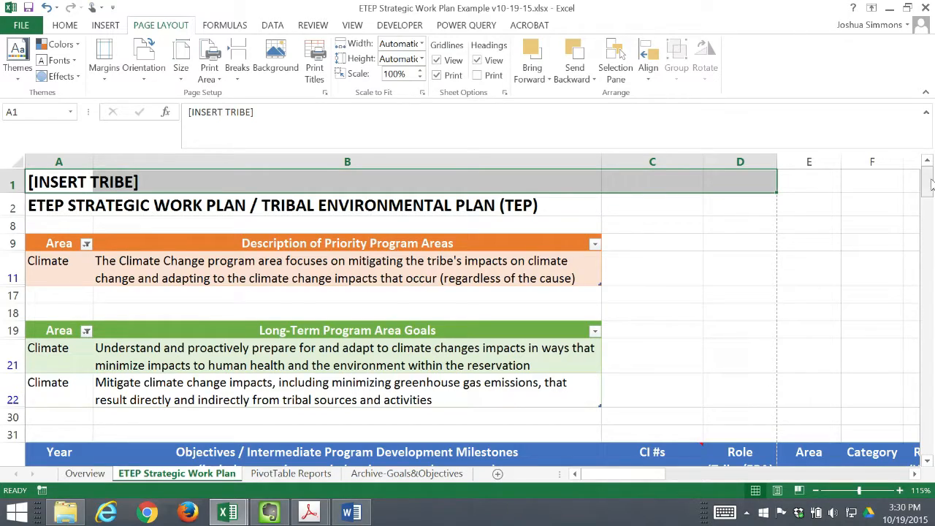
left_click_drag(930, 187, 934, 358)
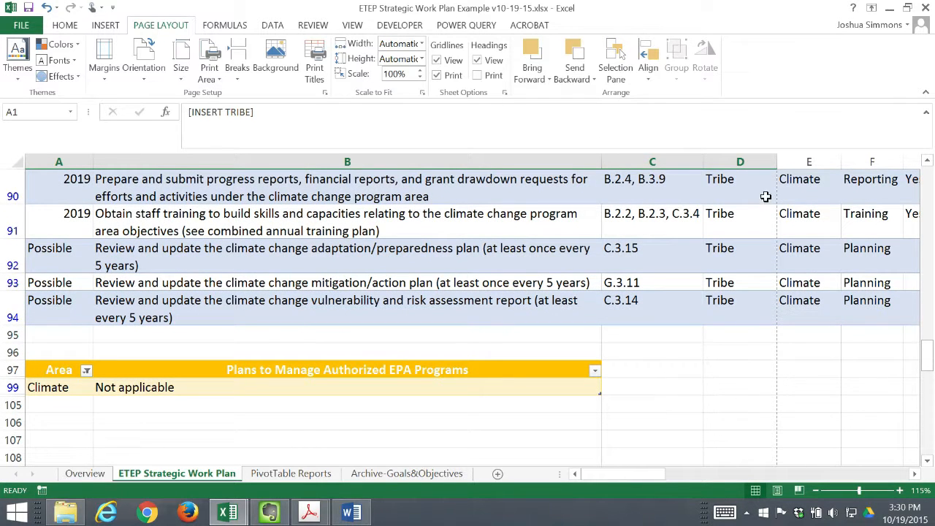
left_click(745, 390, "shift")
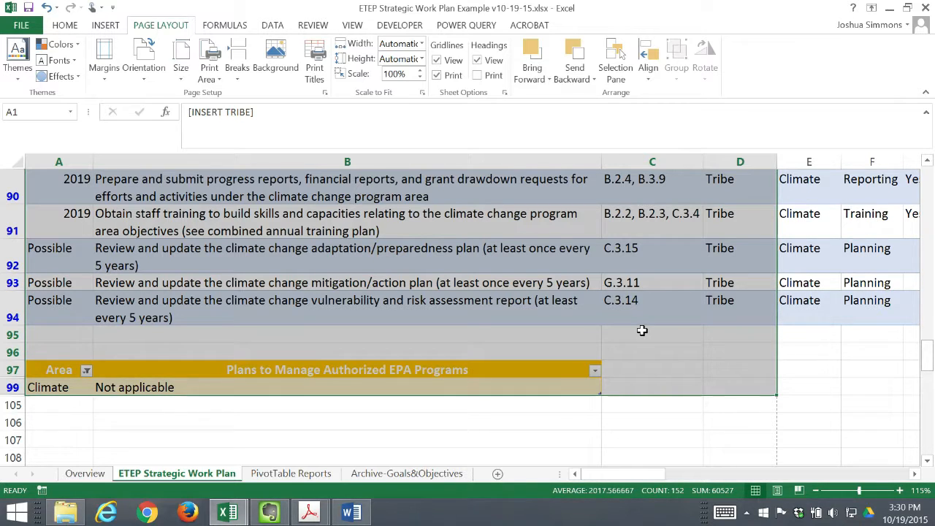
Copy the selected work plan range and paste it into the blank document in Word.
right_click(643, 333)
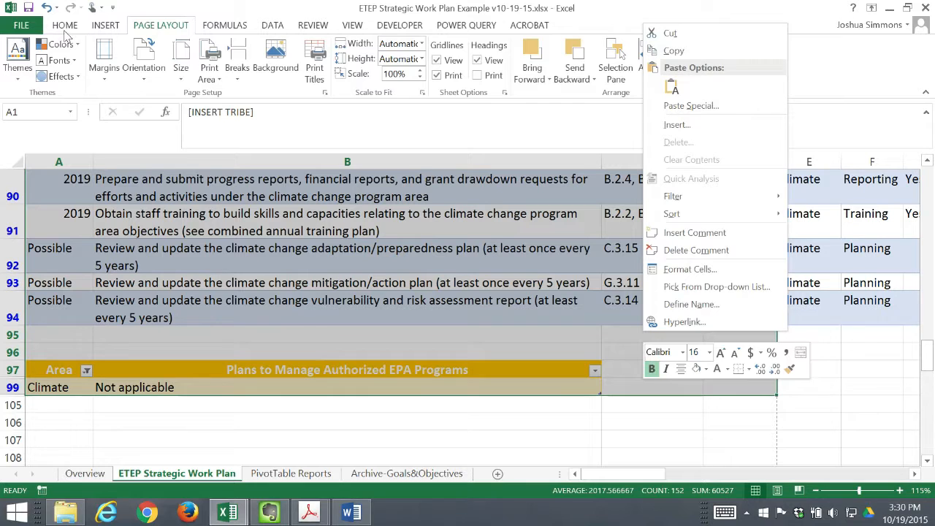
left_click(65, 27)
left_click(52, 62)
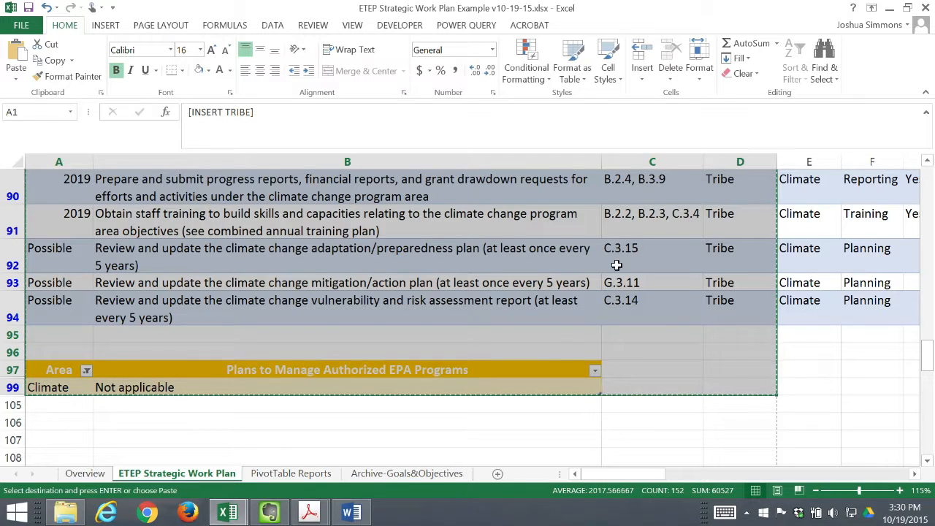
left_click(352, 514)
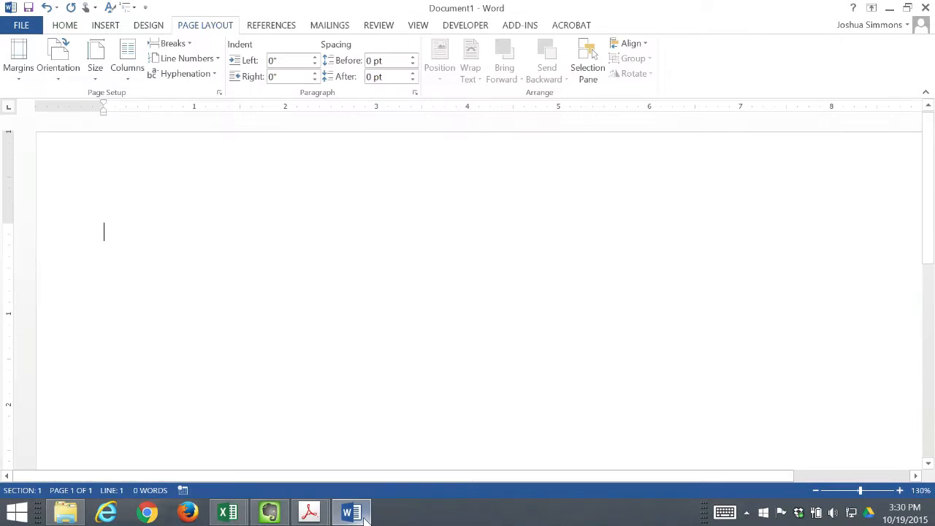
key("ctrl+v")
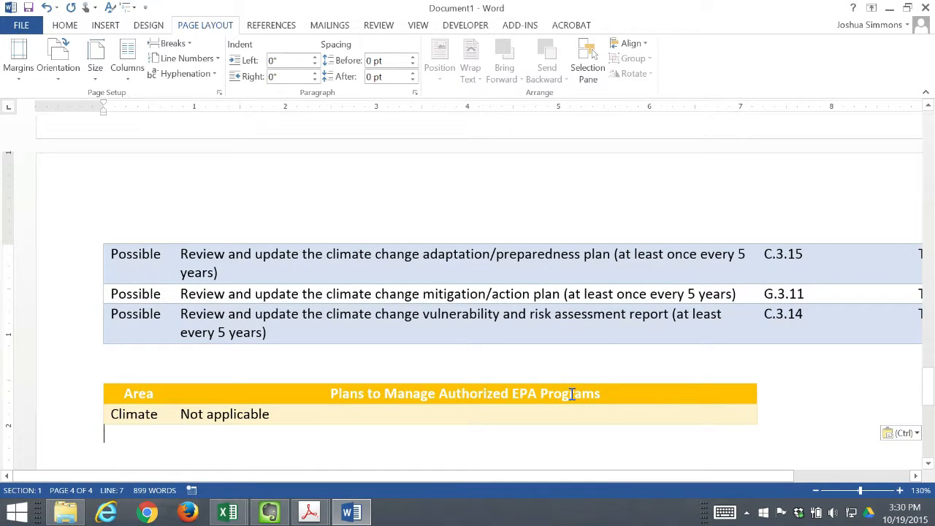
Zoom out to 110% and review the pasted work plan tables from the last page back to the title.
scroll(572, 394, "down", 2)
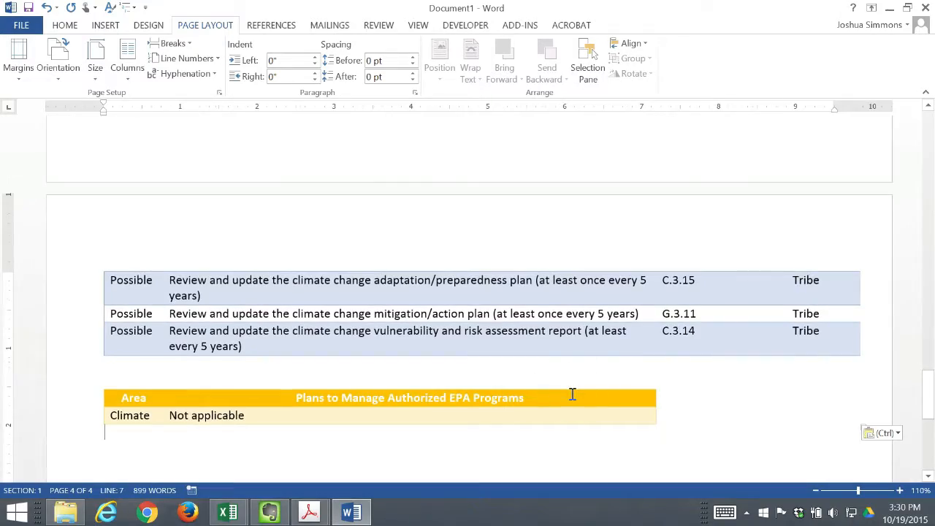
scroll(572, 394, "up", 10)
scroll(572, 394, "up", 8)
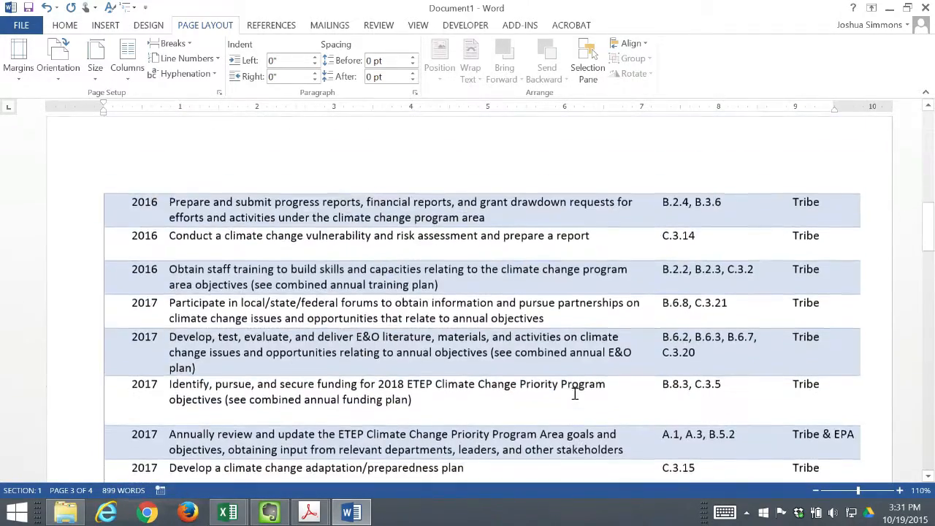
scroll(575, 394, "up", 10)
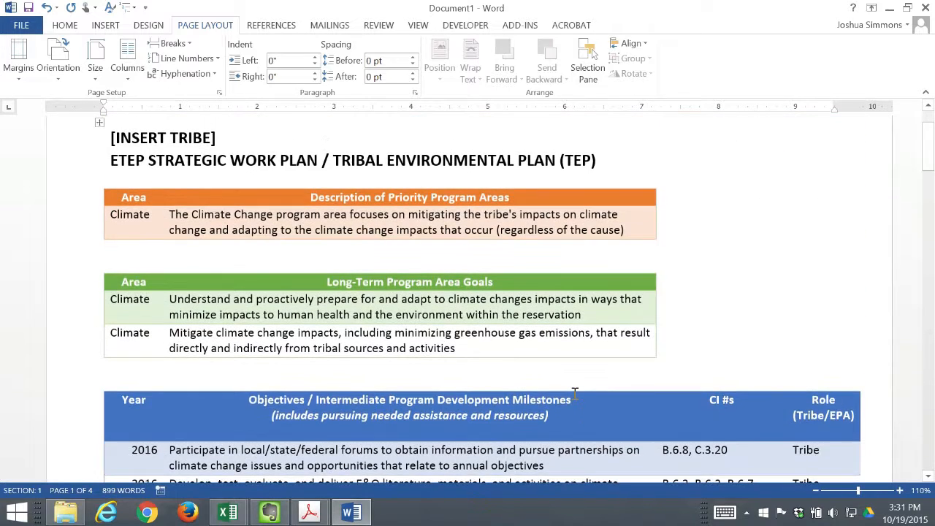
scroll(576, 394, "up", 1)
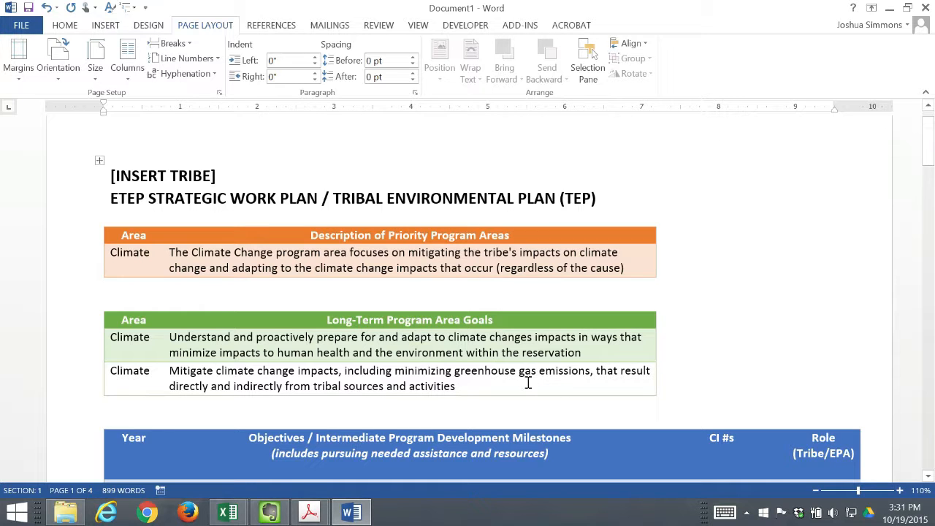
scroll(527, 383, "down", 1)
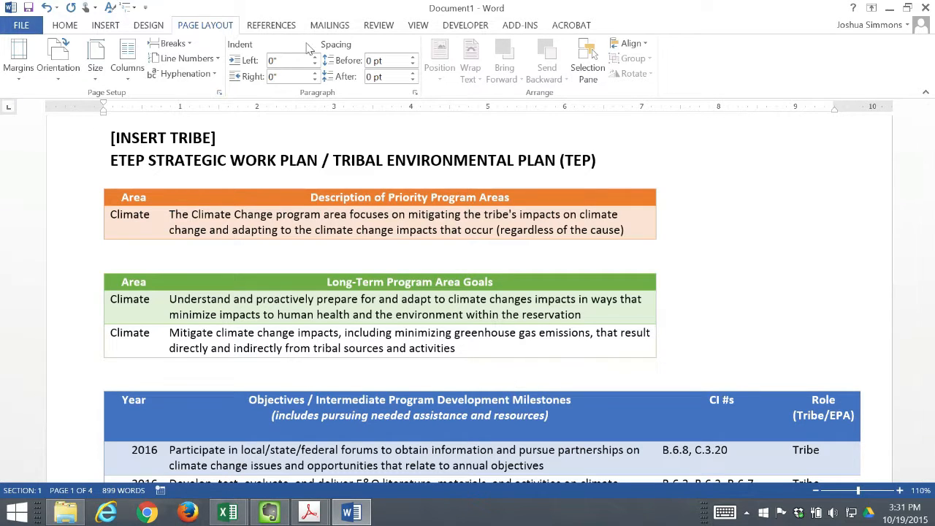
Turn on Track Changes and place the cursor at the end of the 2016 funding objective in the objectives table.
left_click(379, 27)
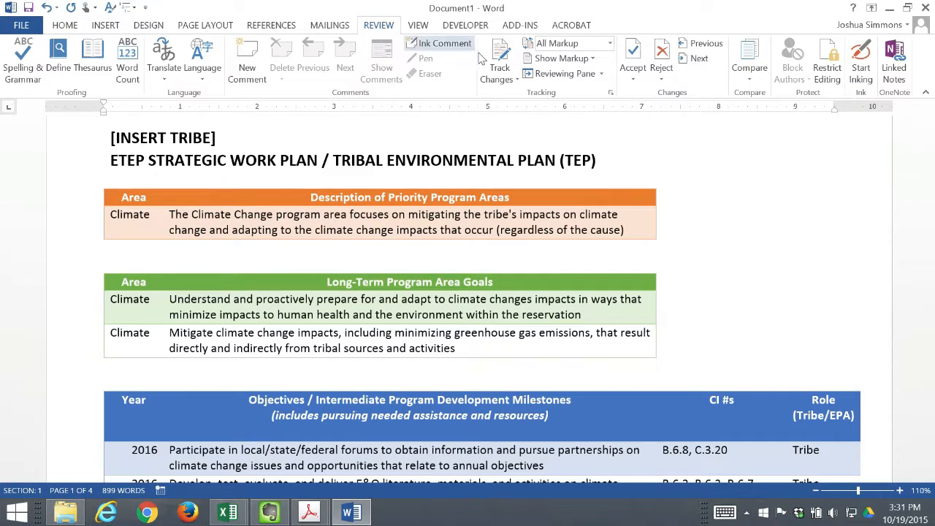
left_click(500, 54)
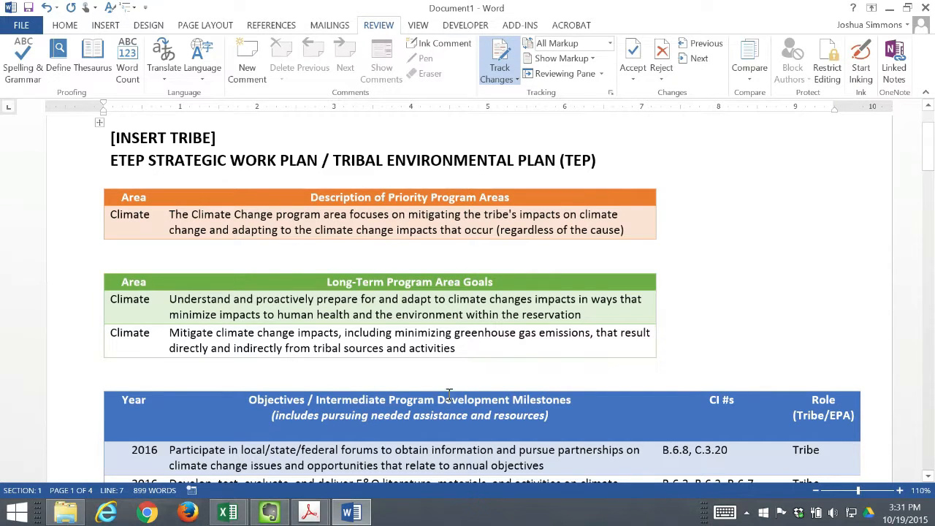
left_click(439, 273)
scroll(438, 273, "down", 2)
left_click(344, 395)
scroll(354, 415, "down", 1)
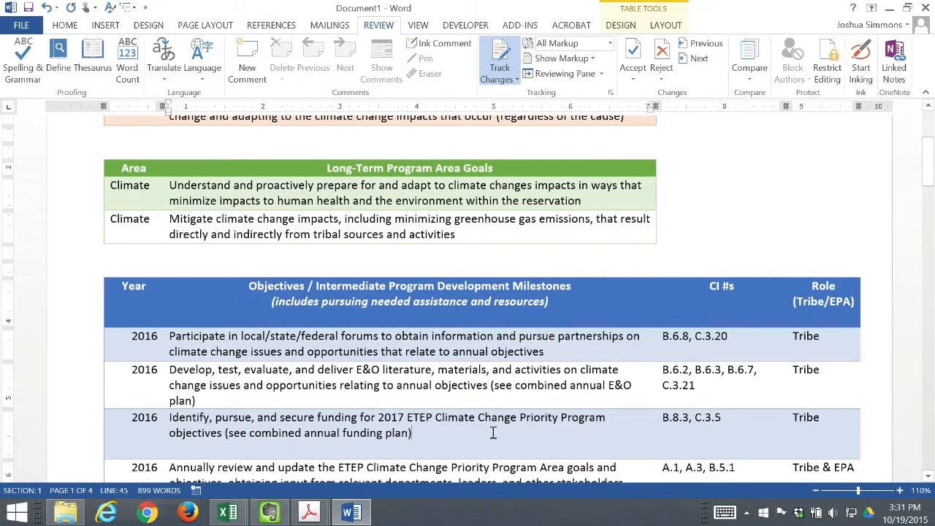
scroll(495, 431, "down", 1)
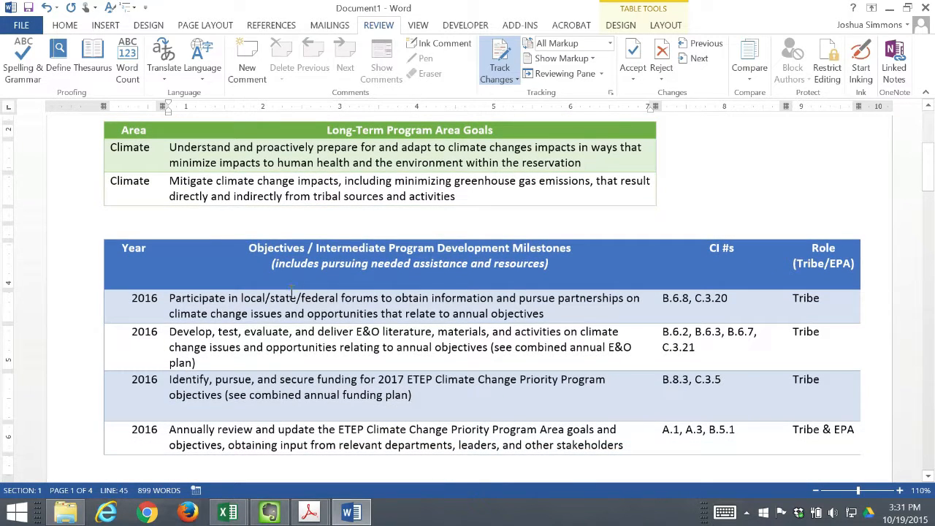
Insert the word "energy" after "greenhouse gas emissions," in the second Climate long-term goal.
scroll(284, 272, "up", 1)
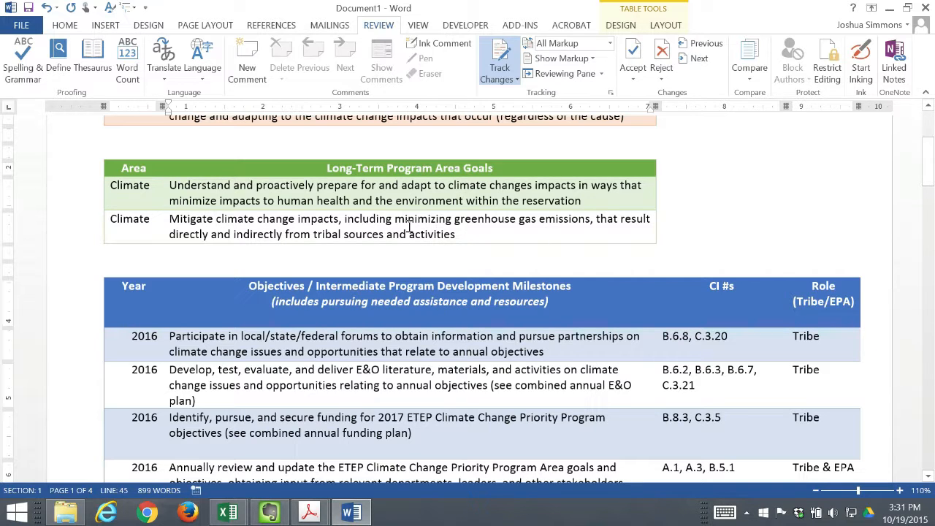
left_click_drag(594, 221, 601, 225)
scroll(594, 221, "up", 1)
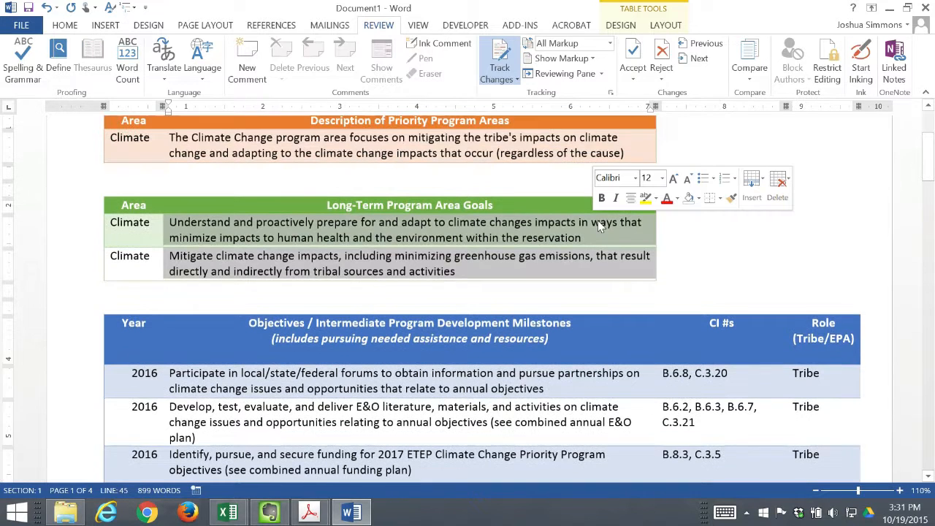
left_click(595, 255)
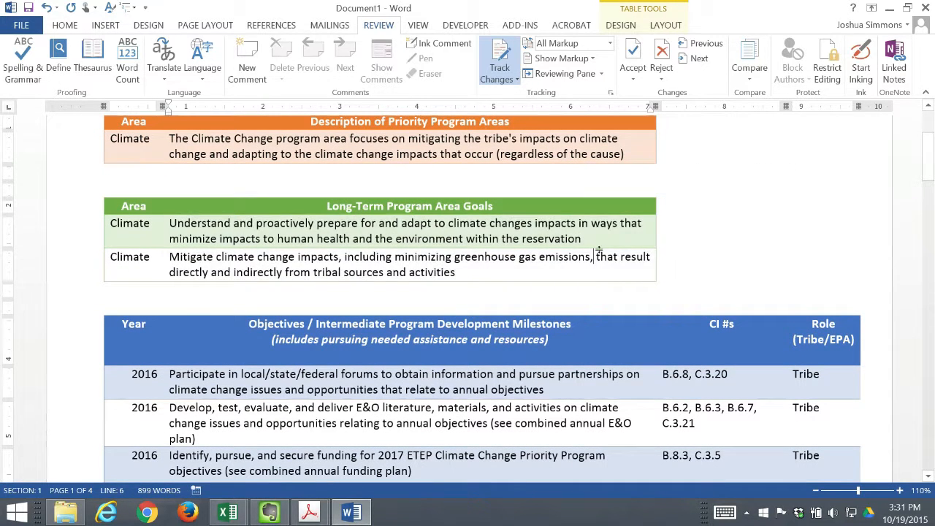
type("engery")
key("BackSpace")
key("BackSpace")
key("BackSpace")
type("ergy")
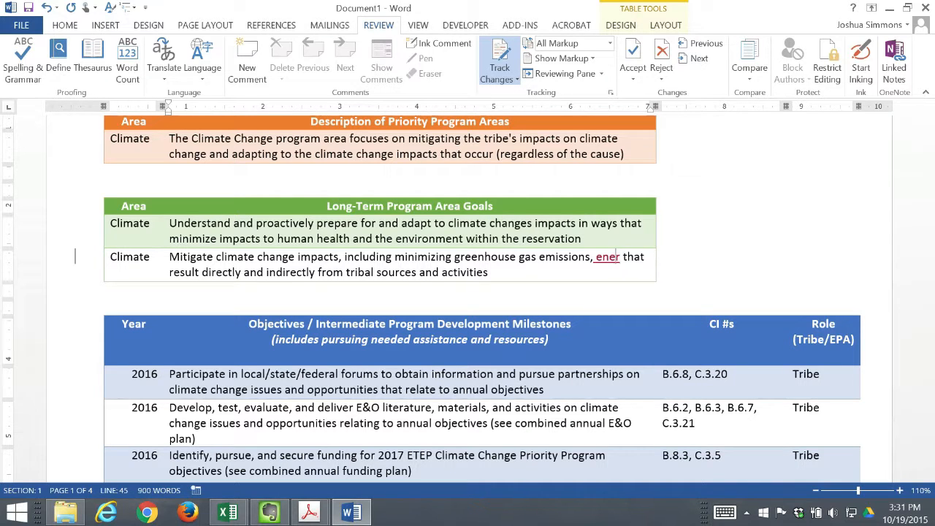
Delete the newly inserted word "energy" from the second Climate long-term goal.
key("BackSpace")
key("BackSpace")
key("BackSpace")
key("BackSpace")
key("BackSpace")
key("BackSpace")
Change the year of the "Identify, pursue, and secure funding" objective from the 2016 group to 2017 as a tracked change.
scroll(150, 342, "down", 3)
left_click(152, 341)
double_click(113, 337)
type("2017")
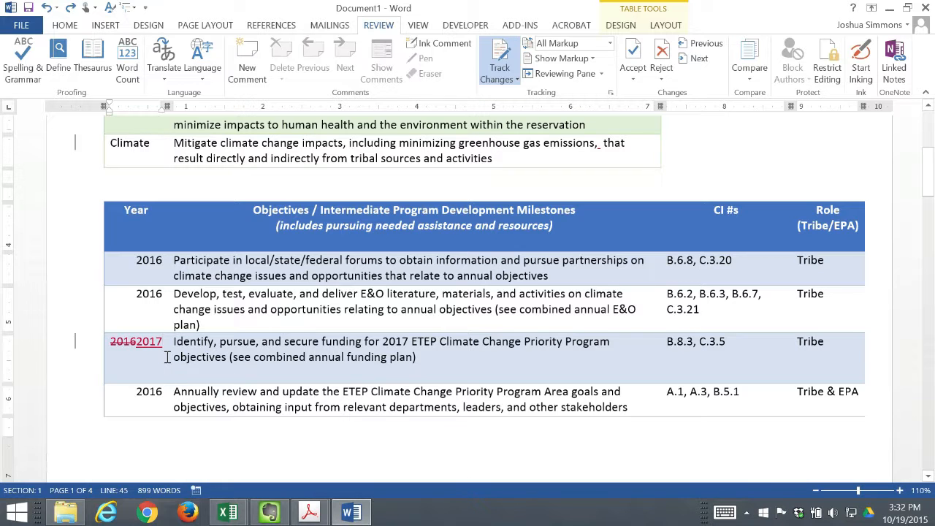
Delete the contents of the 2016 climate change vulnerability and risk assessment row as a tracked change.
scroll(186, 351, "down", 5)
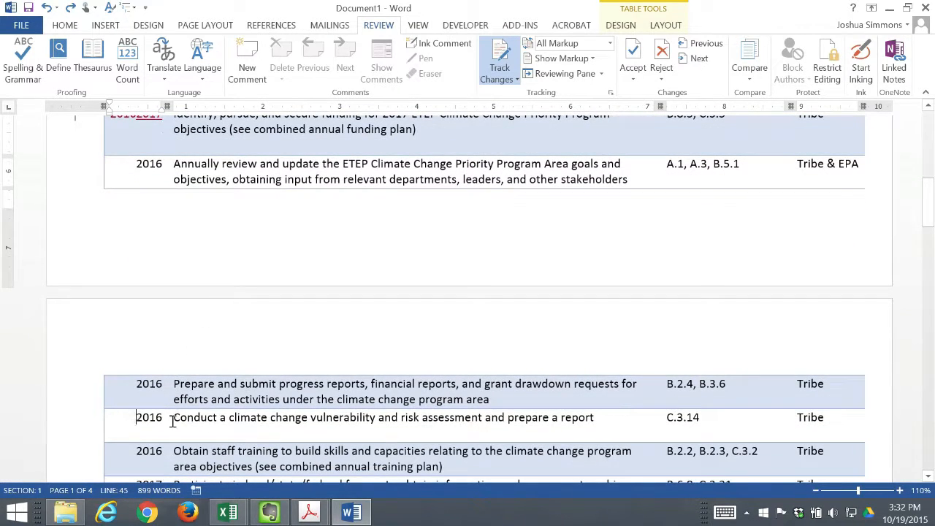
left_click_drag(172, 422, 817, 417)
key("Delete")
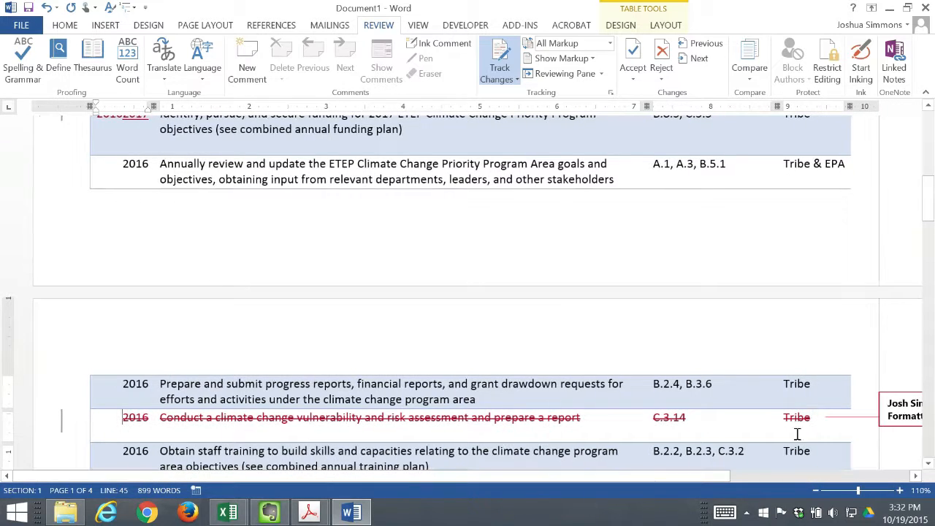
Open the print preview of the marked-up document and check the print settings, keeping Canon MP560 series Printer (Copy 1) as the printer.
scroll(796, 384, "up", 6)
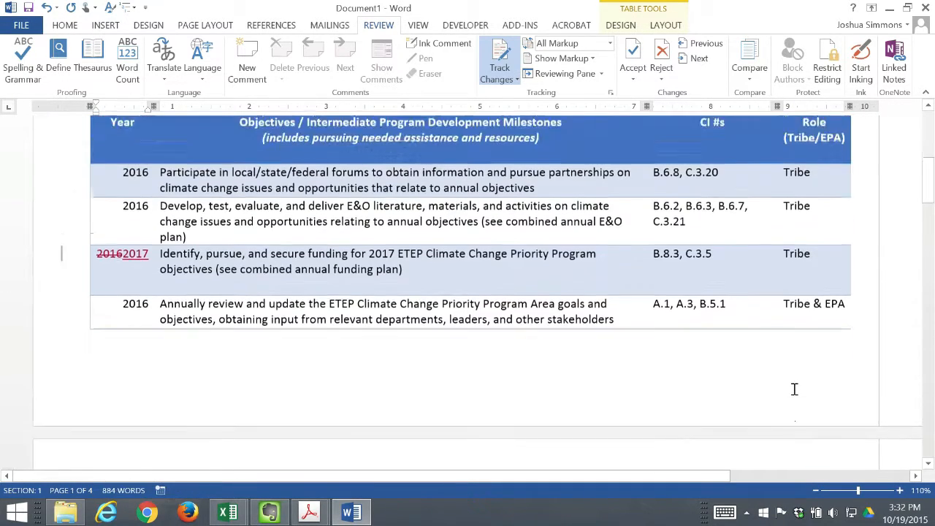
scroll(721, 352, "up", 5)
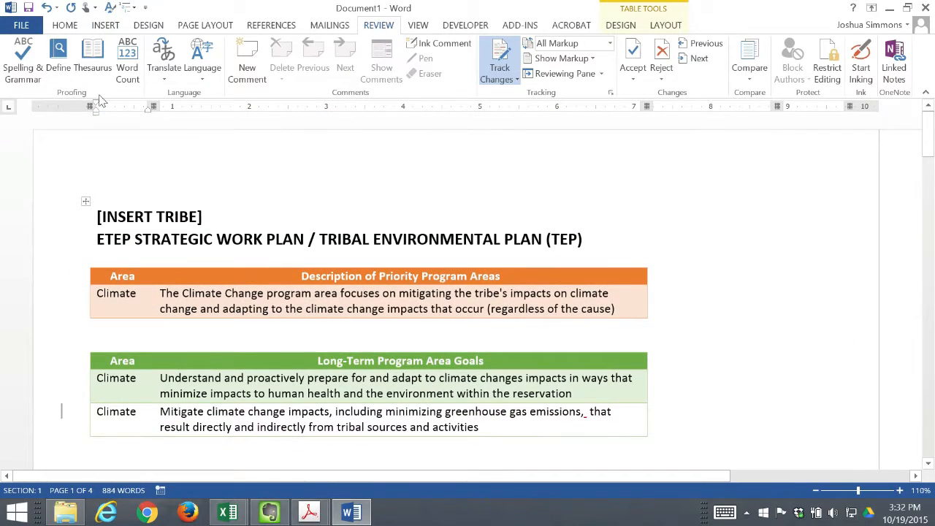
left_click(24, 26)
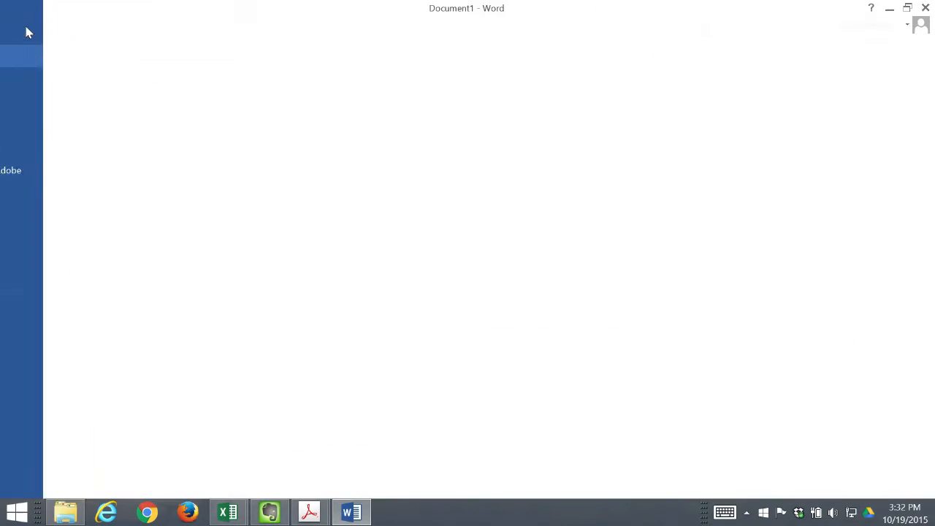
left_click(40, 207)
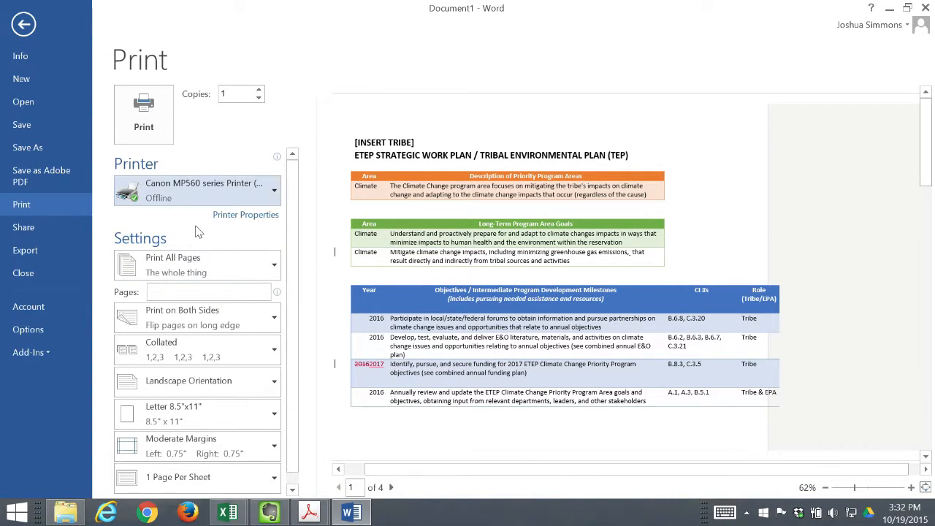
left_click(239, 379)
left_click(528, 373)
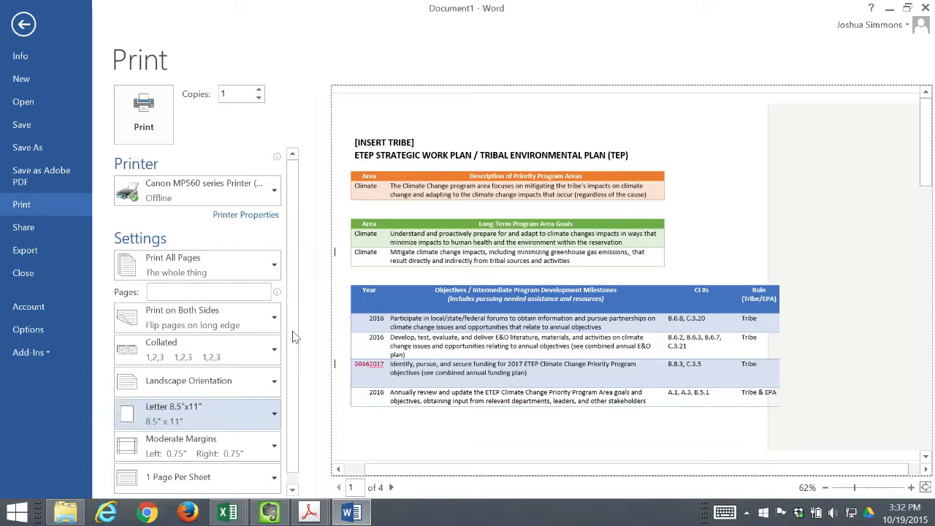
scroll(298, 271, "down", 1)
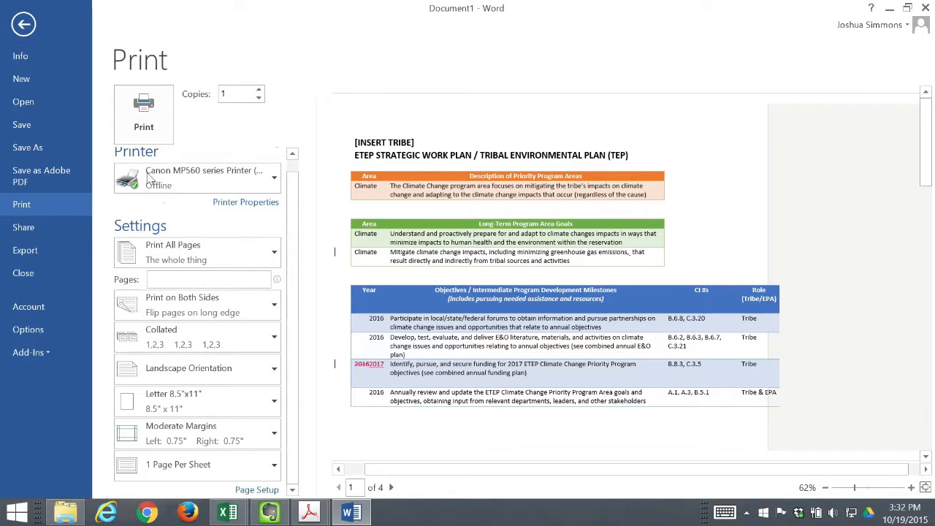
left_click(257, 191)
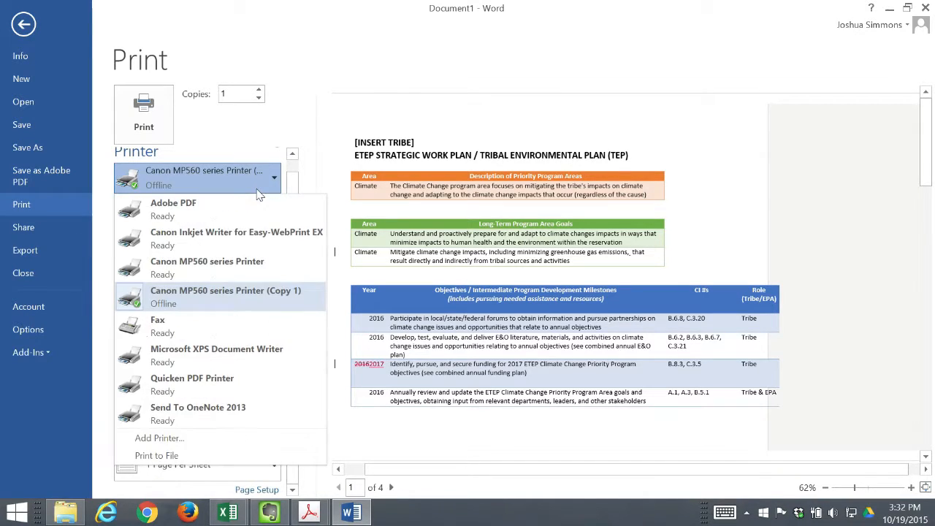
left_click(202, 291)
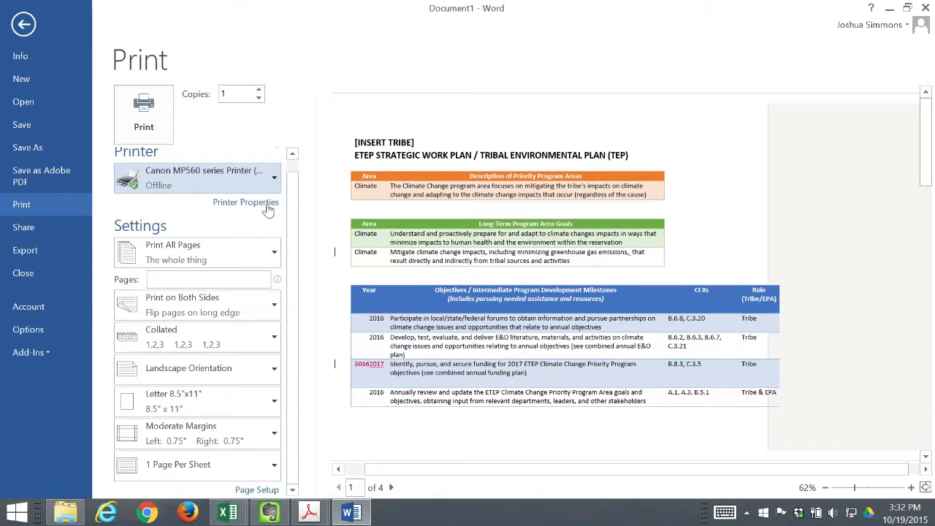
scroll(293, 168, "up", 1)
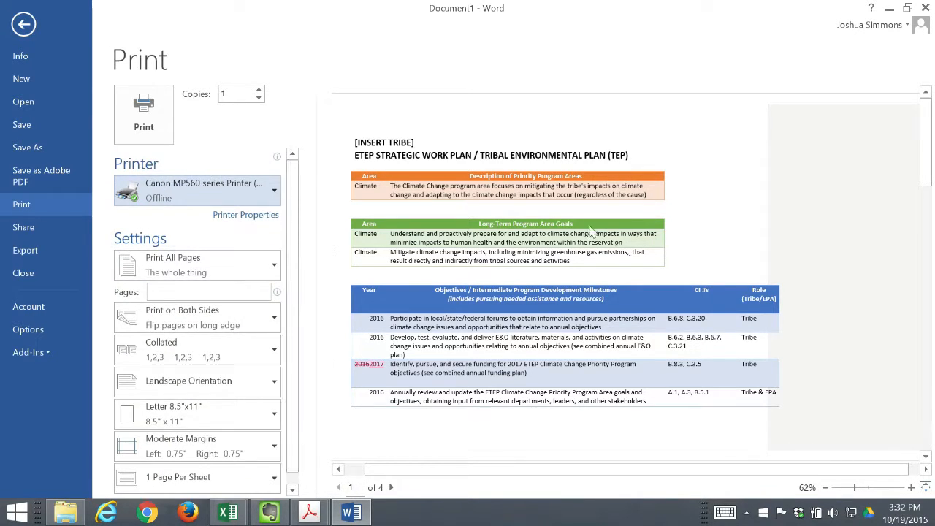
Examine how the tracked changes appear on the previewed pages, zooming out to 42%, and return to the document.
left_click_drag(925, 147, 918, 294)
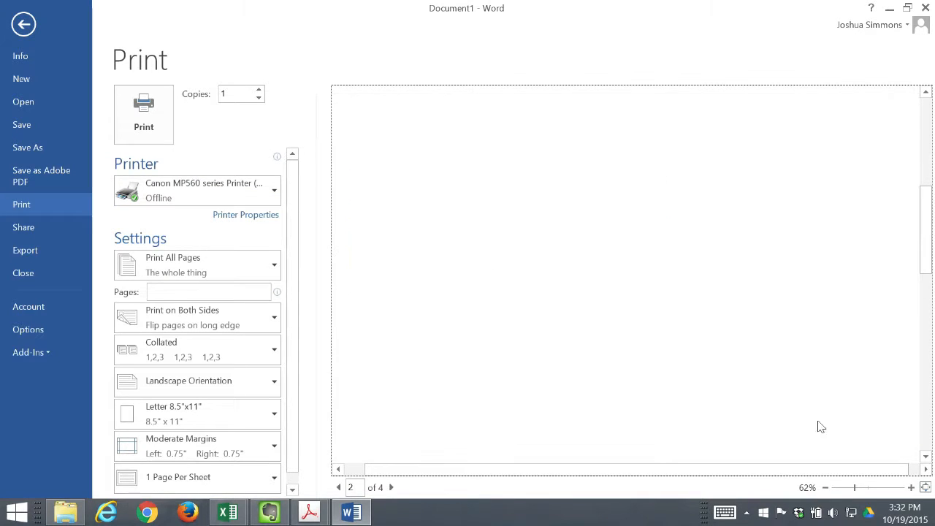
scroll(790, 384, "down", 2)
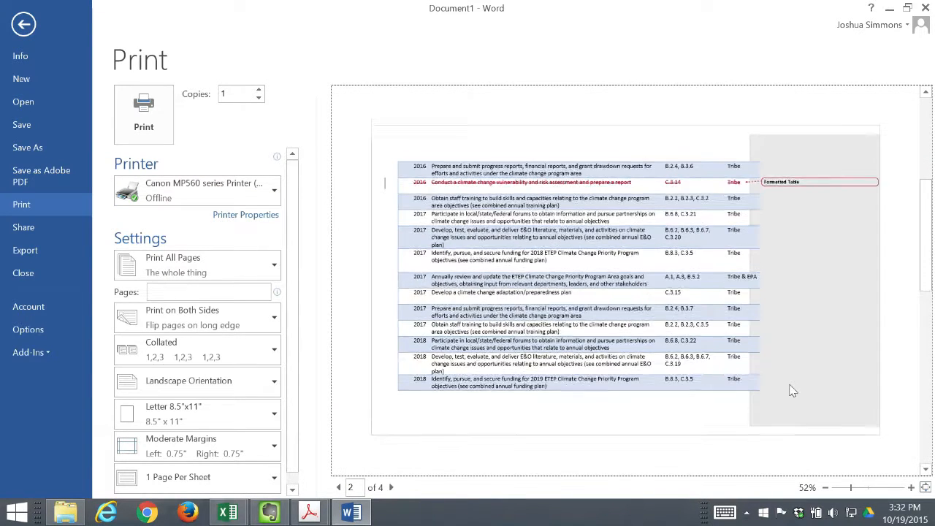
scroll(790, 385, "up", 1)
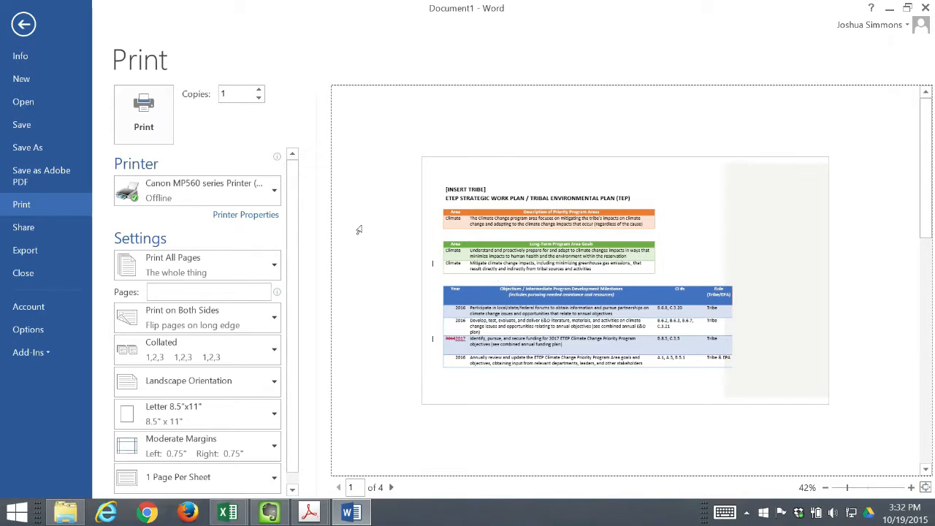
left_click(24, 24)
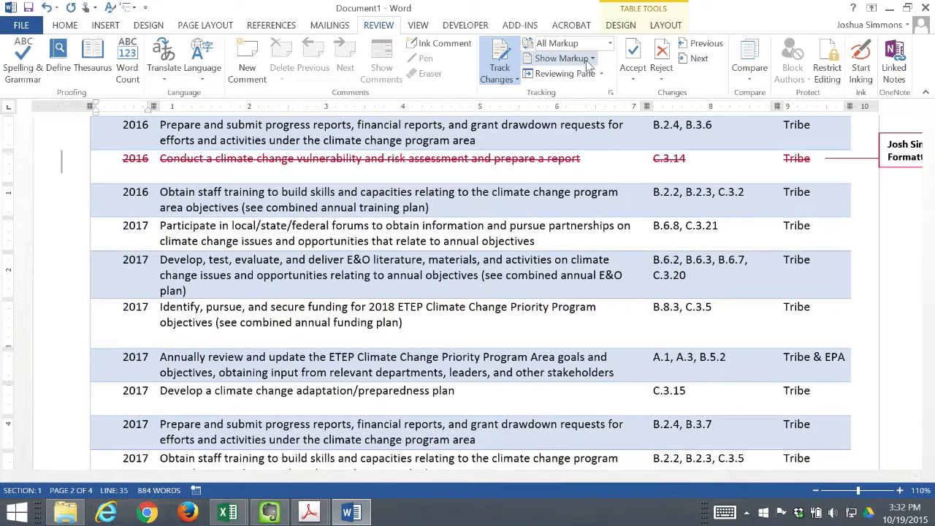
Undo the deletion of the vulnerability assessment row and the year change on the funding objective.
left_click(610, 44)
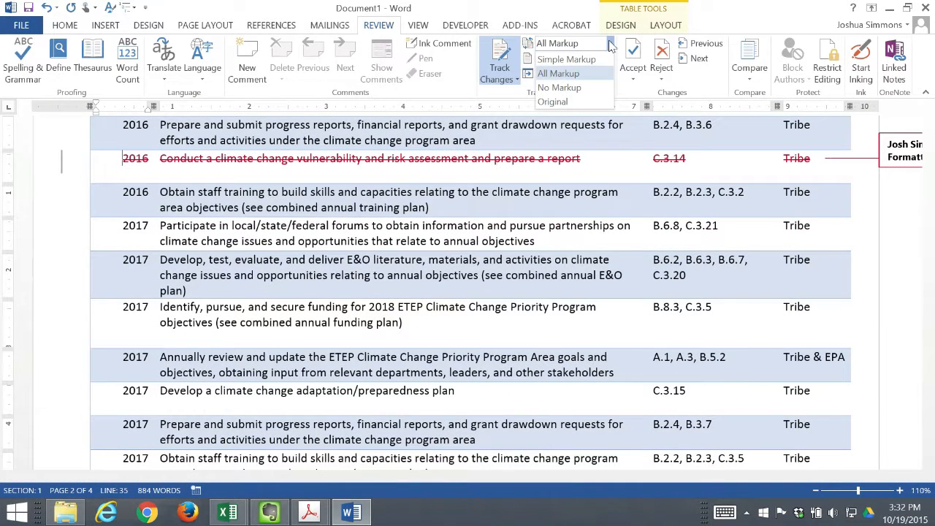
left_click(544, 221)
key("ctrl+z")
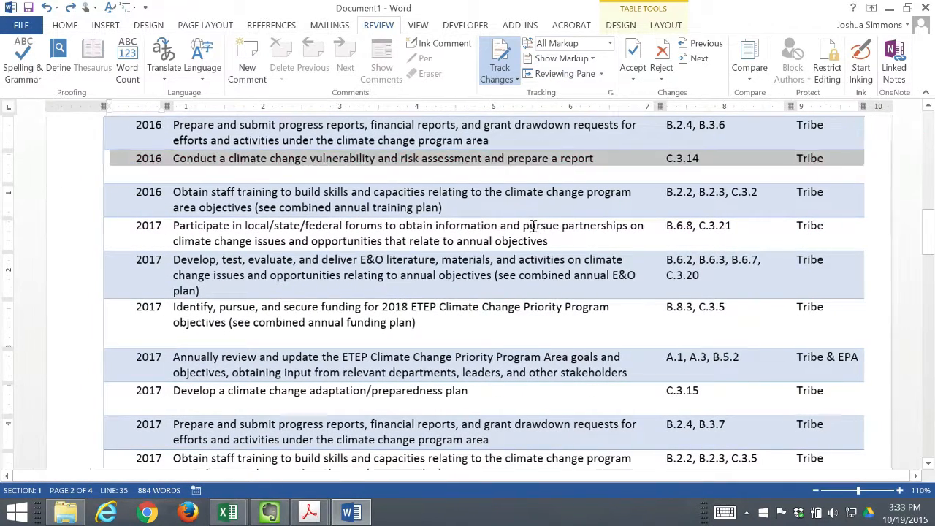
scroll(400, 242, "up", 3)
scroll(399, 241, "up", 8)
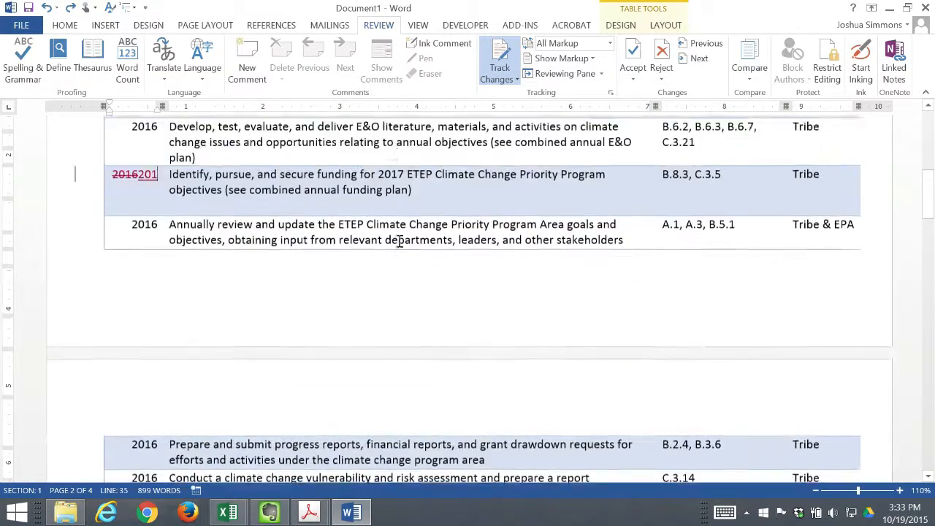
key("ctrl+z")
key("ctrl+z")
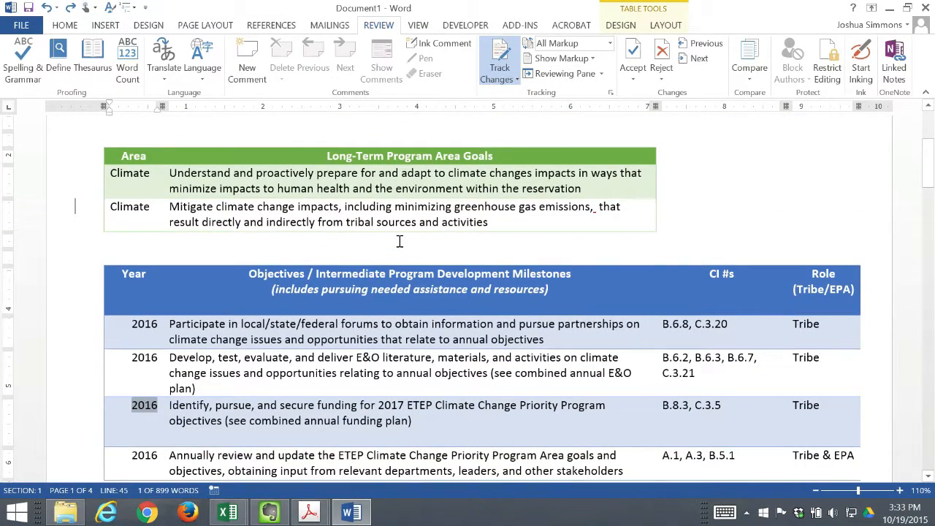
Reopen the print preview and examine all four pages at 62% zoom, from the title page to the last table and back.
scroll(400, 241, "up", 5)
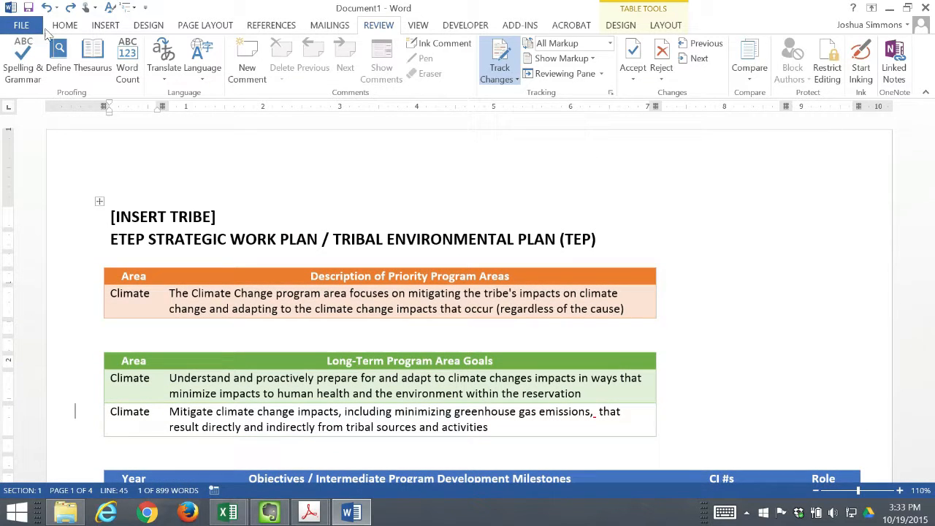
left_click(21, 25)
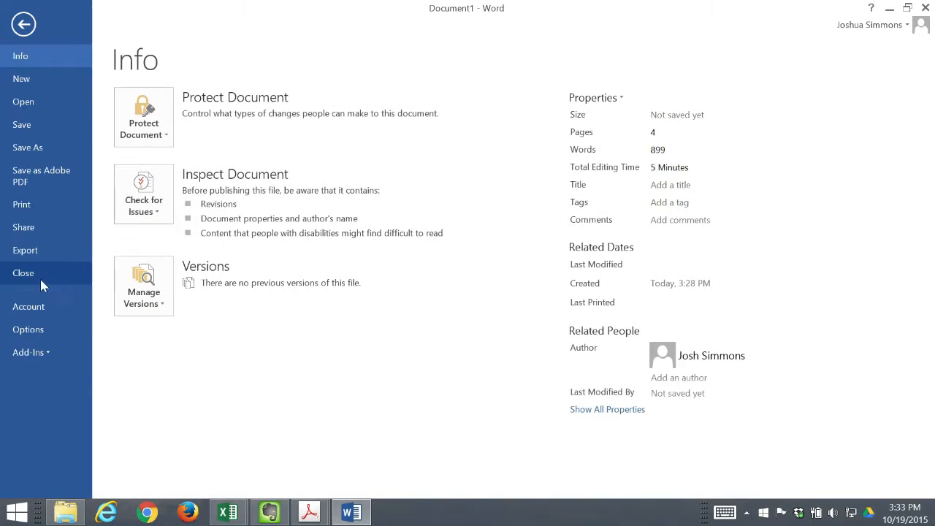
left_click(42, 205)
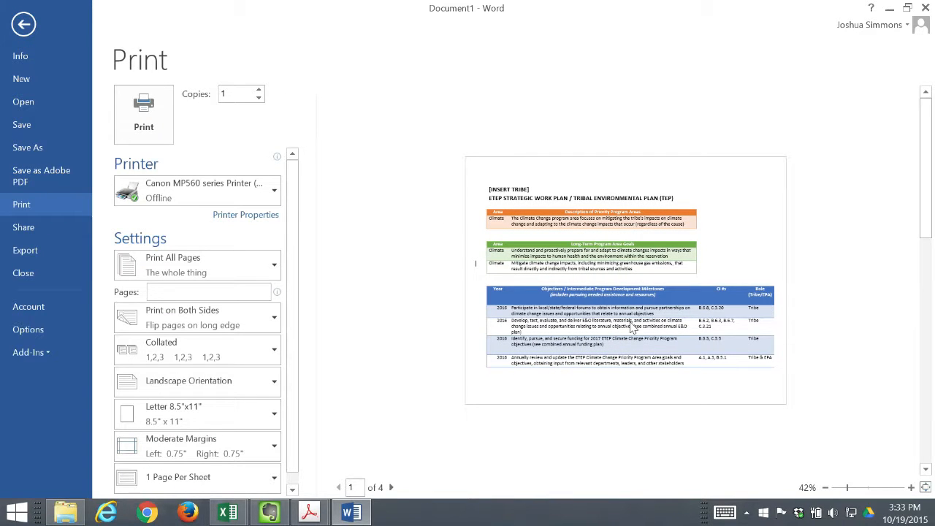
scroll(567, 294, "up", 2)
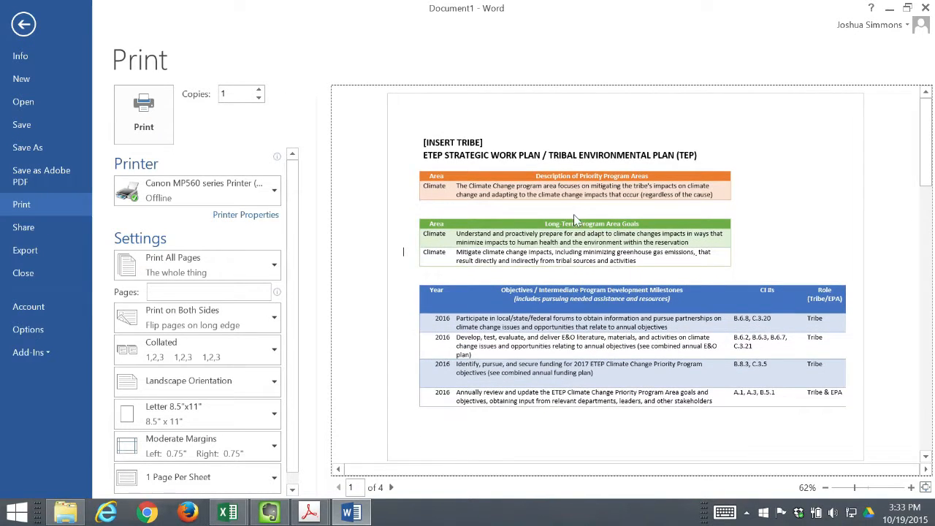
scroll(550, 285, "down", 4)
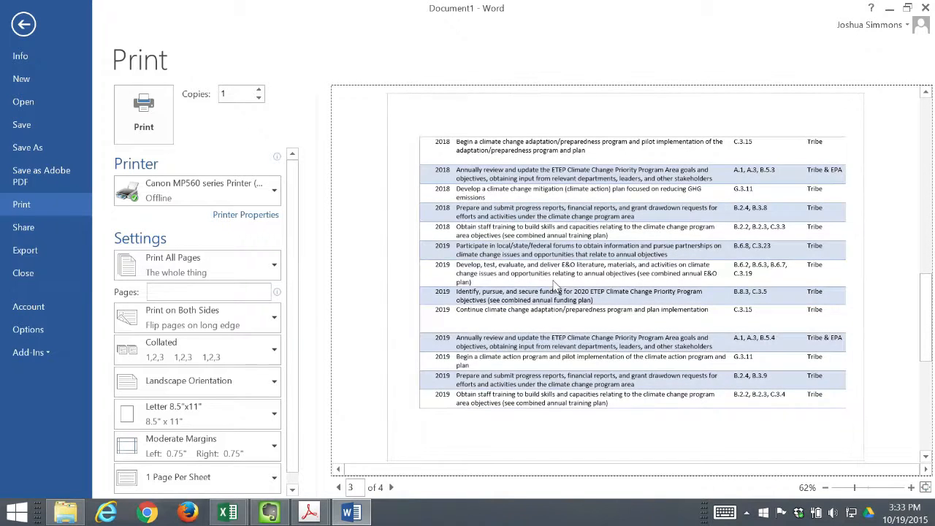
scroll(553, 285, "down", 2)
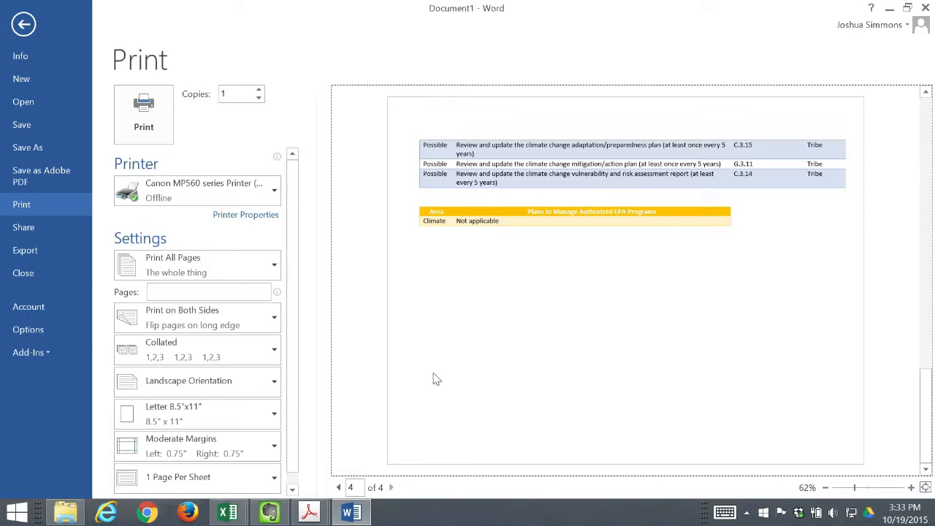
scroll(584, 358, "up", 6)
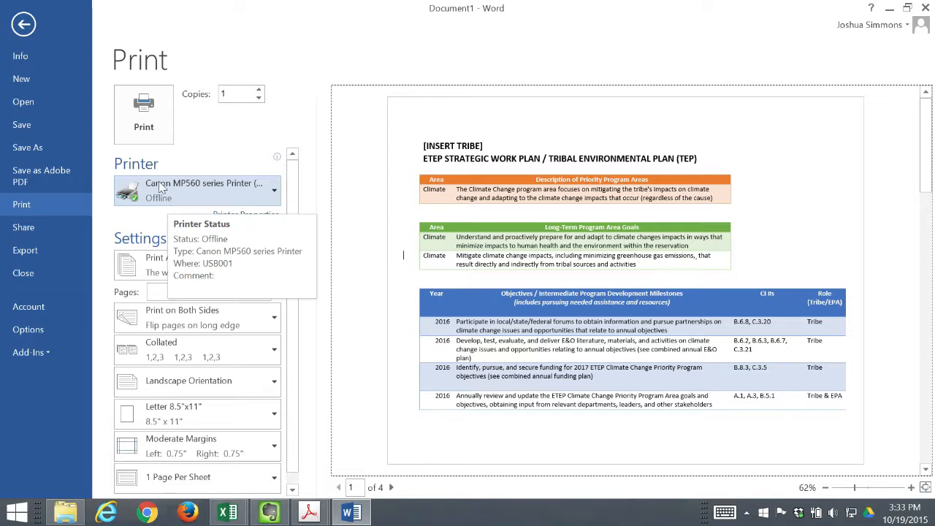
Cancel closing the unsaved document and open its Save As locations.
left_click(929, 8)
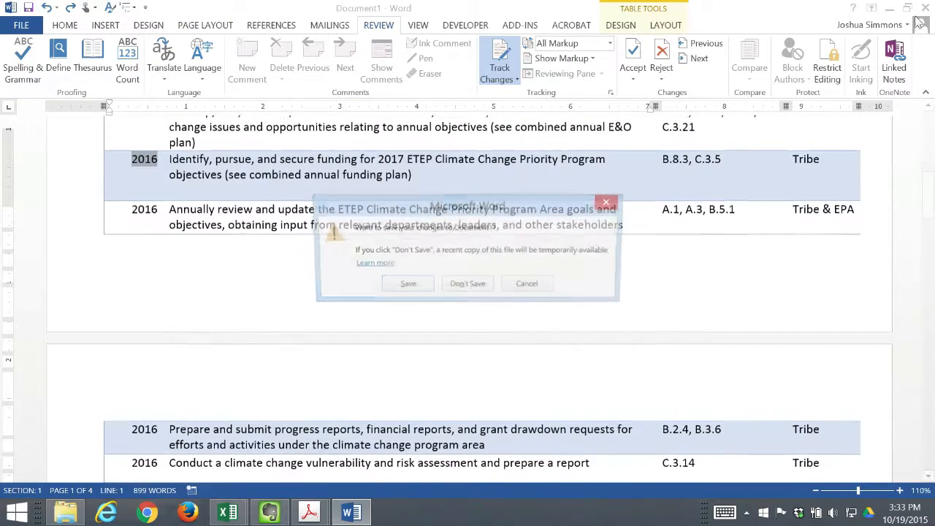
left_click(529, 286)
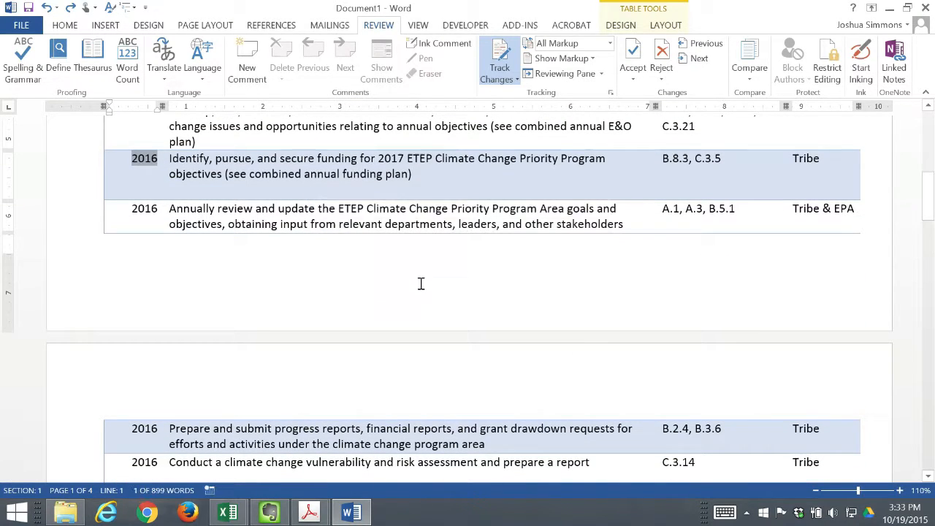
left_click(12, 28)
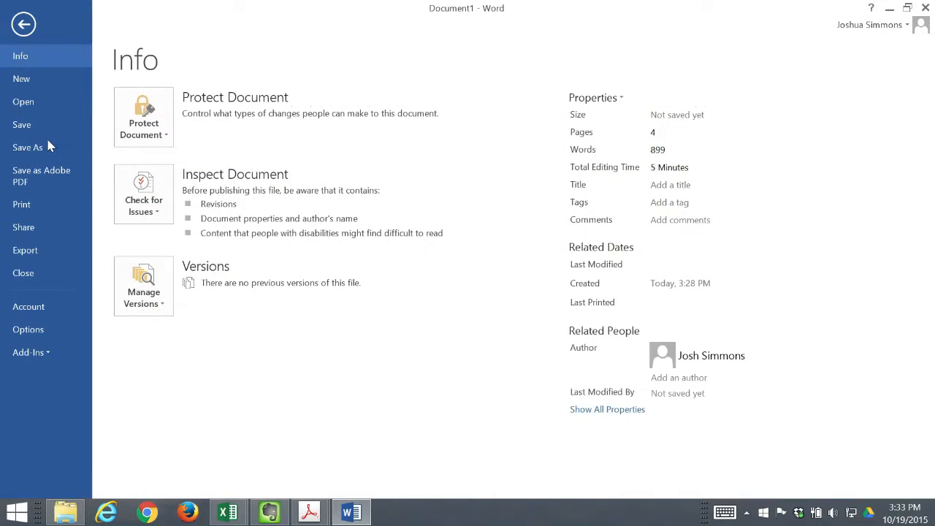
left_click(46, 147)
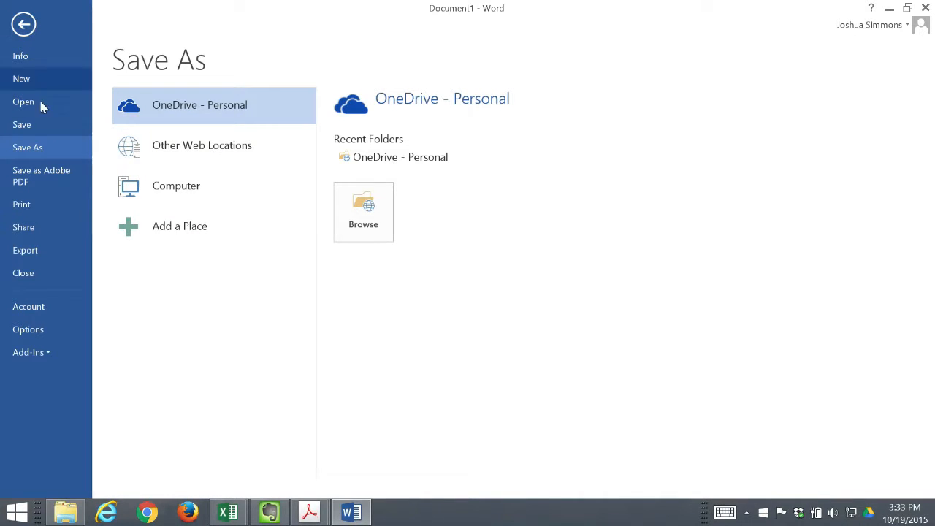
Save the document as "ETEP Strategic Work Plan - Climate Change.docx" in the personal SkyDrive folder and close it.
left_click(360, 211)
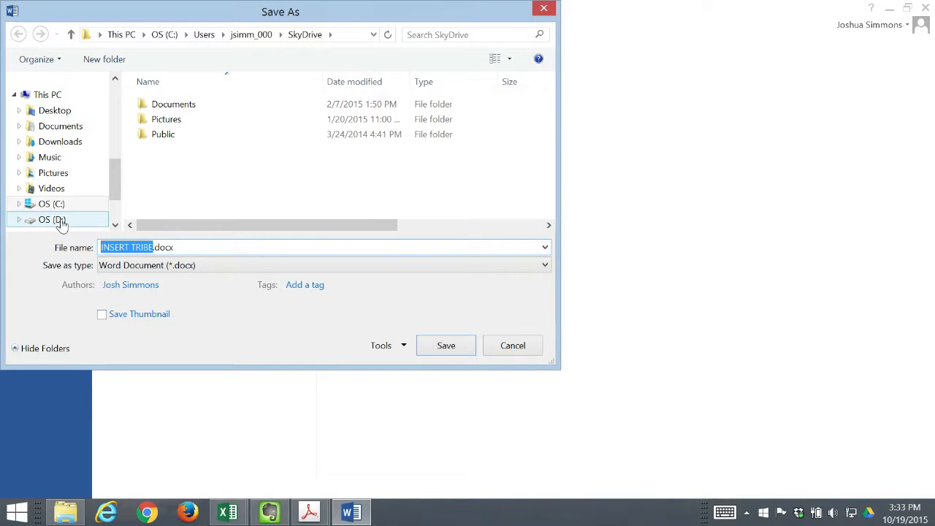
type("C")
type("E")
type("TEP")
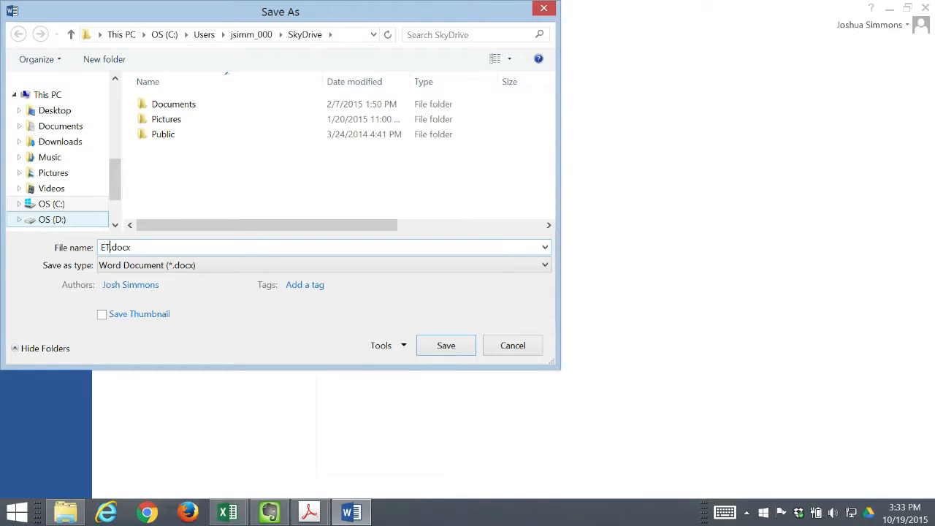
type(" Strat")
type("egic Work Plan")
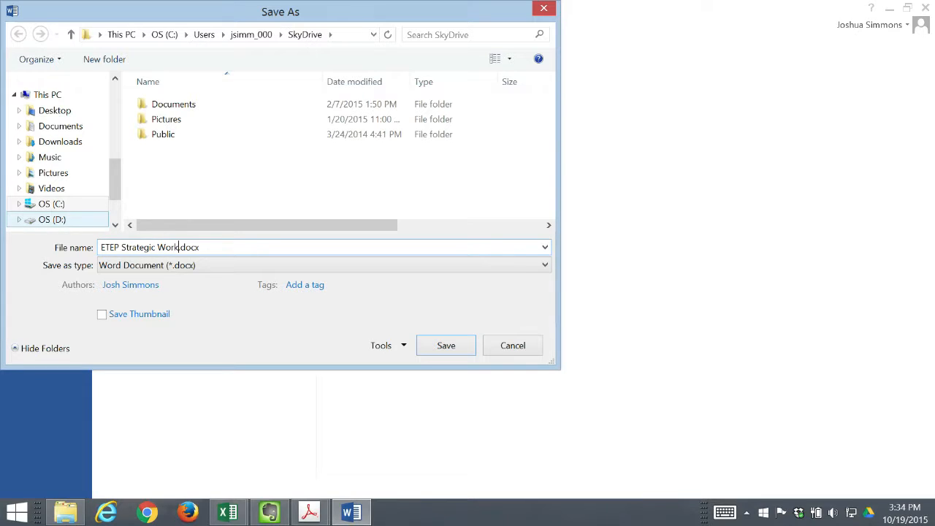
type(" - Climat")
type("ange")
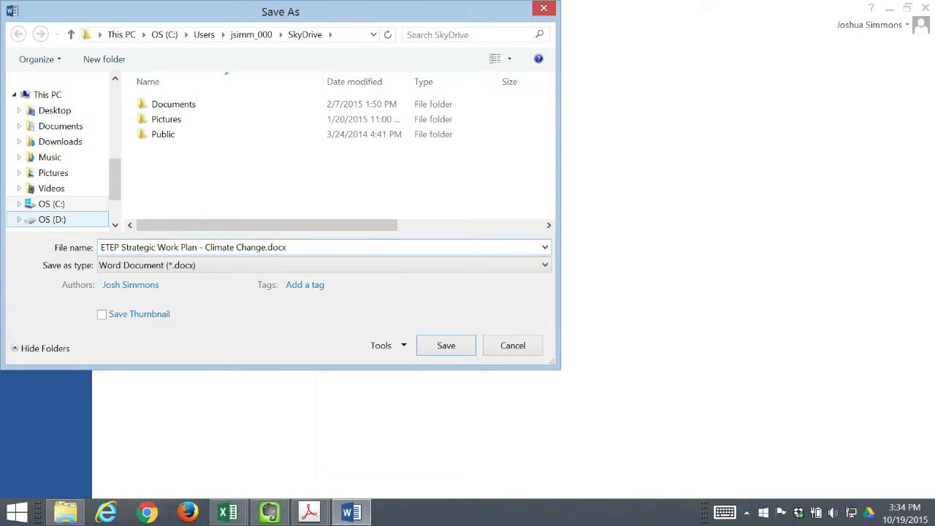
left_click(446, 345)
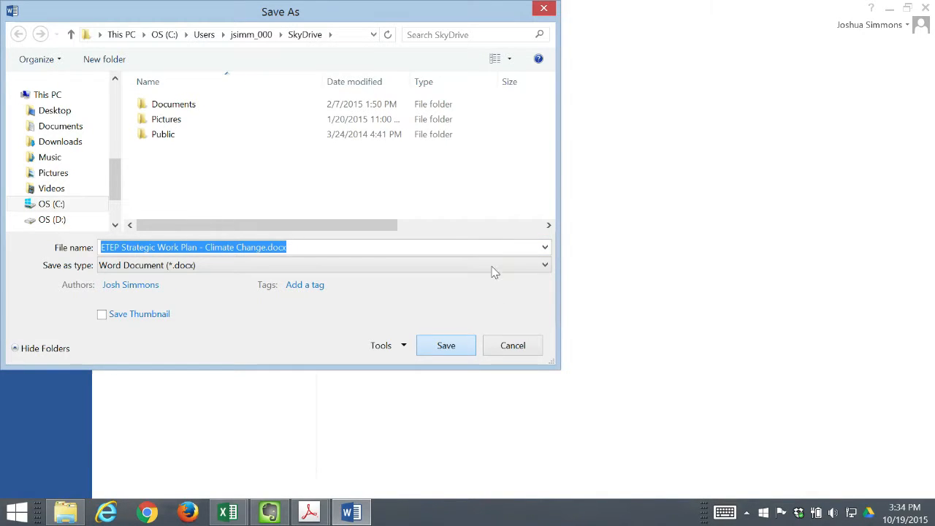
left_click(472, 352)
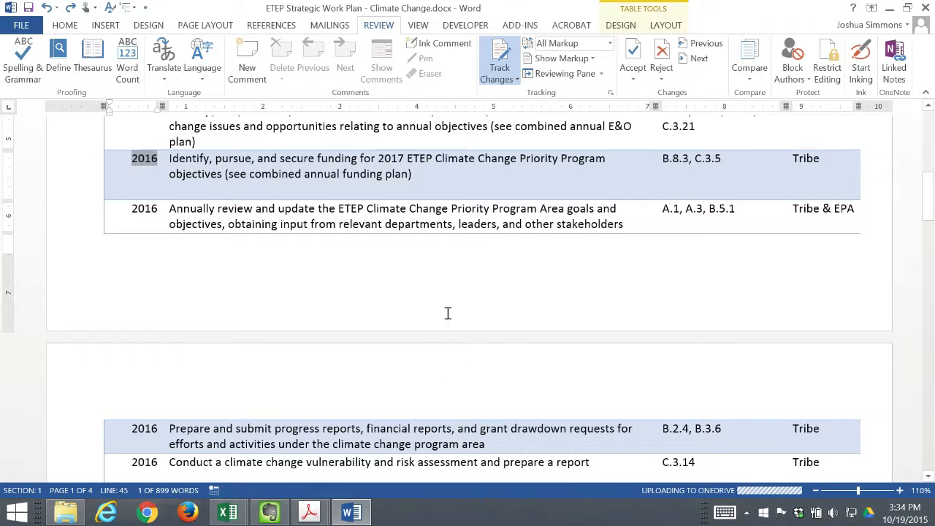
scroll(637, 298, "up", 6)
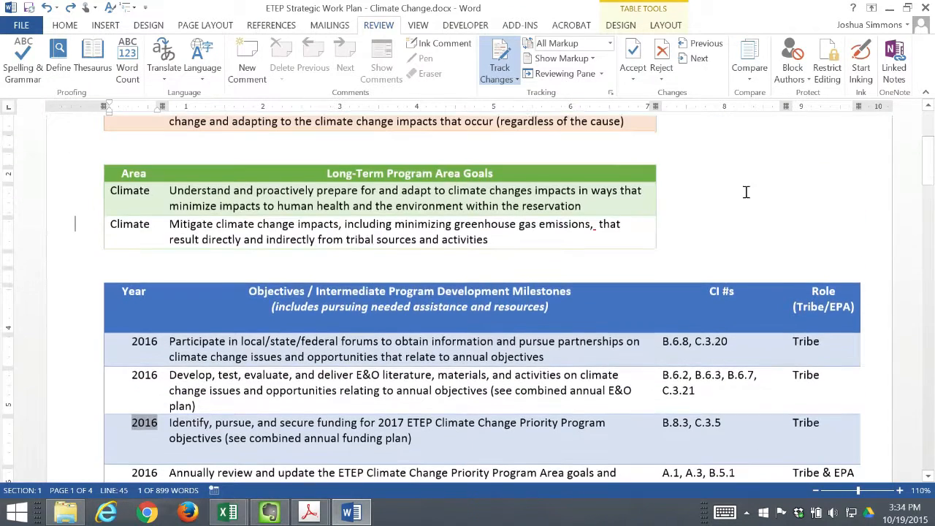
left_click(925, 8)
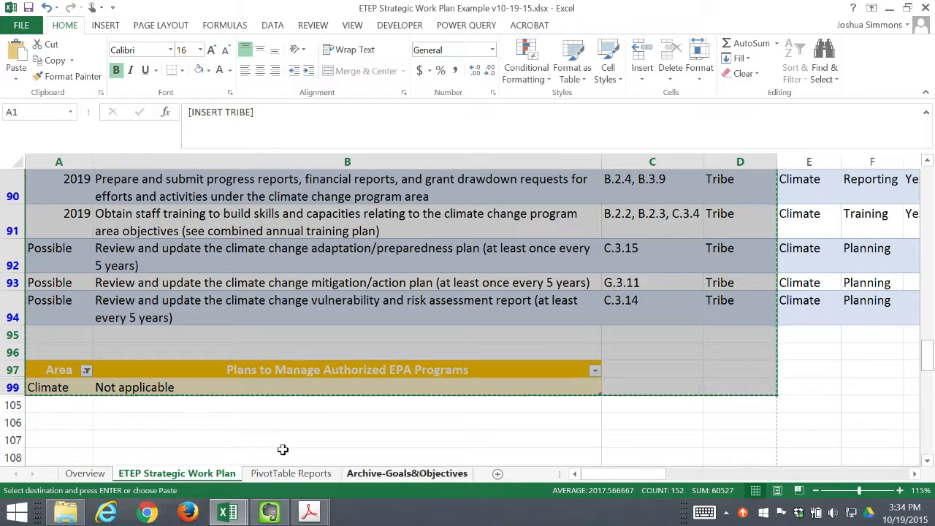
Set the height of the Climate rows 11, 21 and 22 in the program description and long-term goals tables to 45.
scroll(170, 388, "up", 2)
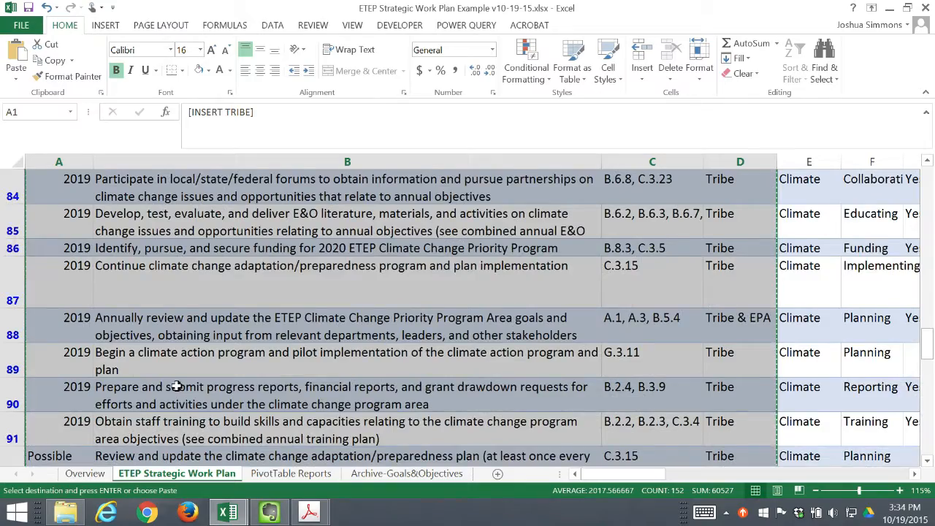
scroll(177, 387, "up", 2)
scroll(177, 387, "up", 7)
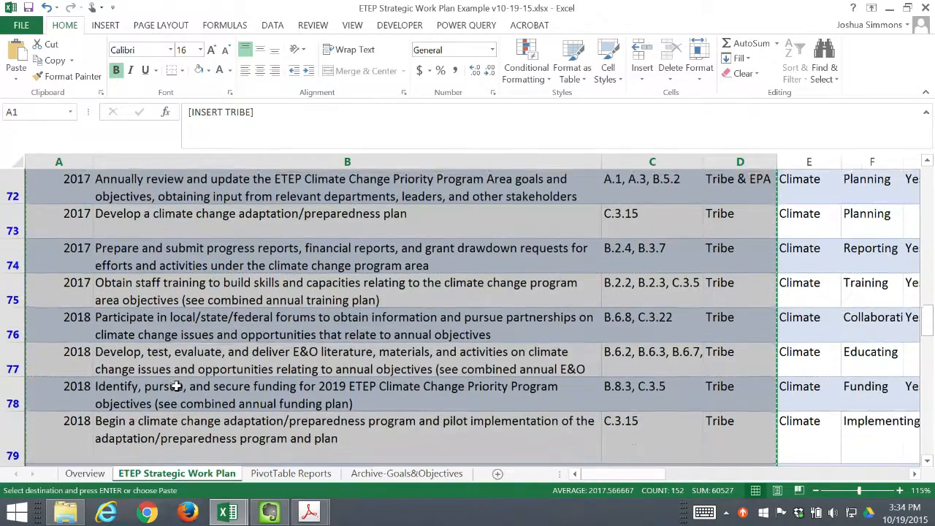
scroll(179, 386, "up", 1)
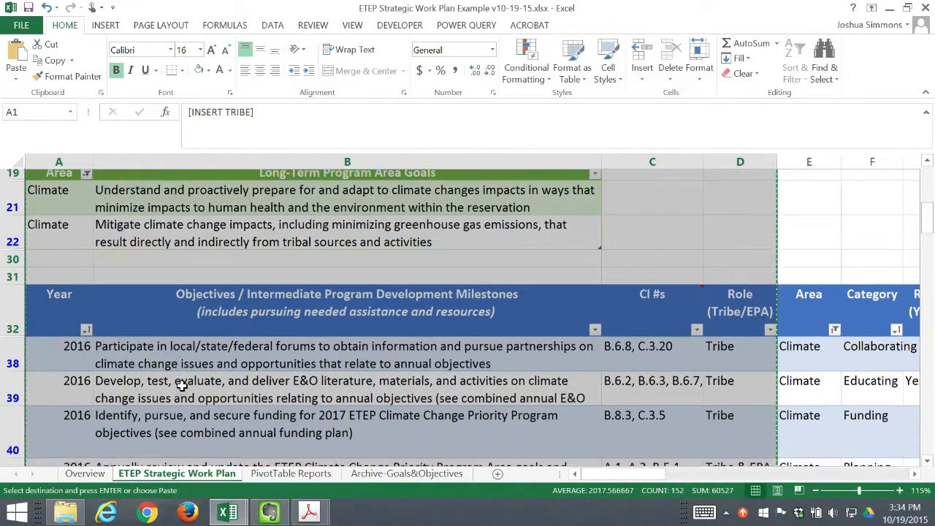
scroll(182, 387, "down", 1)
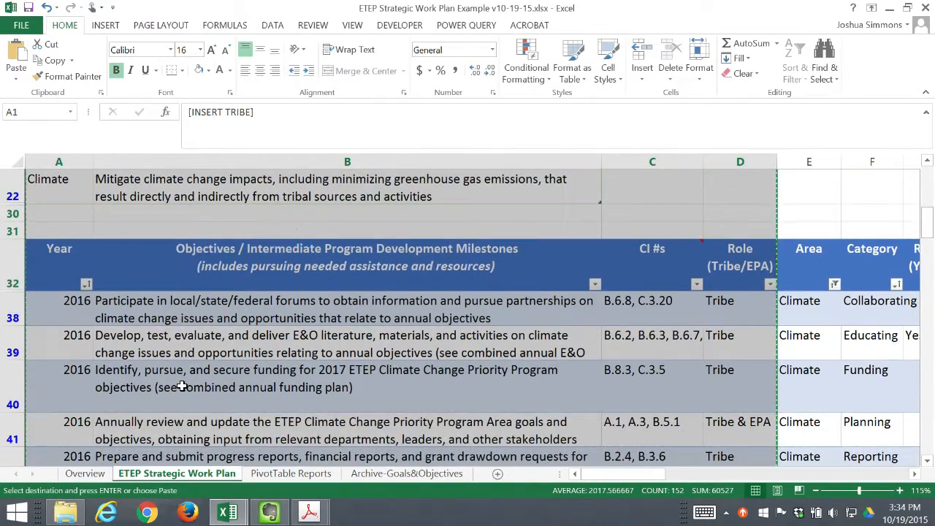
left_click(10, 306)
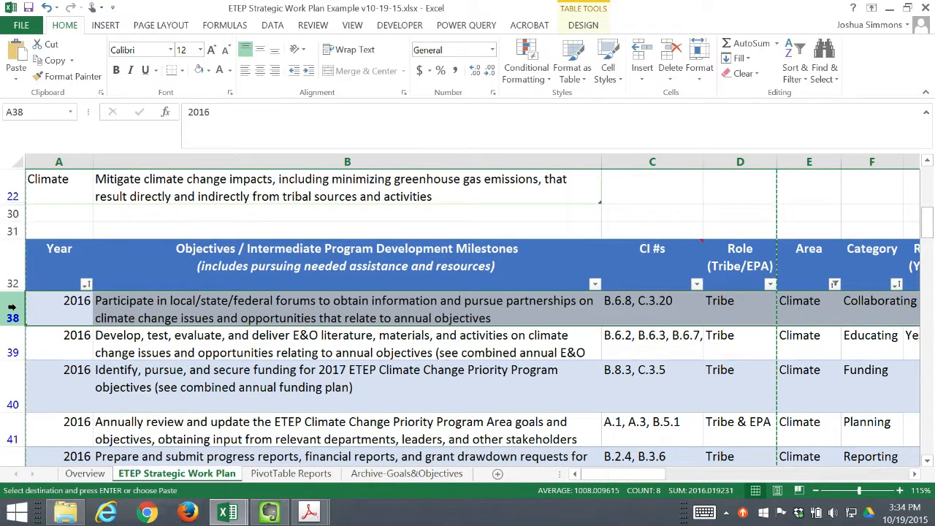
scroll(18, 314, "down", 1)
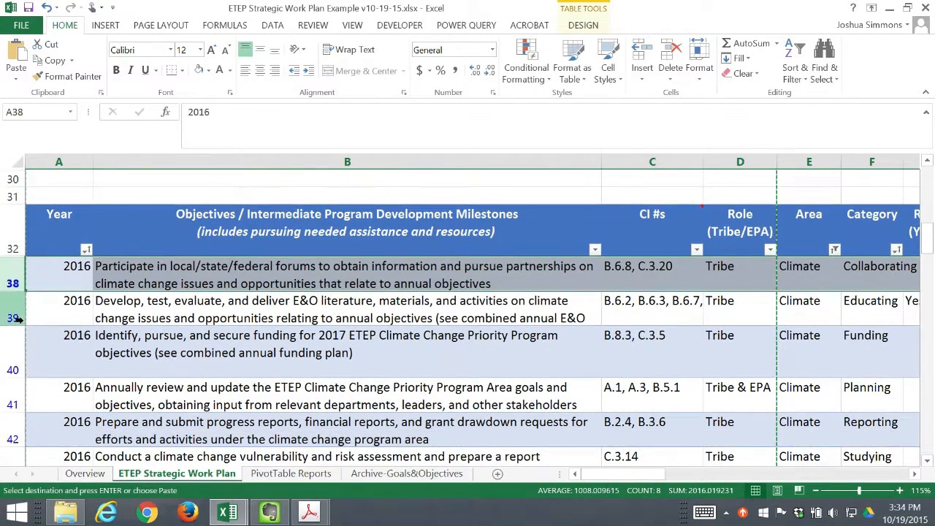
scroll(17, 319, "up", 4)
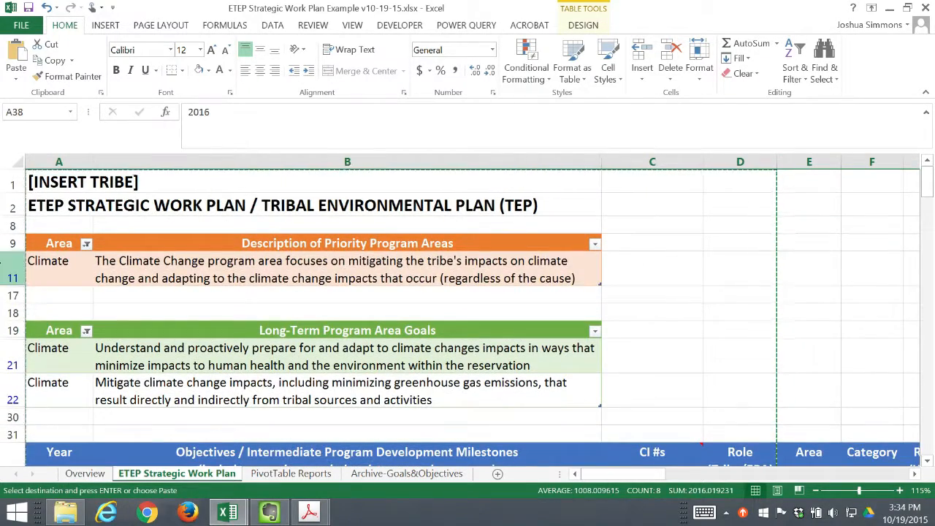
left_click(4, 272)
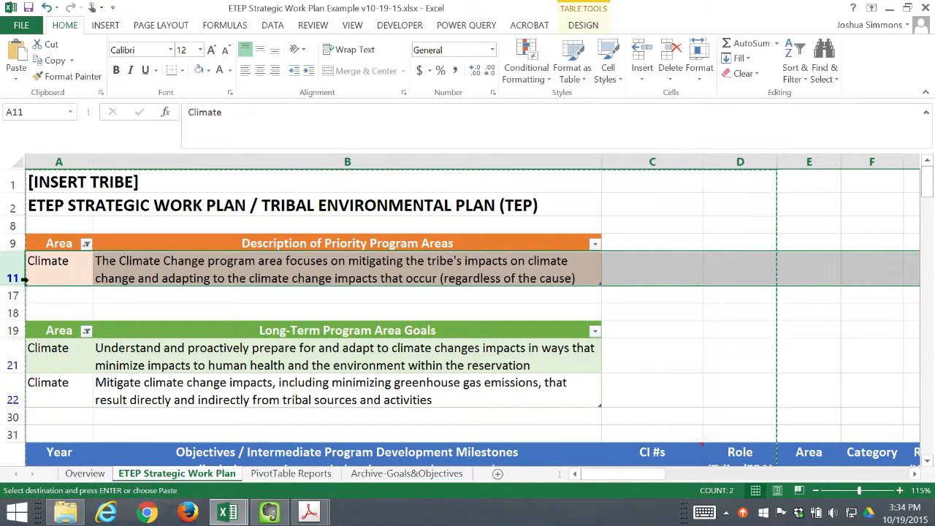
left_click(4, 353, "ctrl")
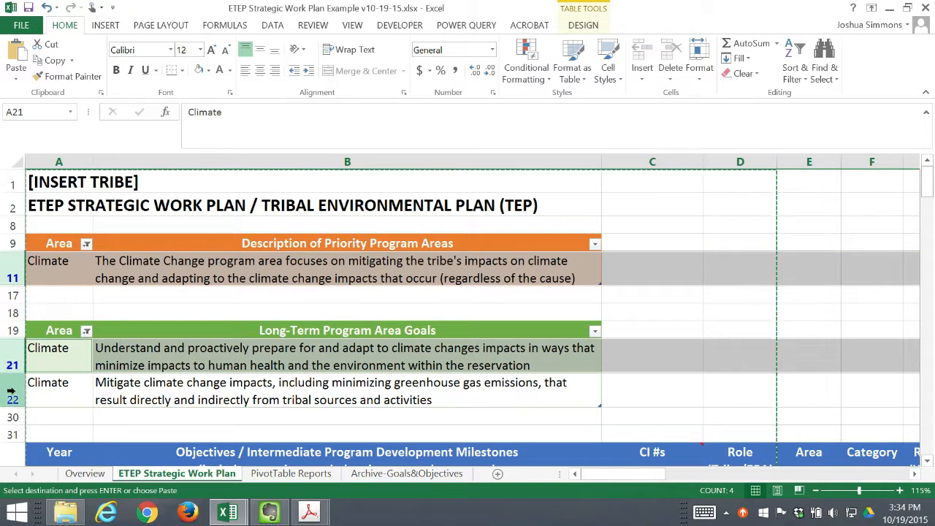
left_click(11, 392, "ctrl")
right_click(20, 389)
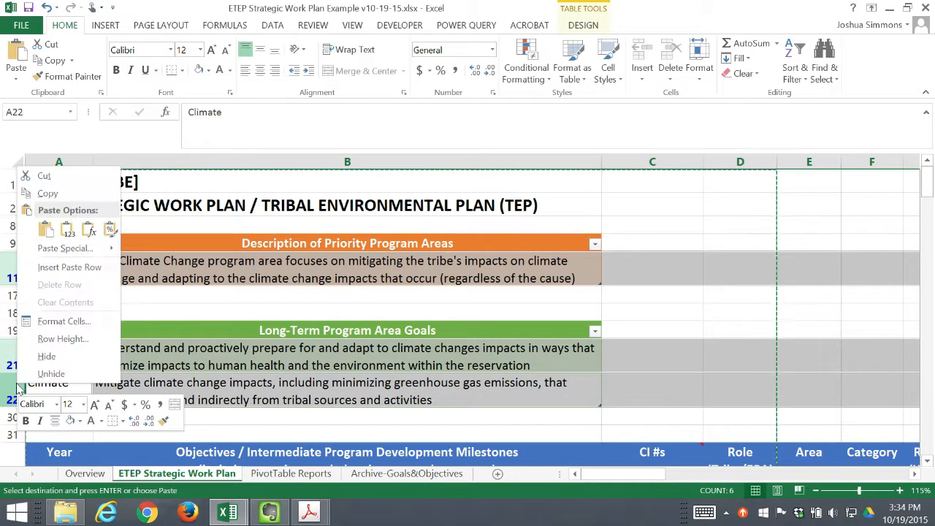
left_click(59, 338)
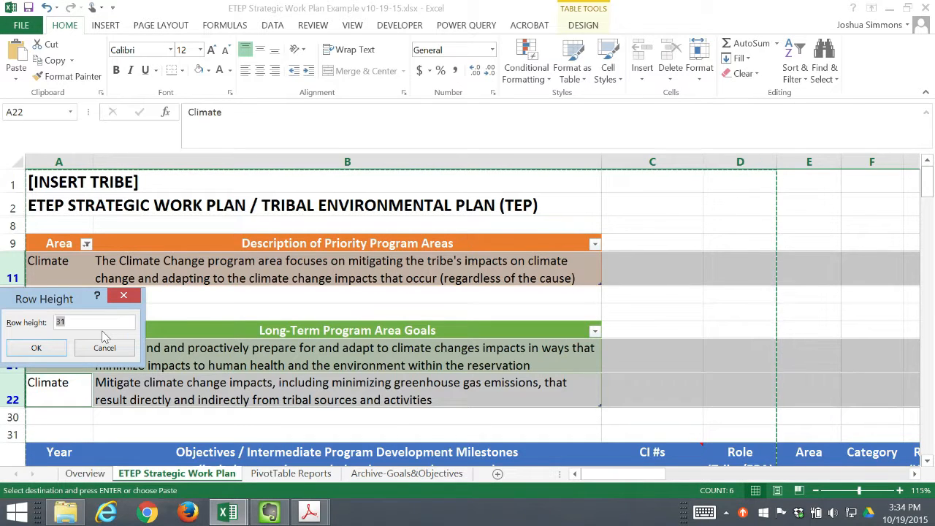
type("45")
key("Return")
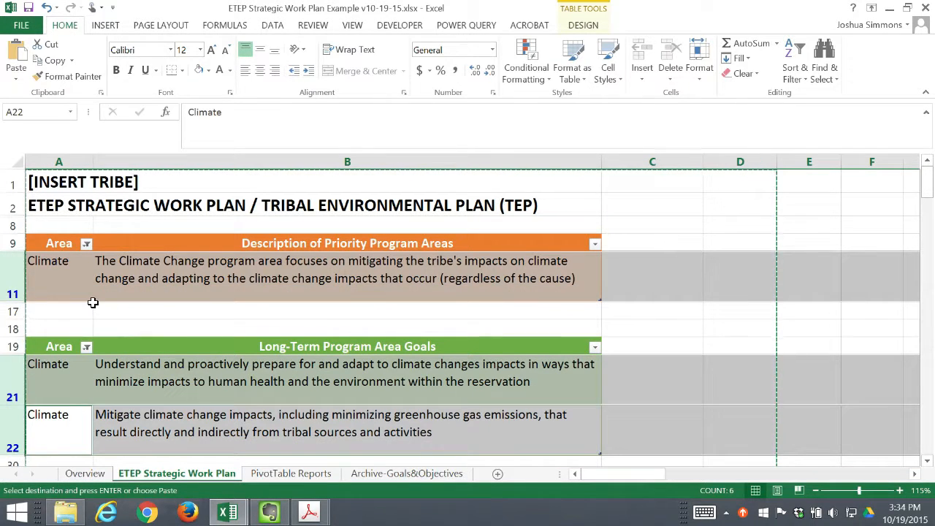
Set the row height of all objectives in the milestones table, rows 38 through 94, to 45.
scroll(92, 302, "down", 2)
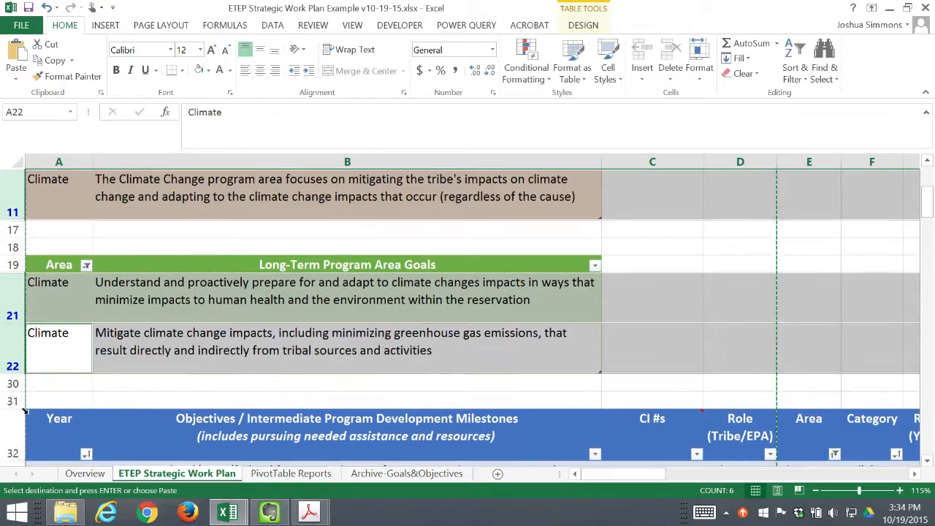
scroll(24, 410, "down", 2)
left_click(7, 378)
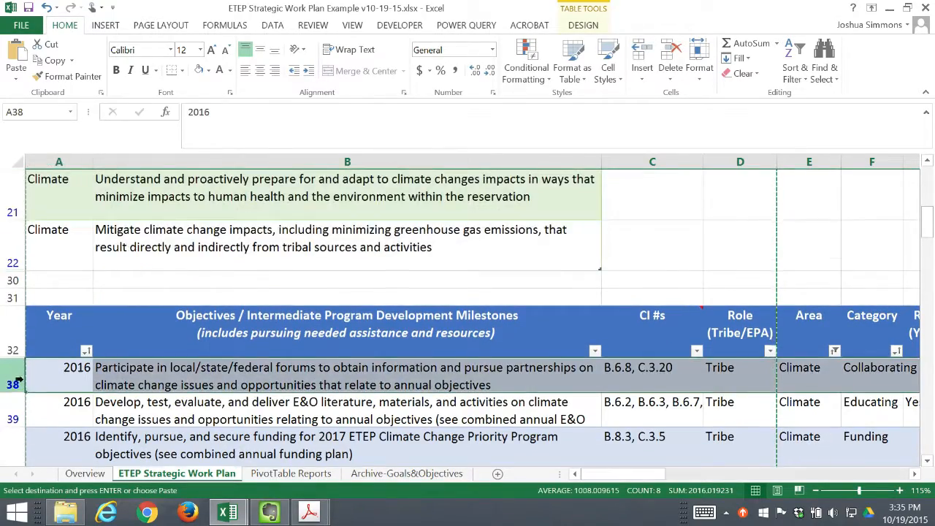
scroll(19, 386, "down", 7)
scroll(16, 393, "down", 5)
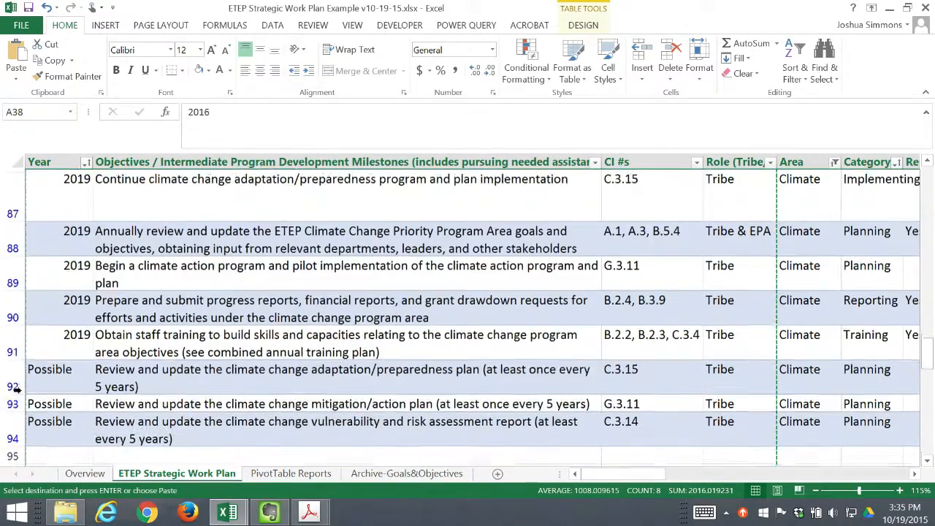
left_click(7, 213, "shift")
right_click(9, 214)
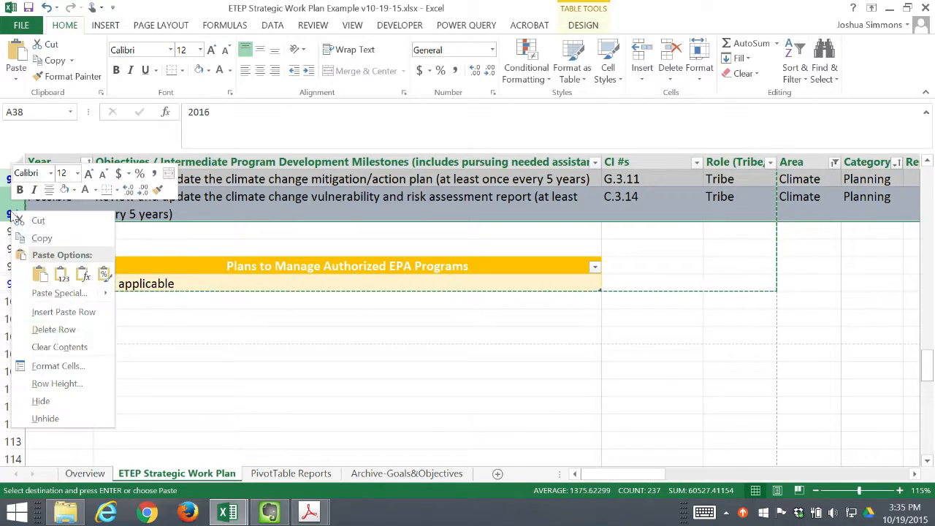
left_click(74, 384)
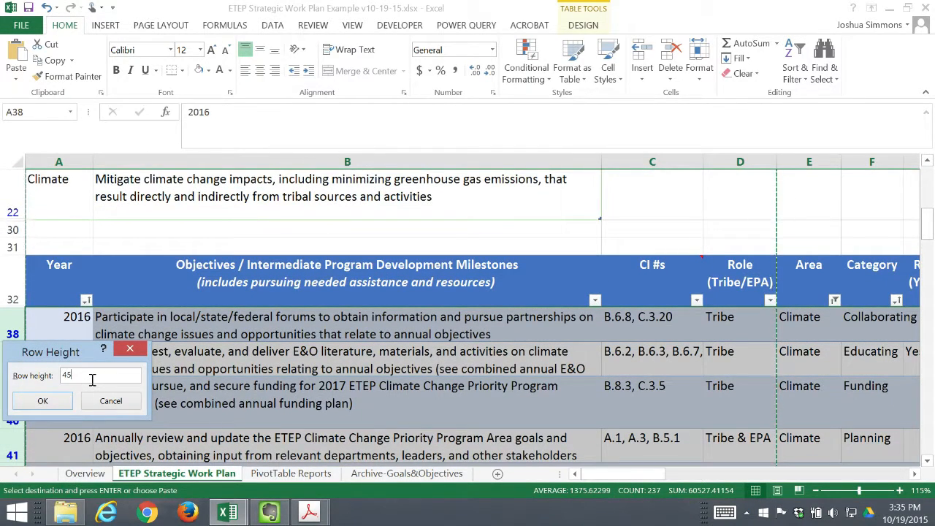
key("Return")
Set the height of the Climate row 99 in the Plans to Manage Authorized EPA Programs table to 45.
scroll(91, 387, "down", 12)
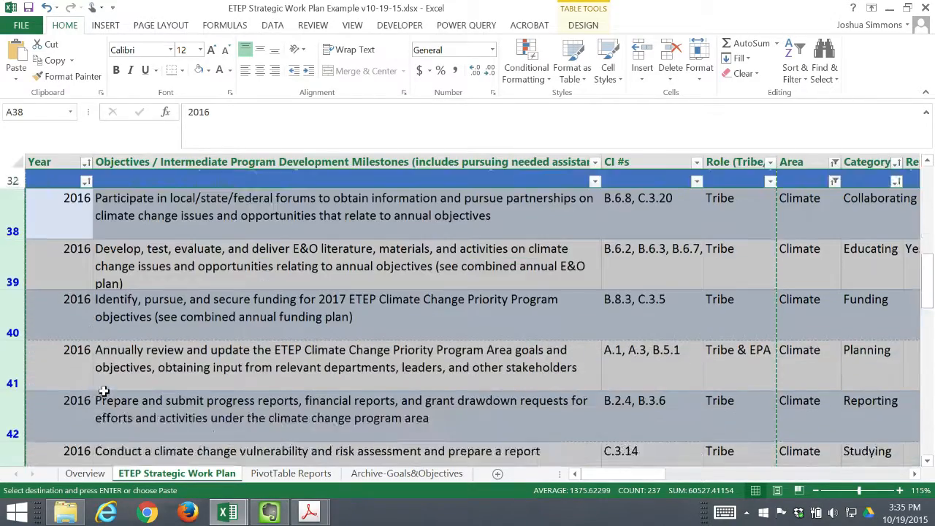
scroll(112, 397, "down", 5)
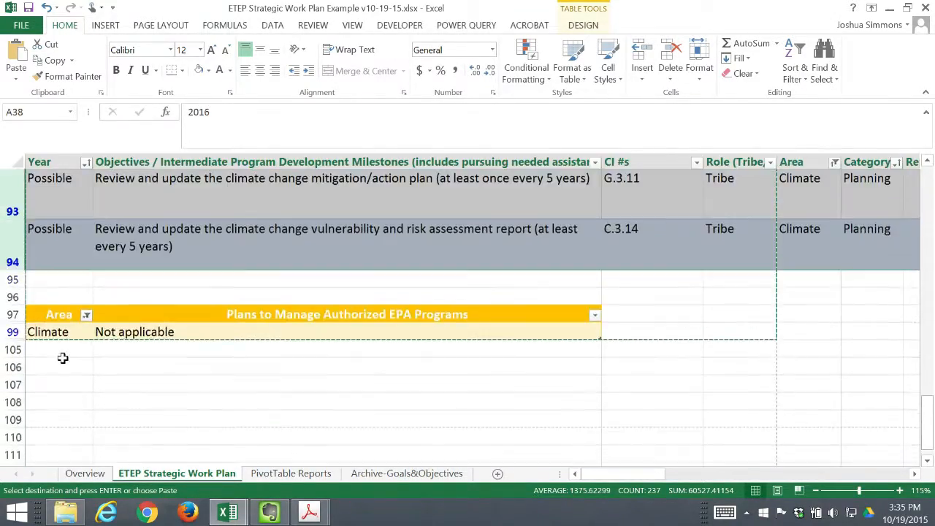
left_click(13, 332)
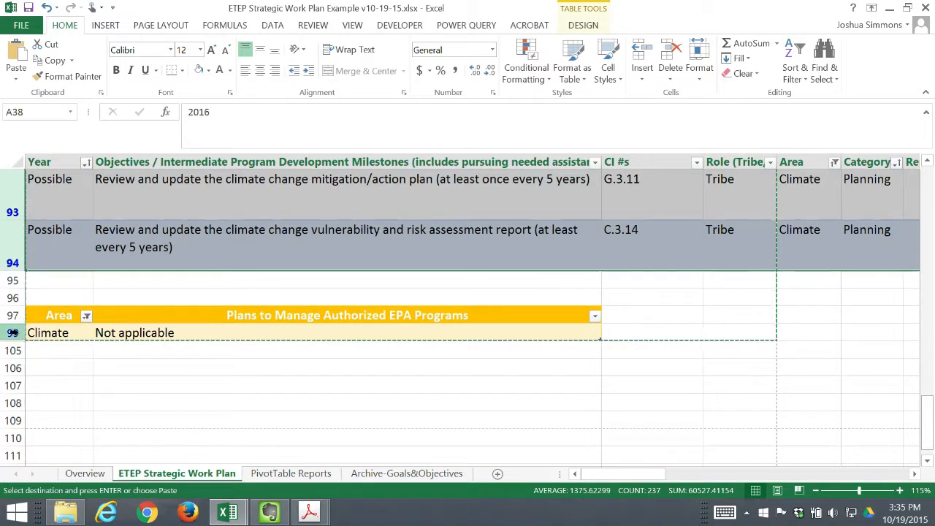
right_click(15, 334)
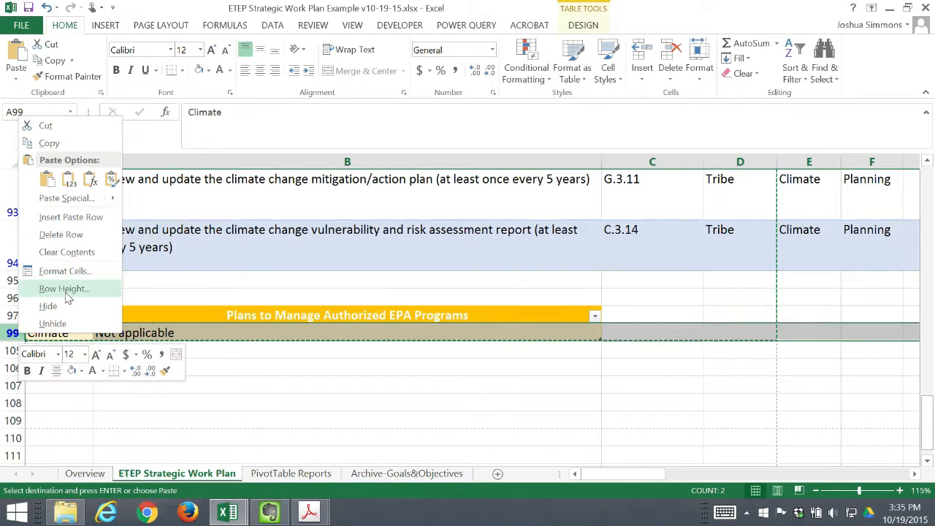
left_click(65, 288)
type("45")
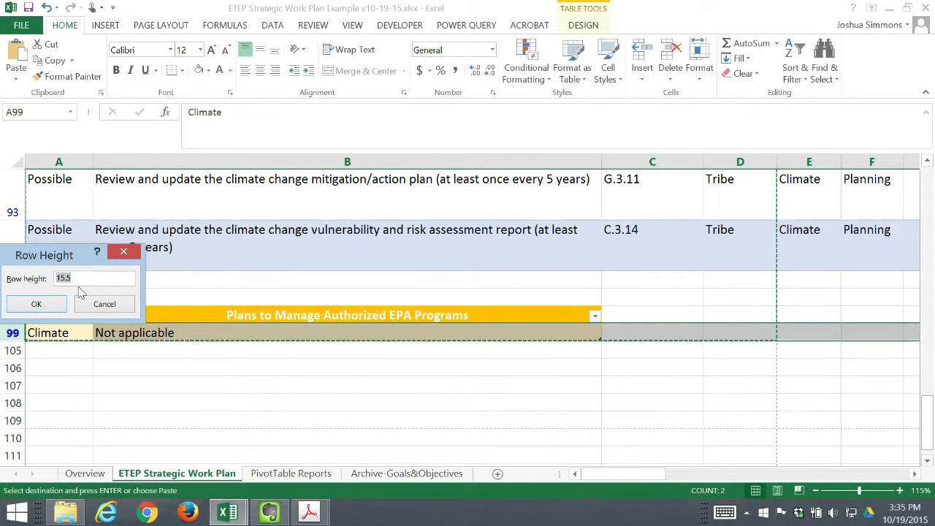
key("Return")
left_click(148, 335)
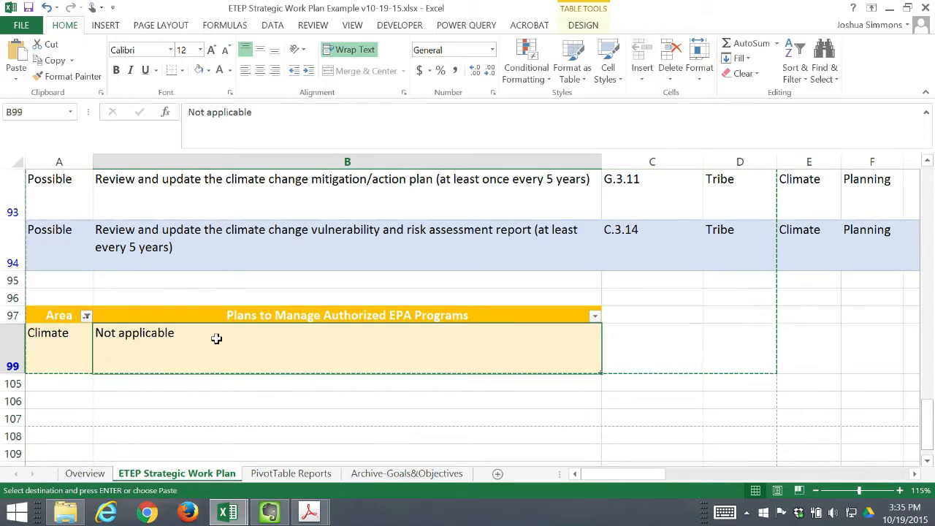
Select the work plan range A1:D99 and set the print options to print only the current selection.
left_click(713, 357)
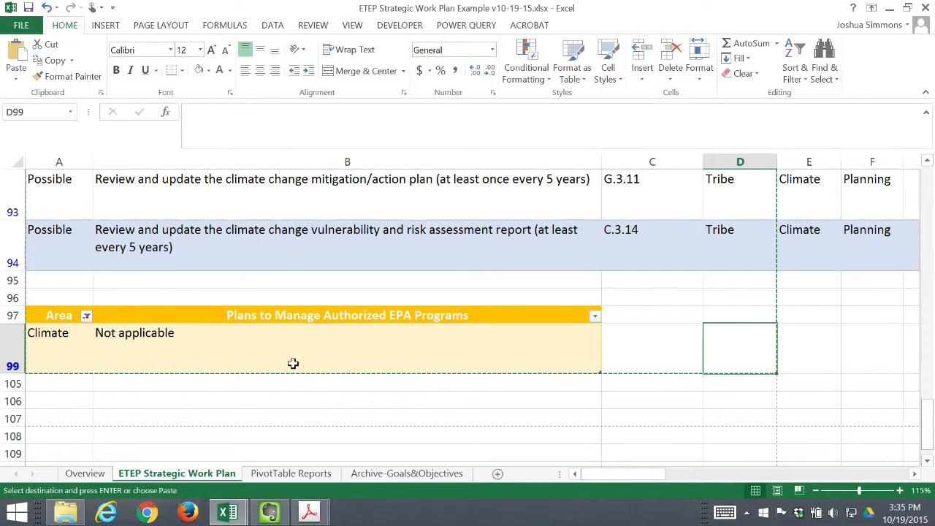
scroll(298, 351, "up", 15)
scroll(150, 290, "up", 10)
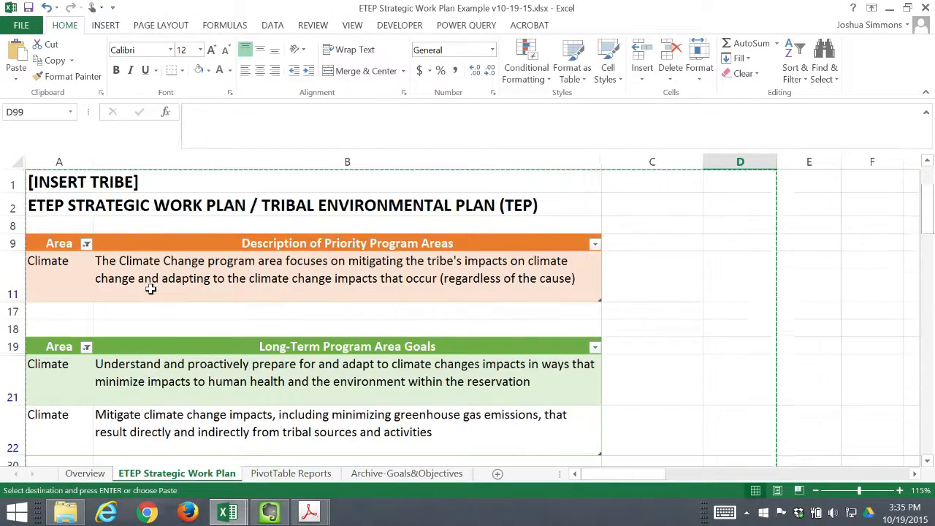
left_click_drag(42, 180, 36, 183)
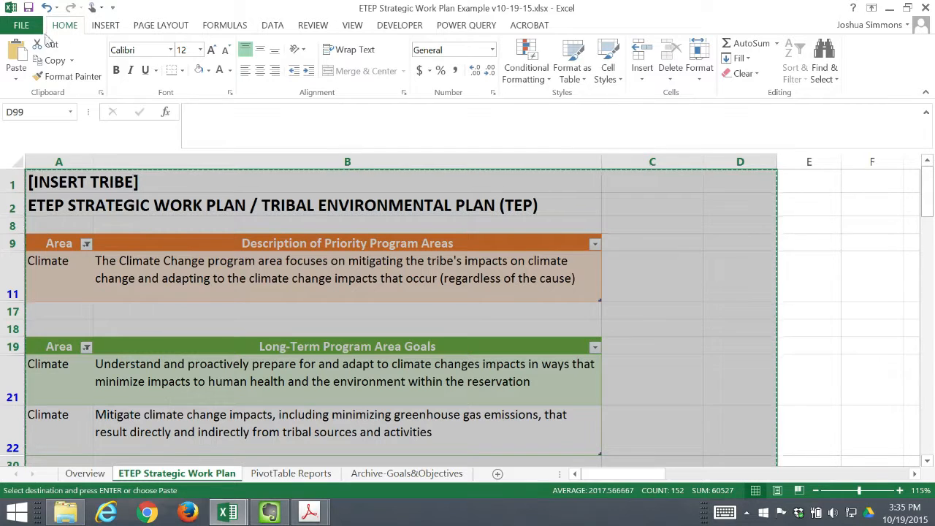
left_click(21, 25)
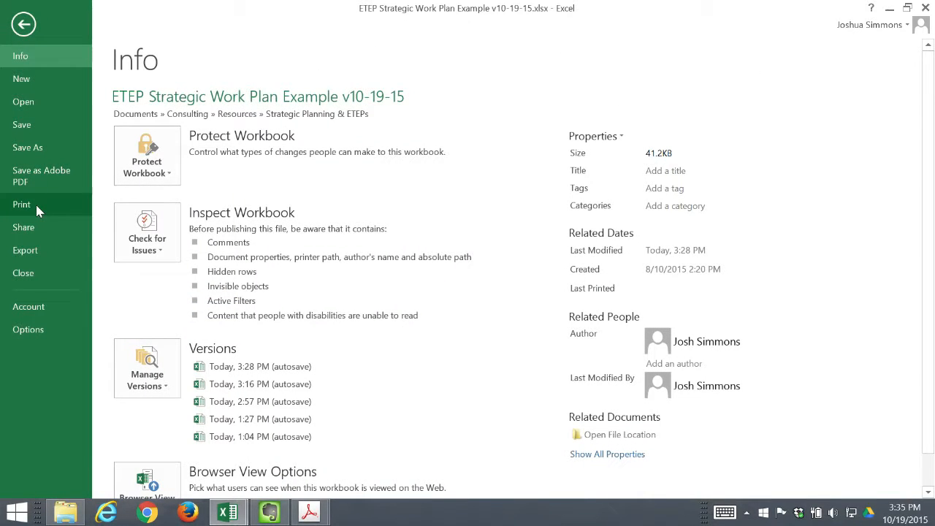
left_click(28, 26)
left_click(22, 26)
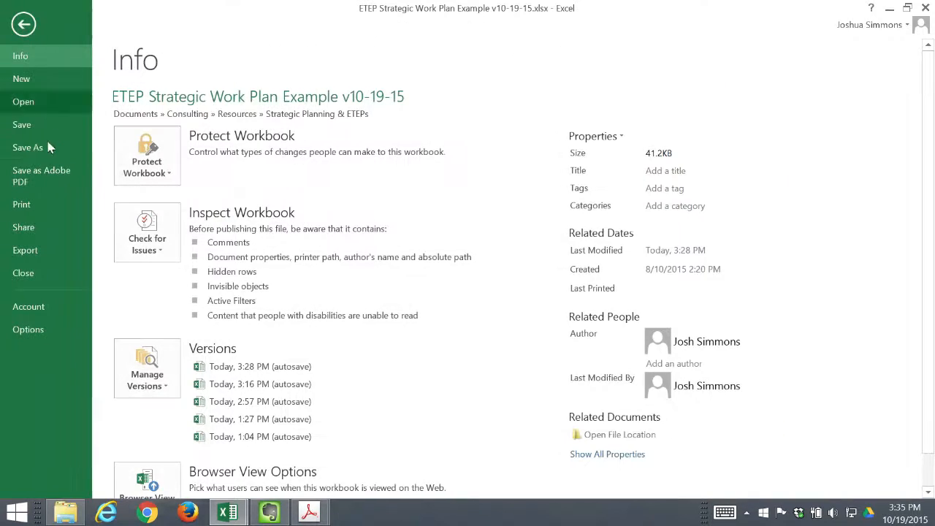
left_click(32, 205)
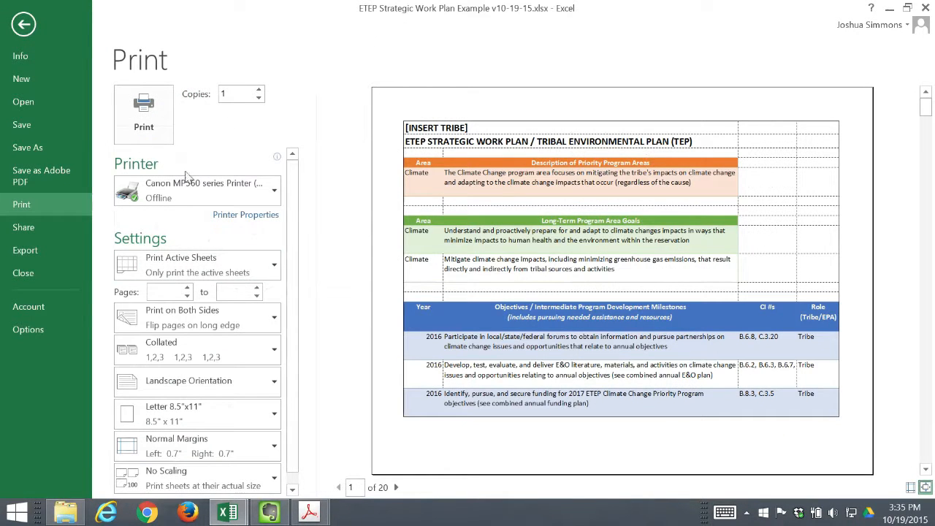
left_click(229, 259)
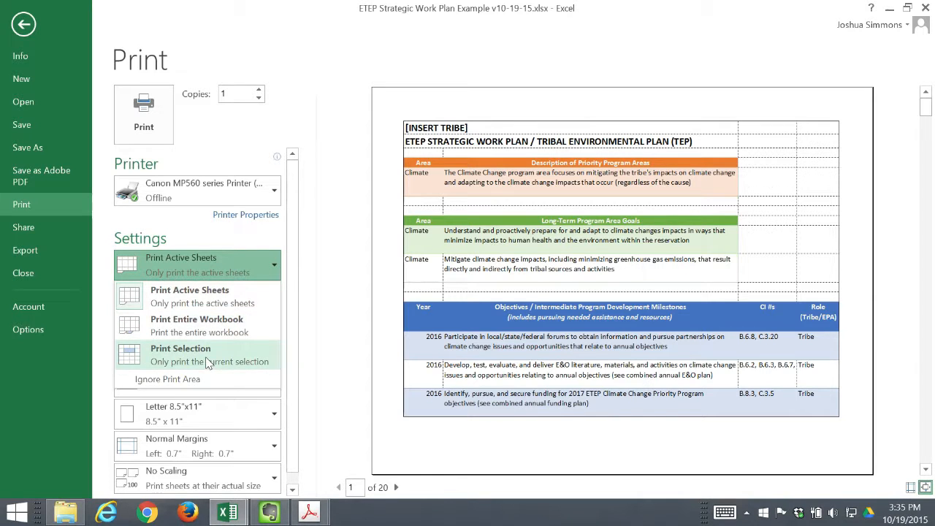
left_click(203, 254)
left_click(185, 269)
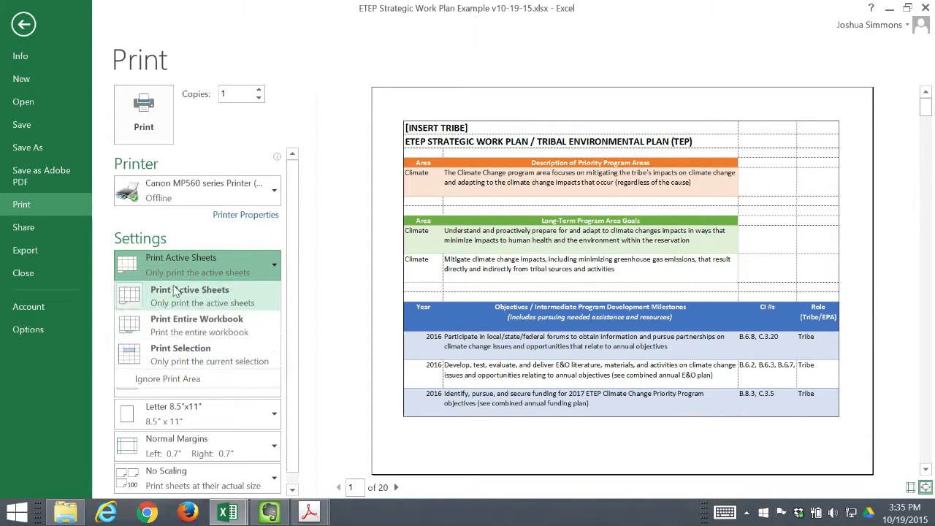
left_click(158, 360)
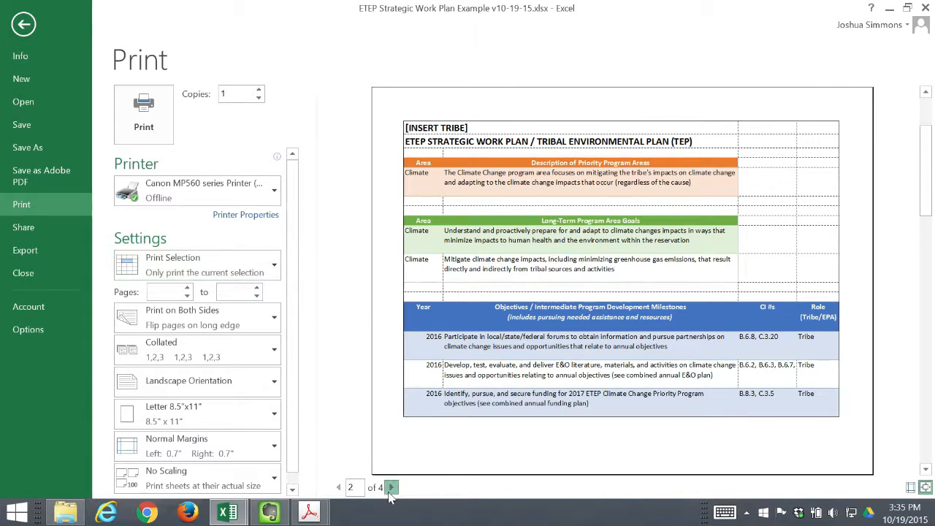
Look through the print preview pages of the selection, checking the CI #s column for cut-off text, and return to the worksheet.
left_click(391, 487)
left_click(391, 487)
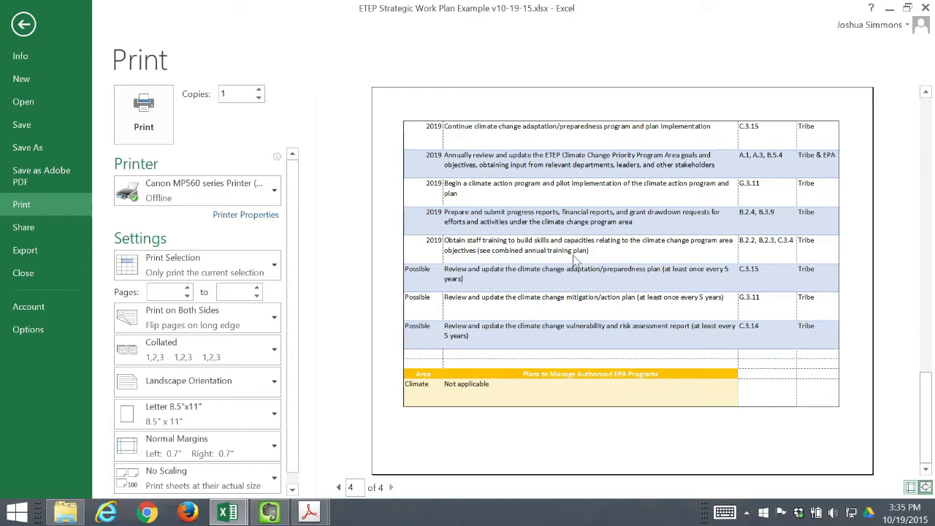
scroll(646, 325, "up", 3)
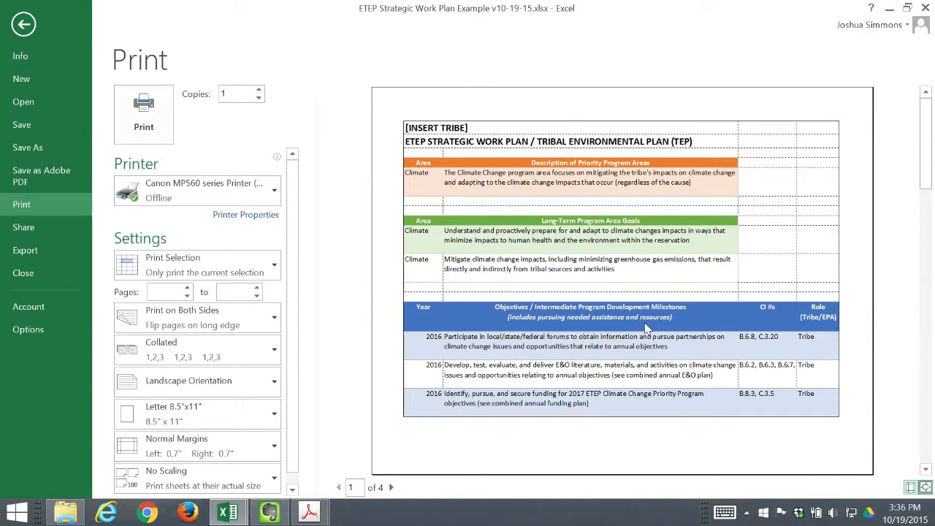
scroll(646, 328, "down", 1)
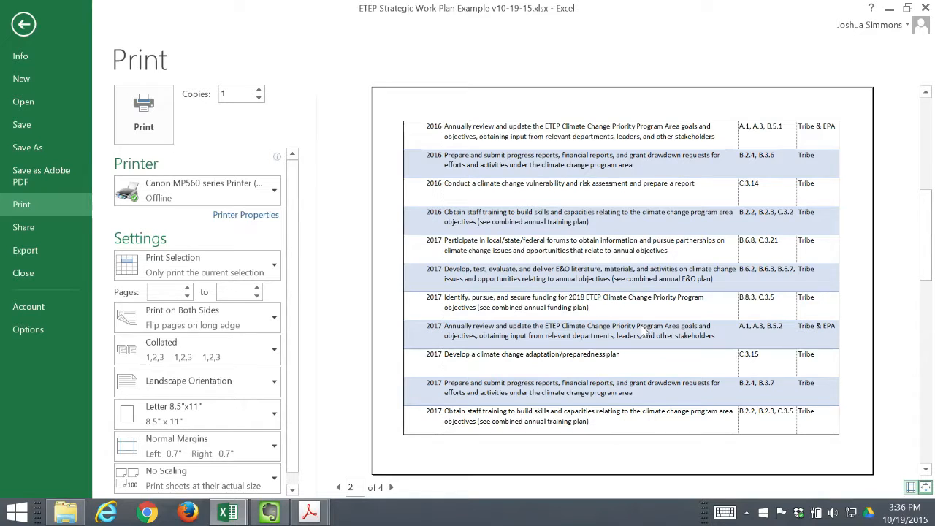
left_click(782, 278)
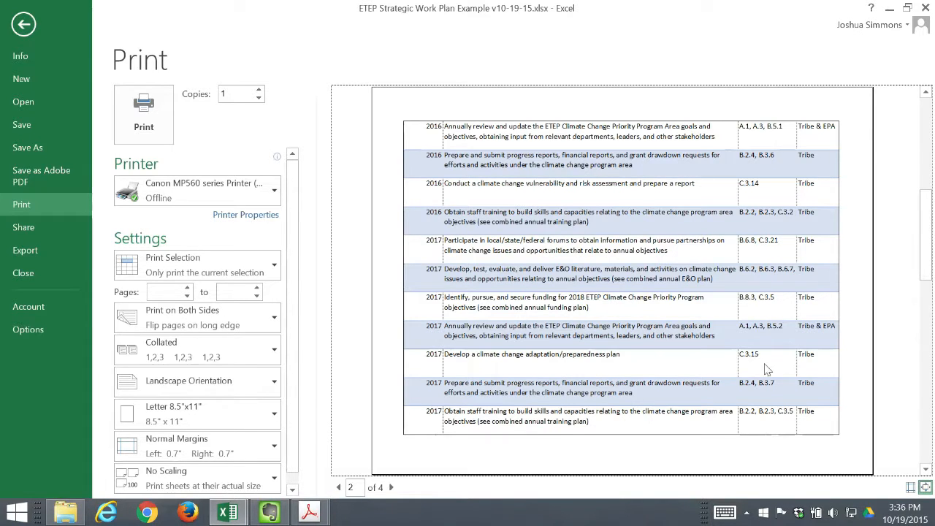
scroll(700, 279, "up", 1)
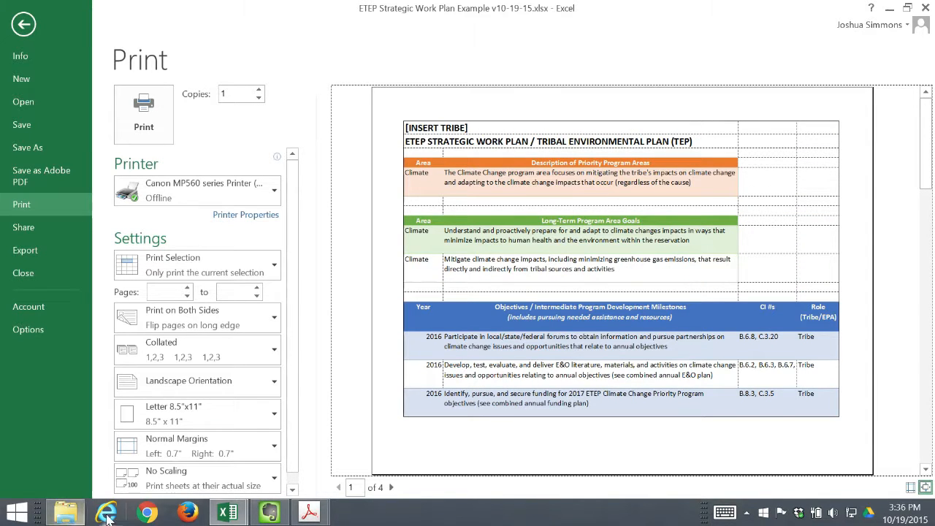
left_click(28, 29)
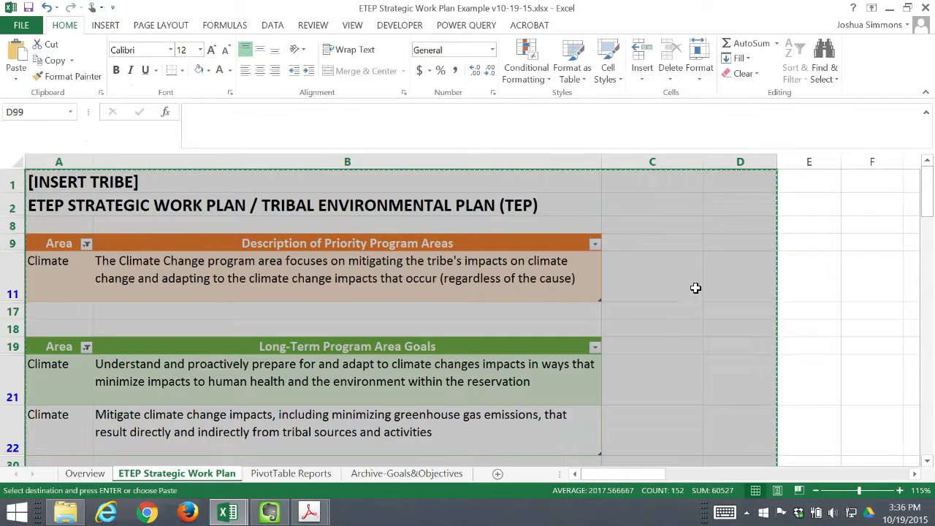
Apply Wrap Text to the whole CI #s column C.
left_click(676, 311)
scroll(655, 374, "down", 3)
left_click(655, 374)
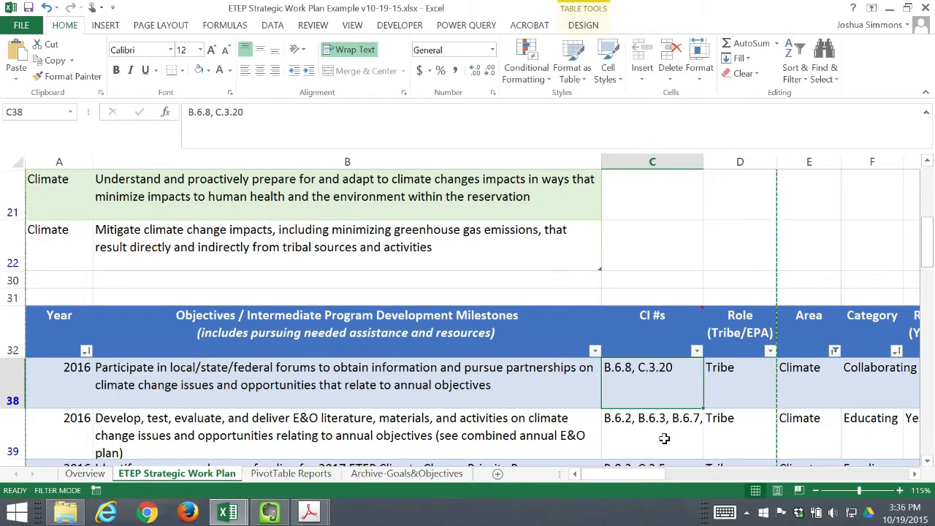
left_click(665, 438)
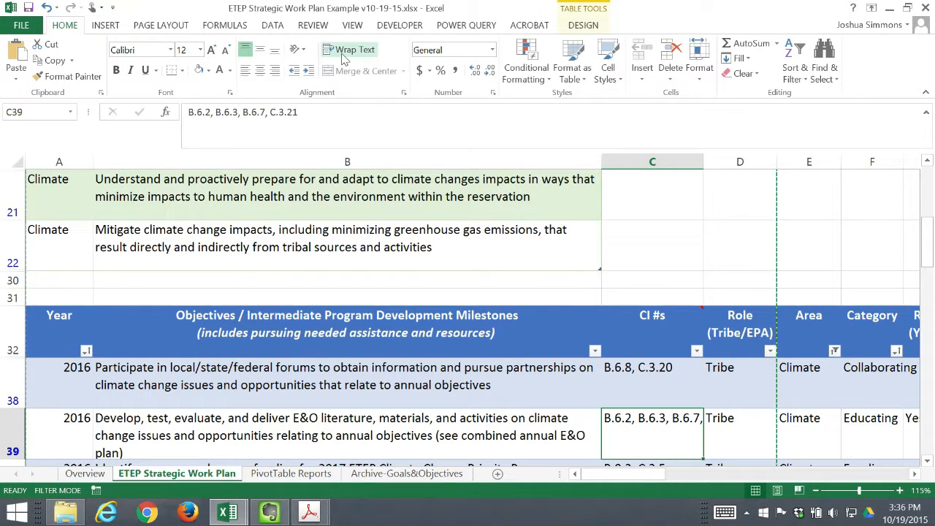
left_click(652, 160)
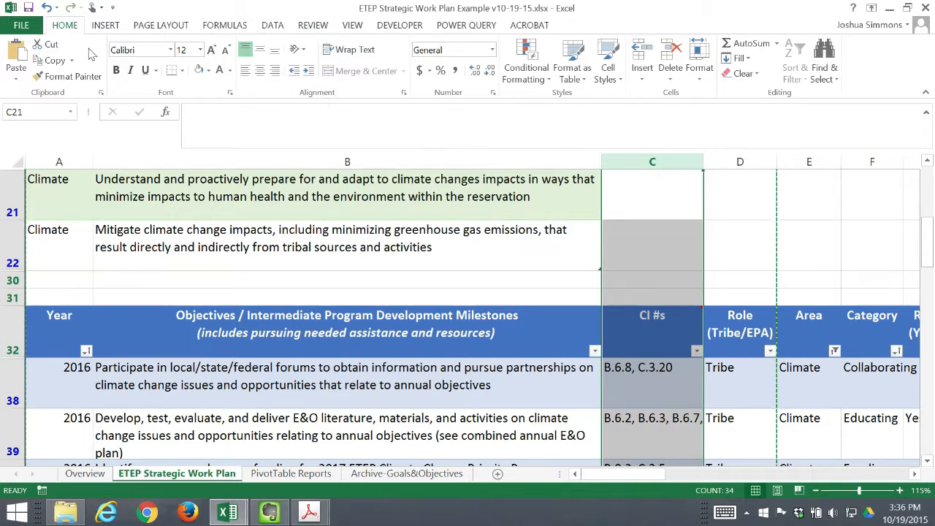
left_click(356, 51)
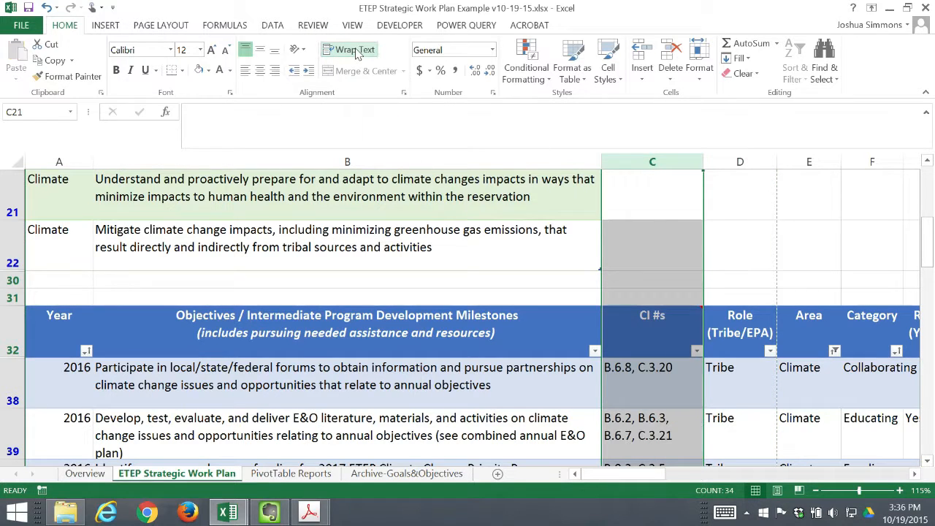
left_click(659, 418)
scroll(640, 360, "down", 1)
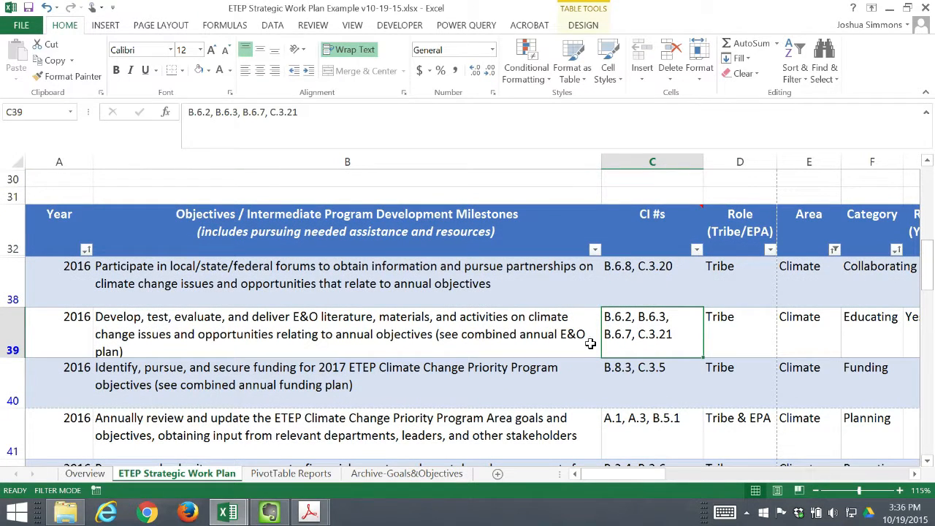
Reselect the full work plan from cell A1 through D99.
scroll(149, 278, "up", 4)
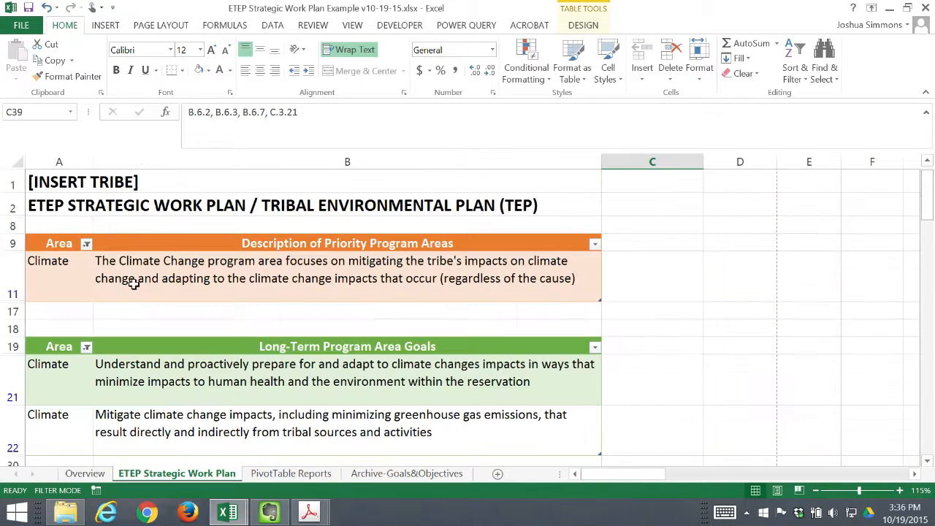
key("ctrl+Home")
scroll(729, 340, "down", 15)
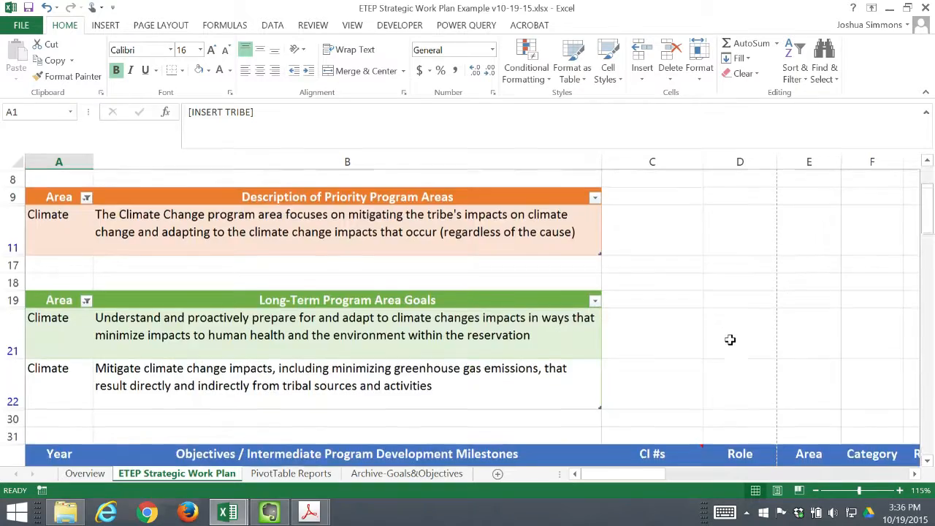
scroll(745, 353, "down", 10)
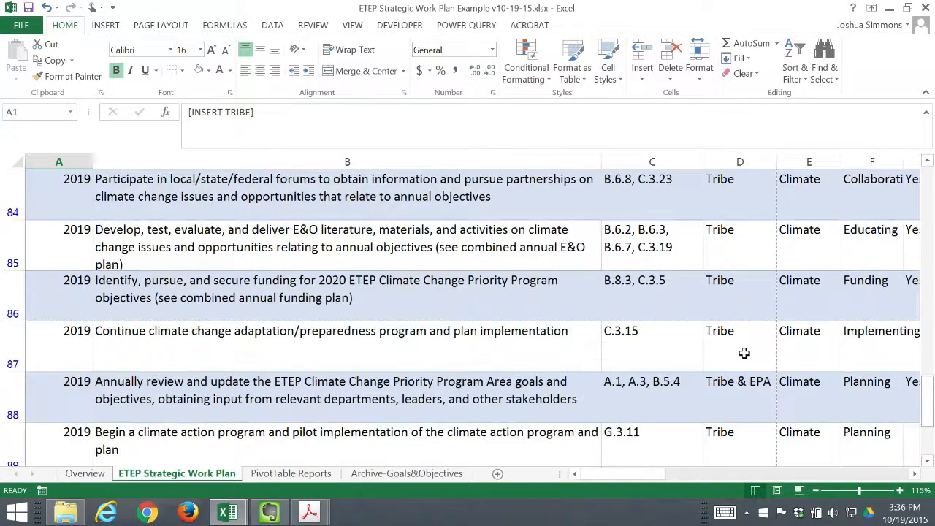
left_click(750, 247, "shift")
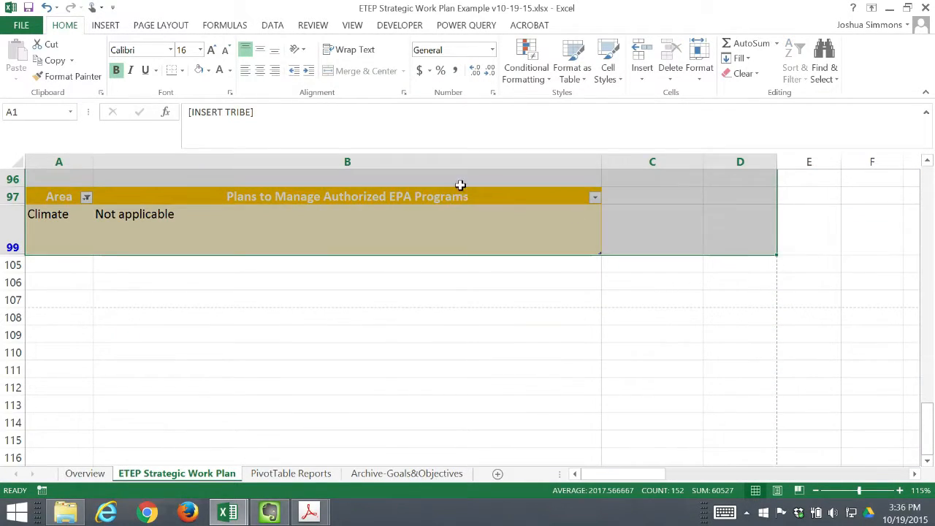
right_click(343, 229)
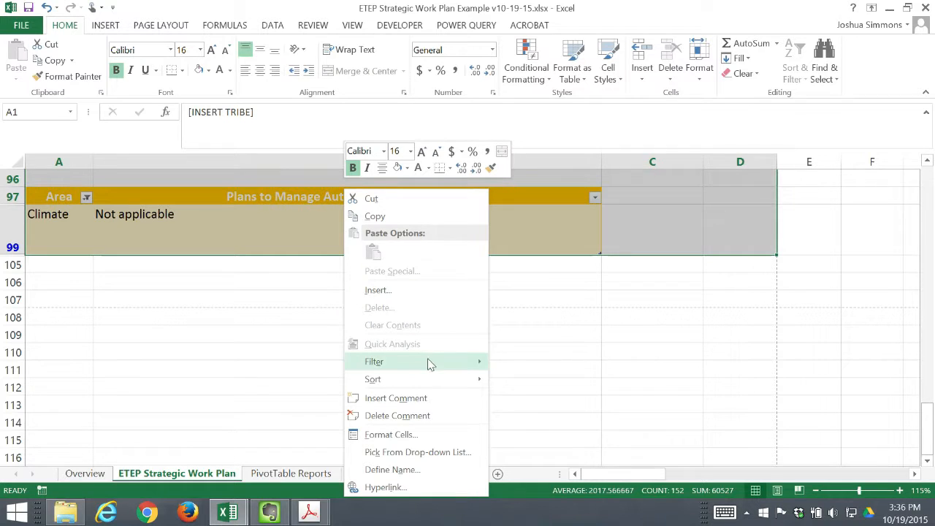
mouse_move(432, 360)
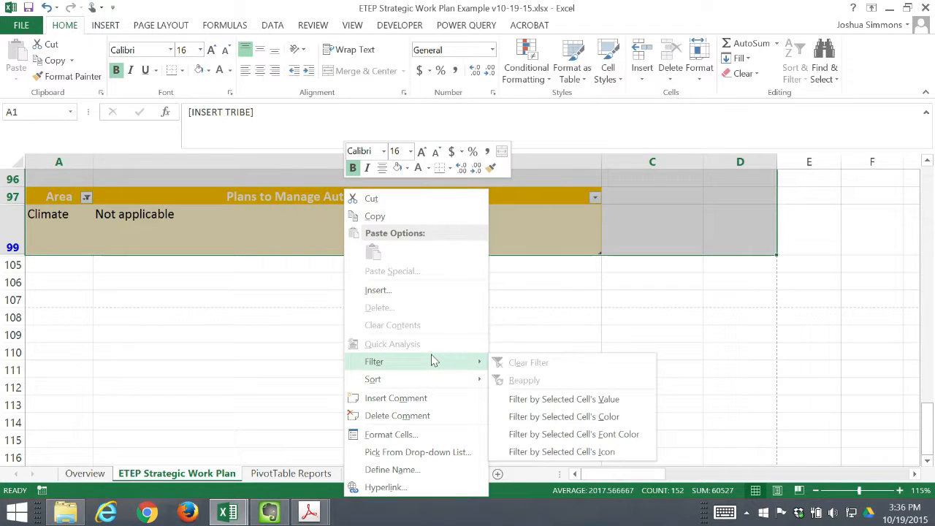
left_click(226, 242)
Preview the print output with Print Selection and examine the wrapped CI #s column through to the last page.
left_click(22, 25)
left_click(27, 204)
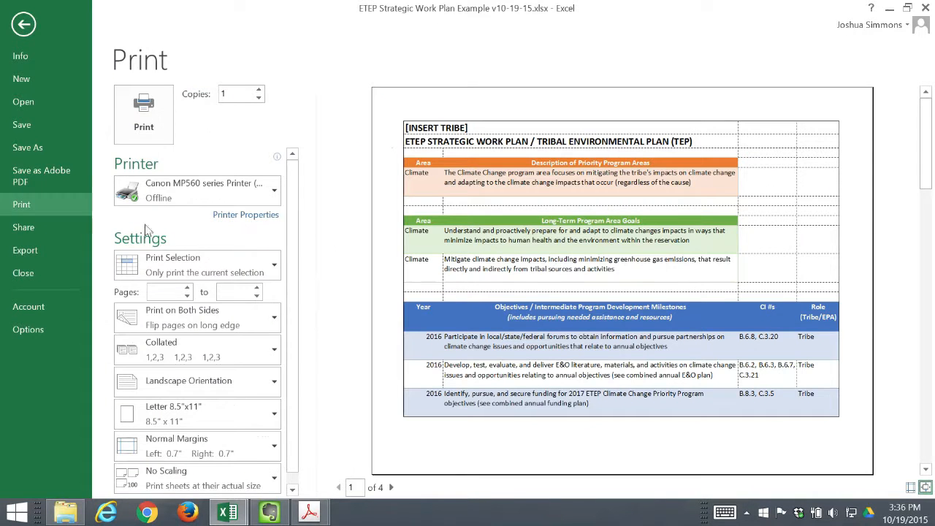
left_click(216, 270)
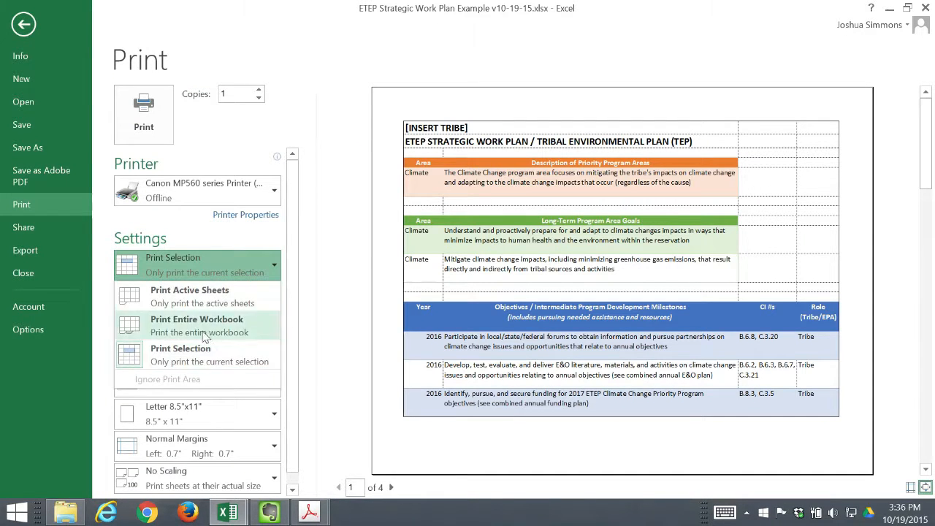
left_click(182, 349)
left_click(723, 338)
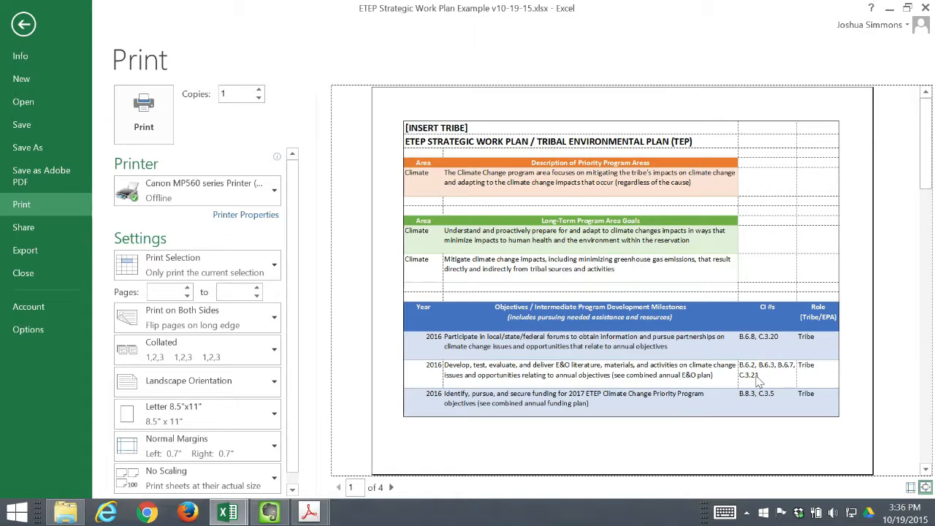
left_click(778, 374)
left_click(779, 383)
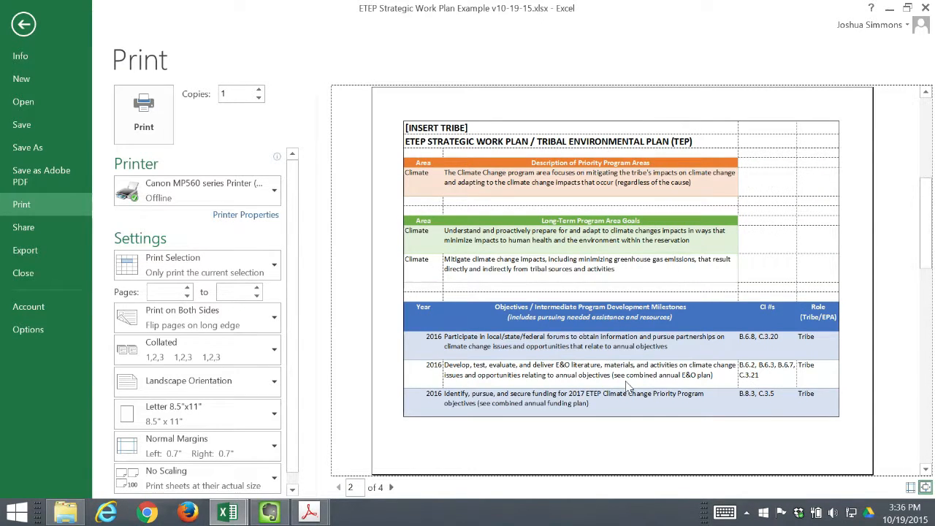
scroll(627, 387, "down", 3)
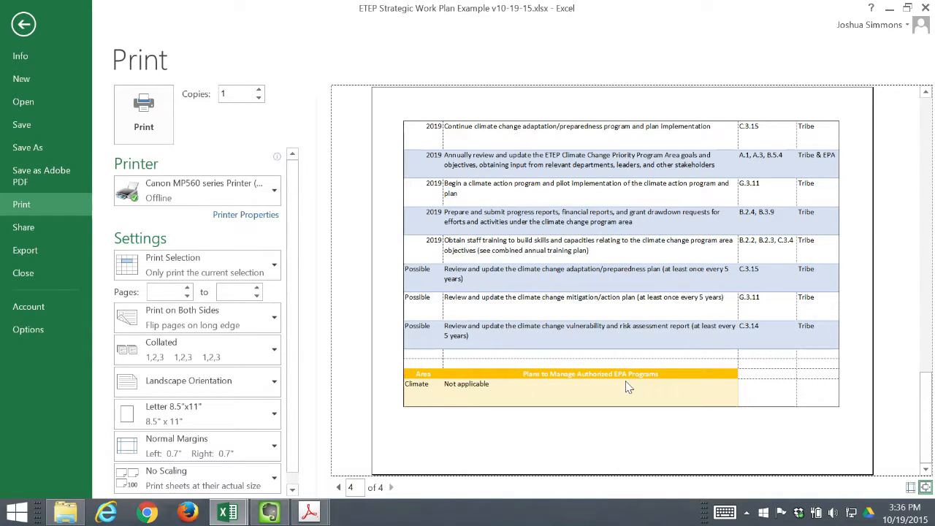
Turn off the on-screen gridlines of the worksheet and reopen the print preview to check the result.
left_click(23, 25)
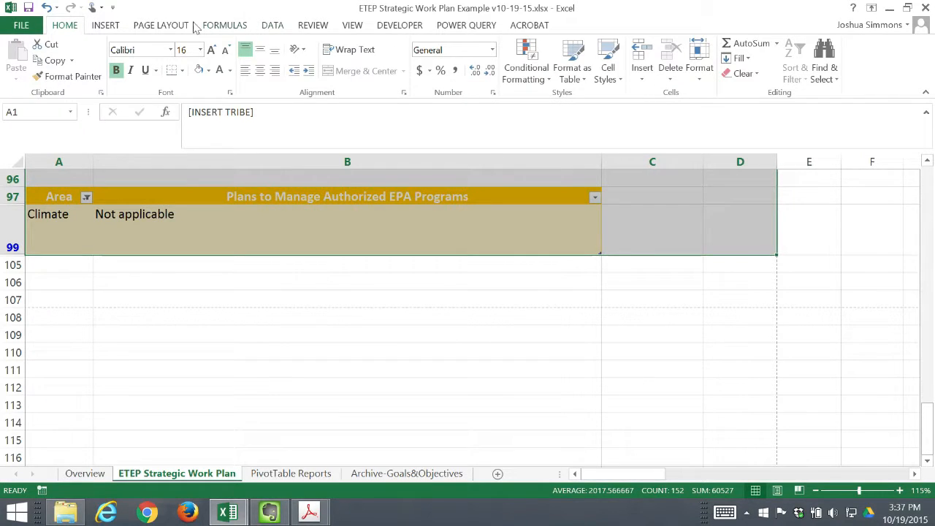
left_click(149, 28)
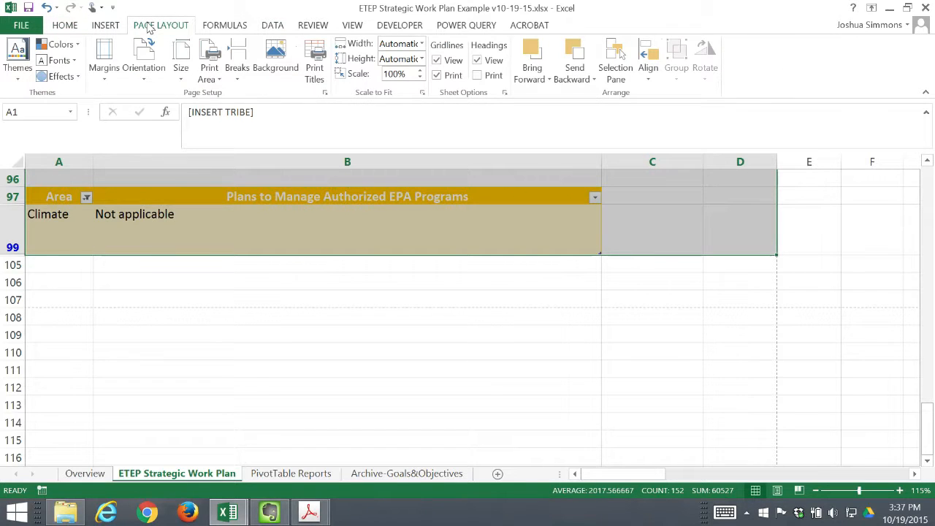
left_click(436, 61)
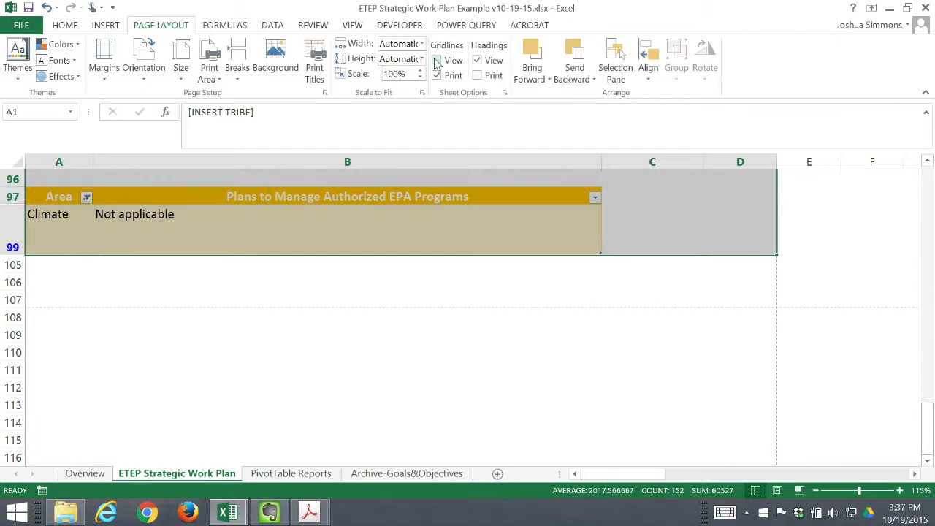
left_click(21, 25)
left_click(41, 201)
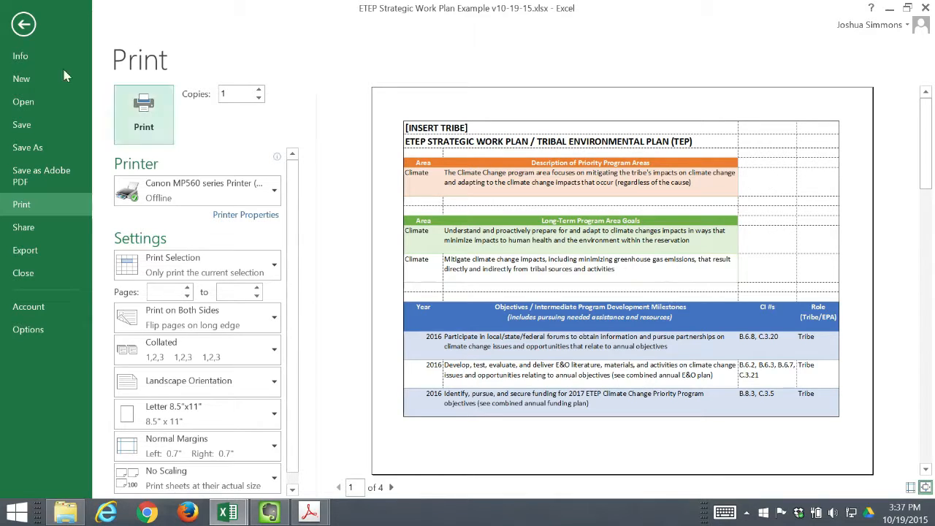
Leave the print preview and check the worksheet's gridline display settings.
left_click(25, 22)
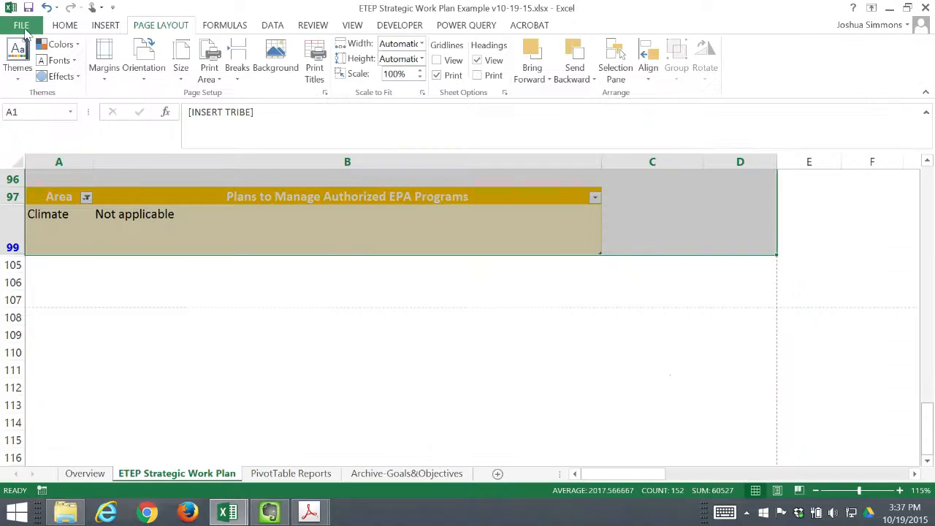
left_click(351, 26)
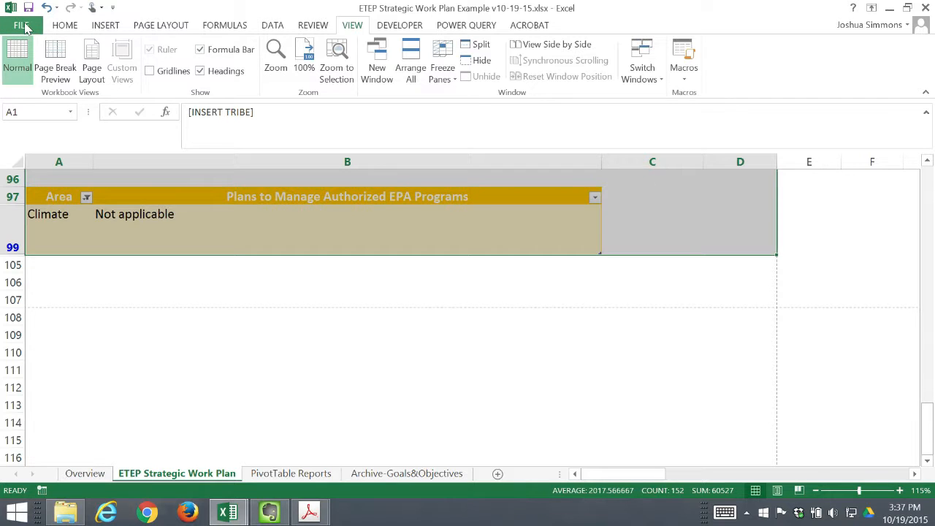
left_click(72, 27)
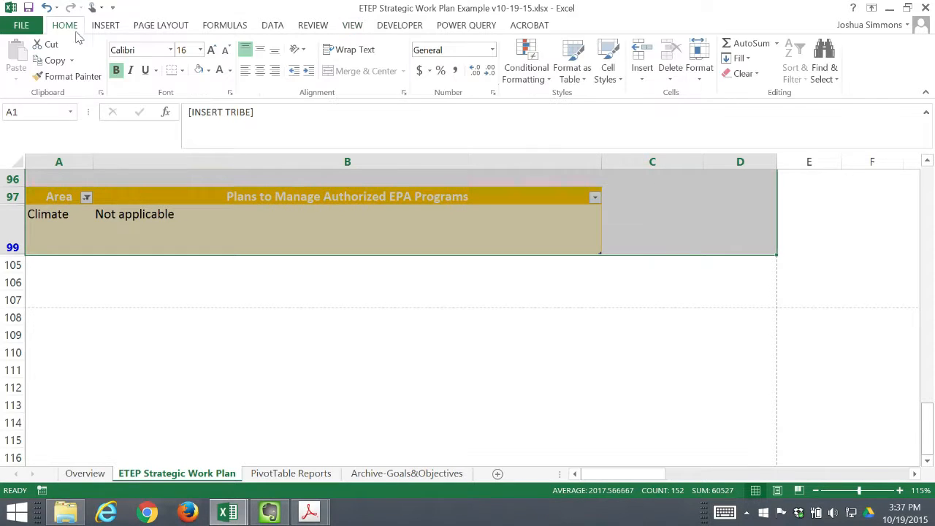
Reopen the print preview of the selected range and review the gridlines from the first page to the last and back.
left_click(22, 25)
left_click(47, 209)
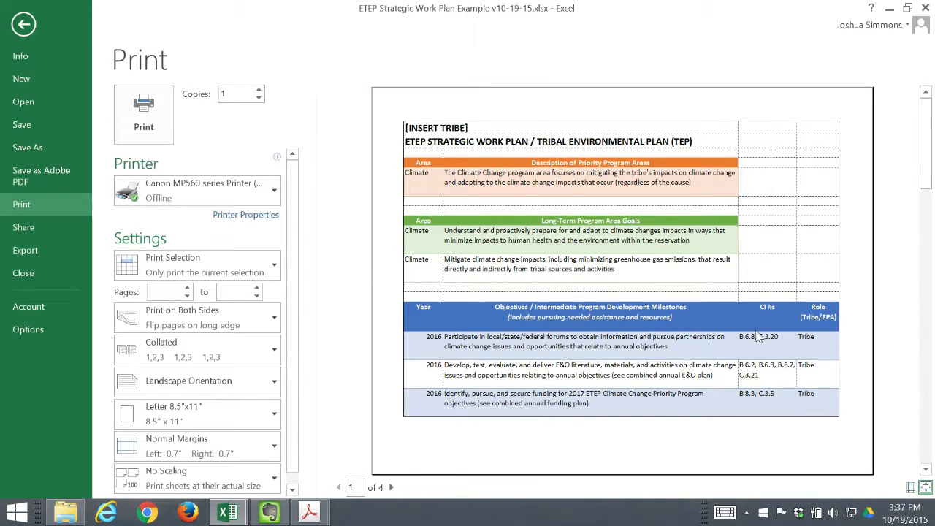
scroll(758, 336, "down", 3)
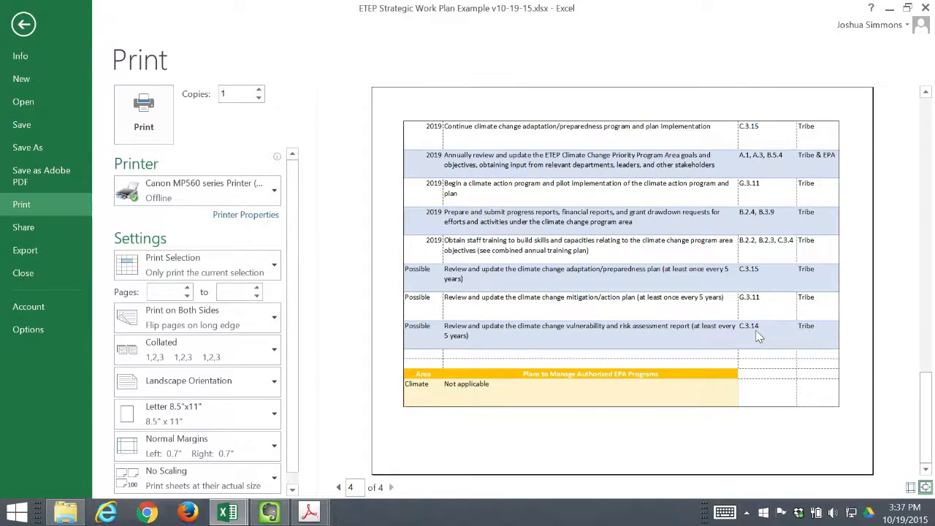
scroll(758, 336, "up", 3)
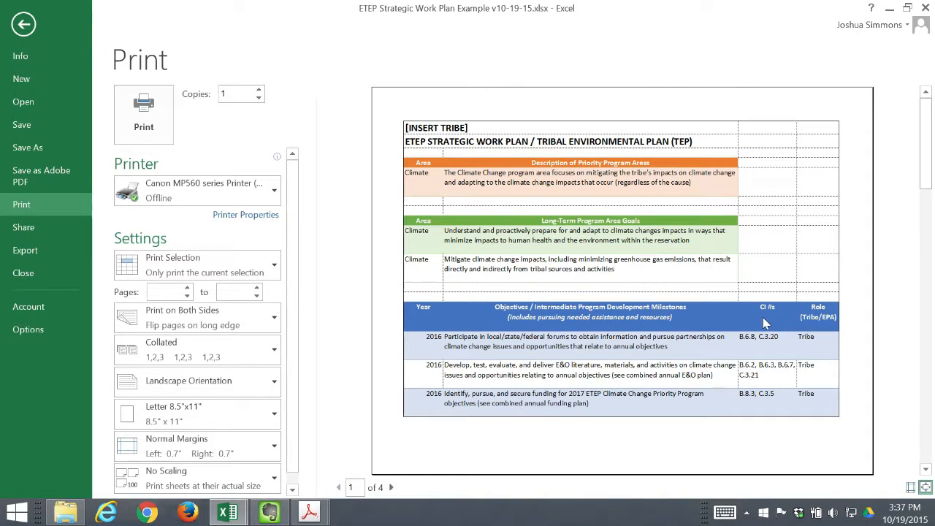